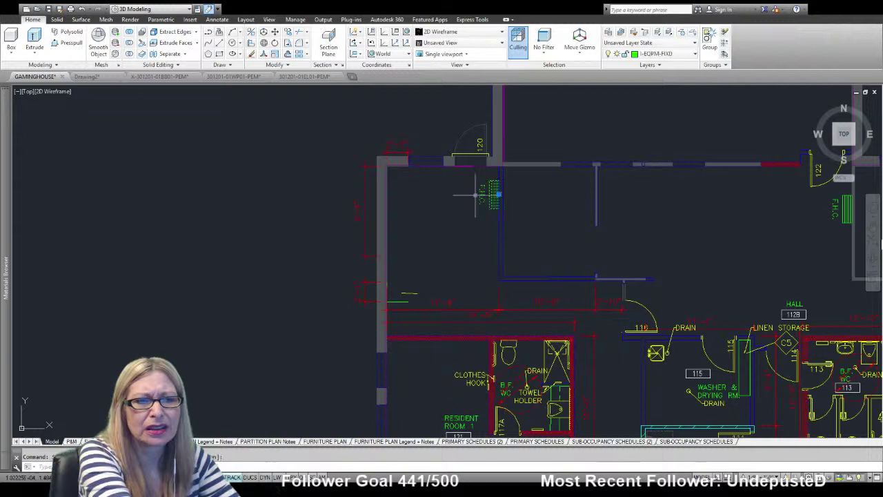
Delete the green notes and the leftover dimension line beside them
{"action": "left_click", "coordinate": [468, 303]}
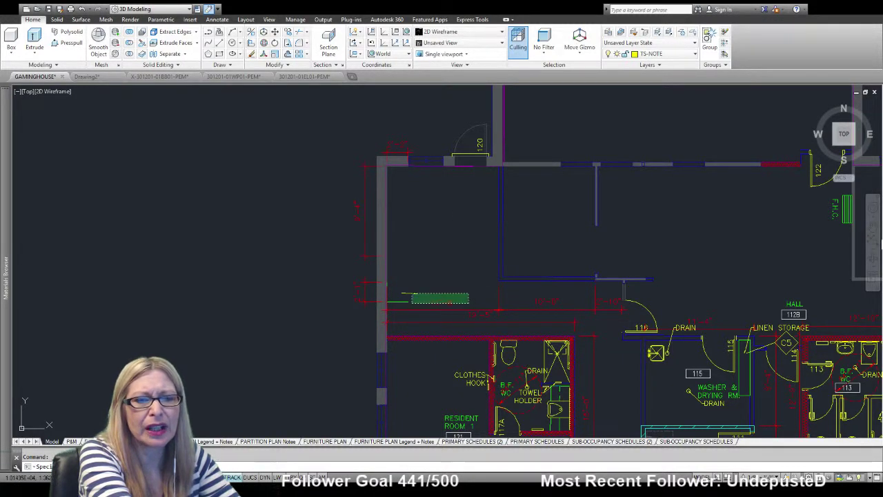
{"action": "left_click", "coordinate": [381, 258]}
{"action": "key", "text": "Delete"}
{"action": "left_click", "coordinate": [485, 326]}
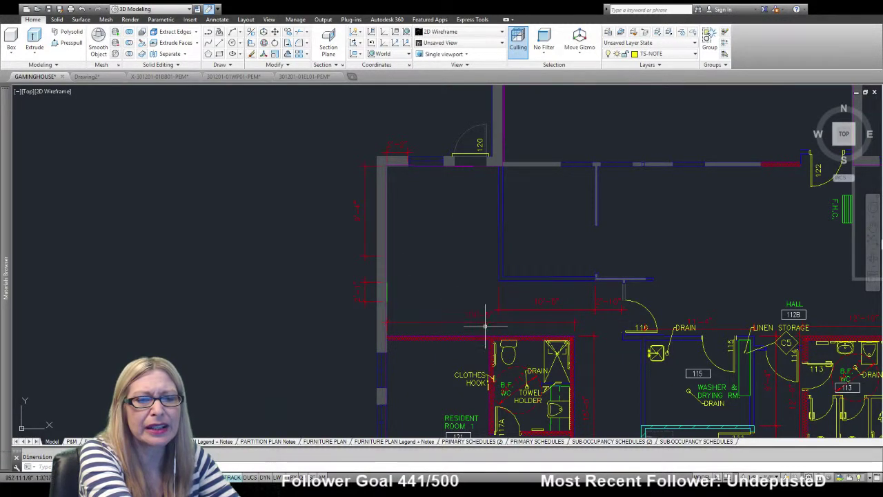
{"action": "left_click", "coordinate": [474, 316]}
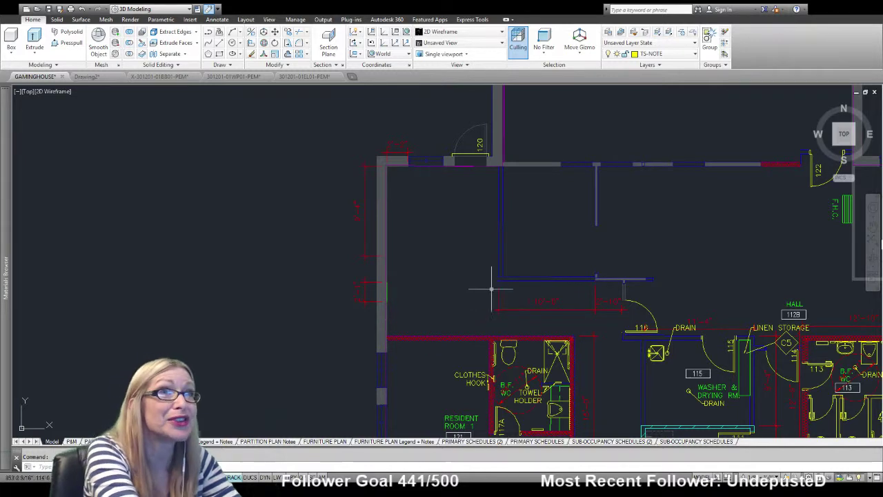
{"action": "key", "text": "Delete"}
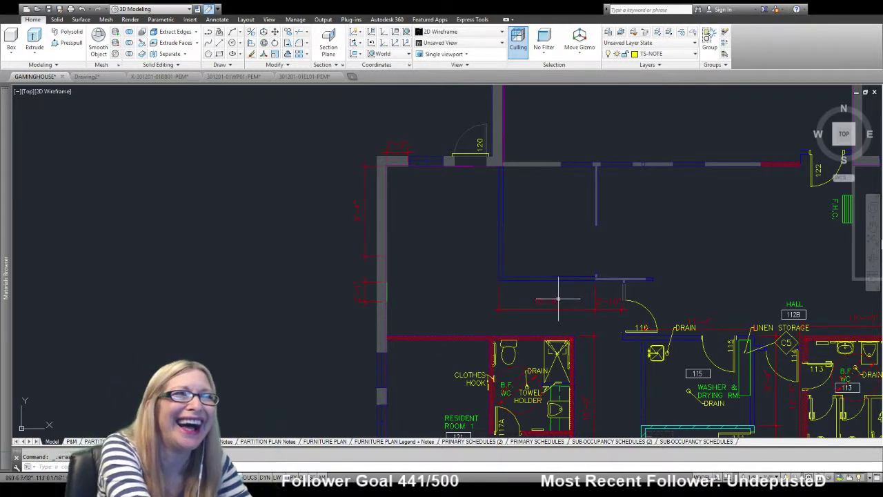
Erase the dimension above the door
{"action": "middle_click_drag", "start_coordinate": [559, 299], "coordinate": [464, 252]}
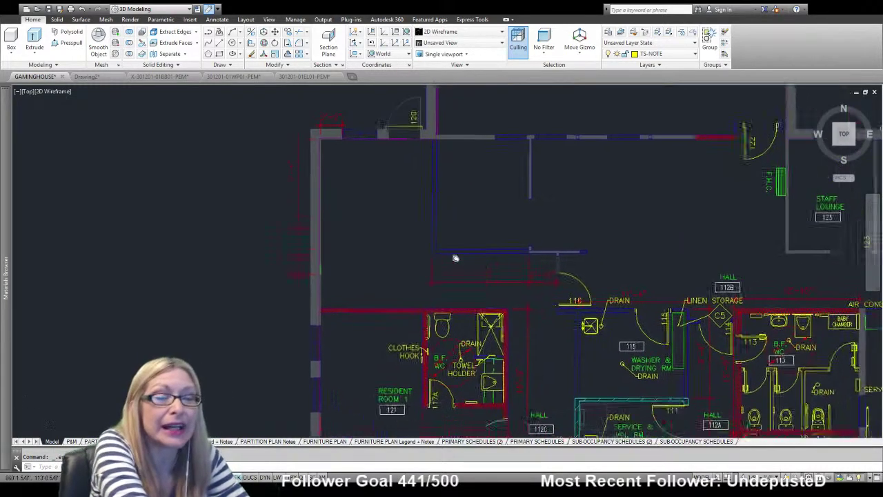
{"action": "left_click_drag", "start_coordinate": [457, 259], "coordinate": [345, 256]}
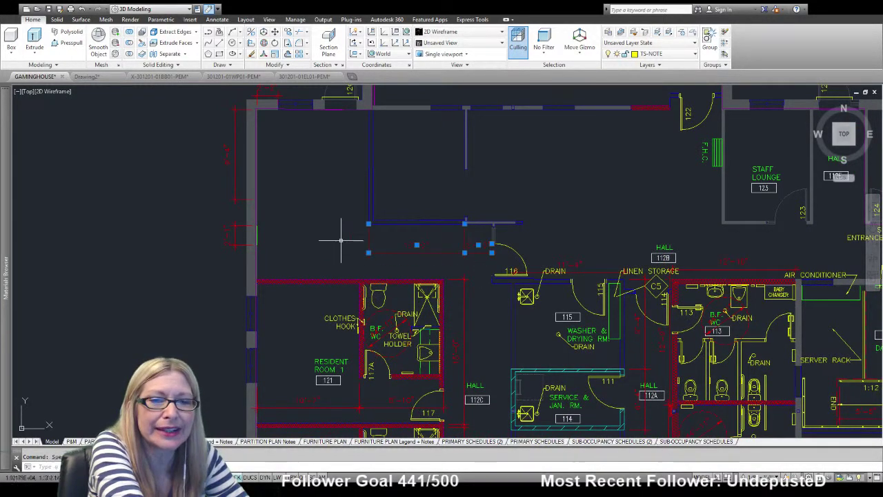
{"action": "key", "text": "Delete"}
{"action": "middle_click_drag", "start_coordinate": [478, 289], "coordinate": [512, 168]}
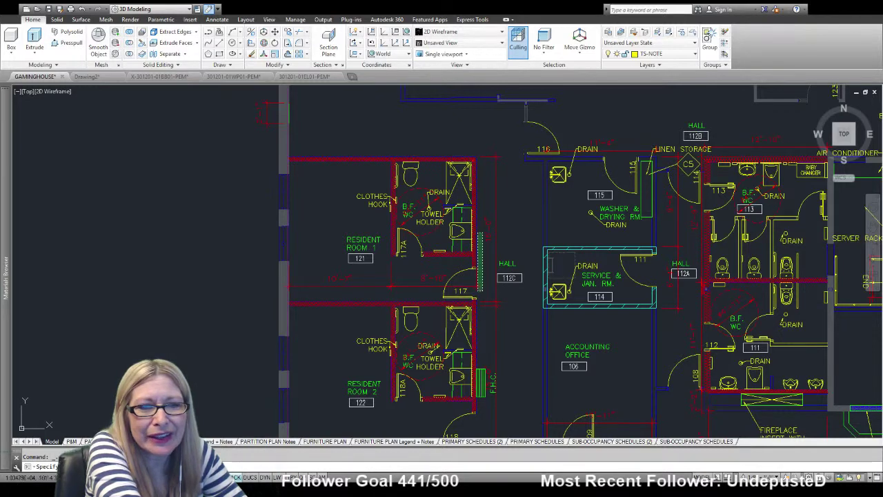
Window-select Resident Room 121 and Resident Room 122 with all their fixtures and tags
{"action": "left_click", "coordinate": [483, 291]}
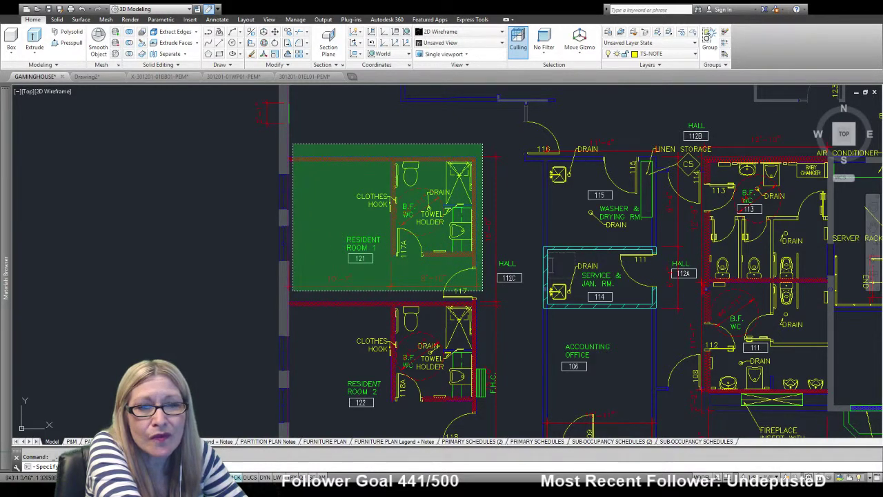
{"action": "left_click", "coordinate": [292, 143]}
{"action": "middle_click_drag", "start_coordinate": [481, 314], "coordinate": [469, 152]}
{"action": "scroll", "coordinate": [470, 175], "scroll_direction": "down", "scroll_amount": 2}
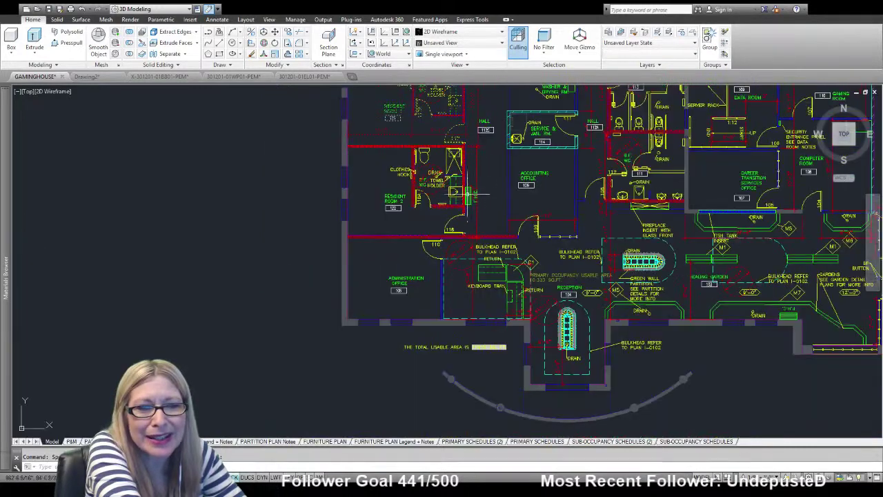
{"action": "left_click", "coordinate": [499, 238]}
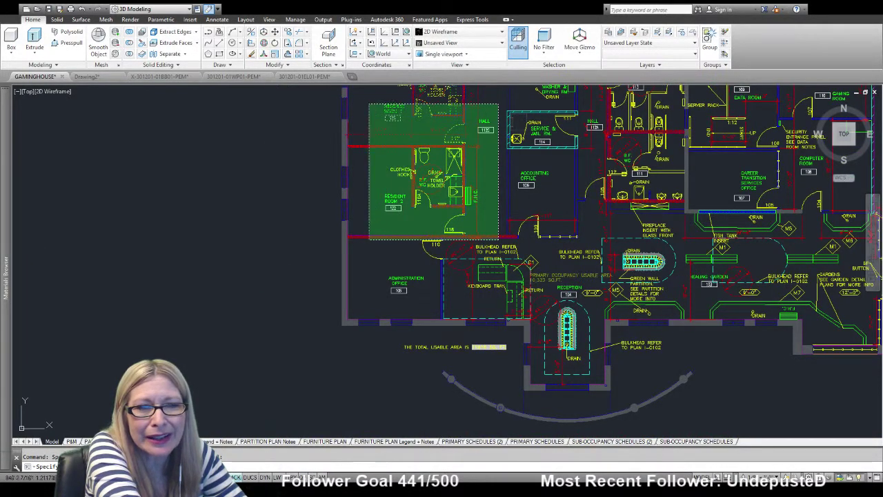
{"action": "left_click", "coordinate": [352, 102]}
{"action": "middle_click_drag", "start_coordinate": [439, 147], "coordinate": [441, 261]}
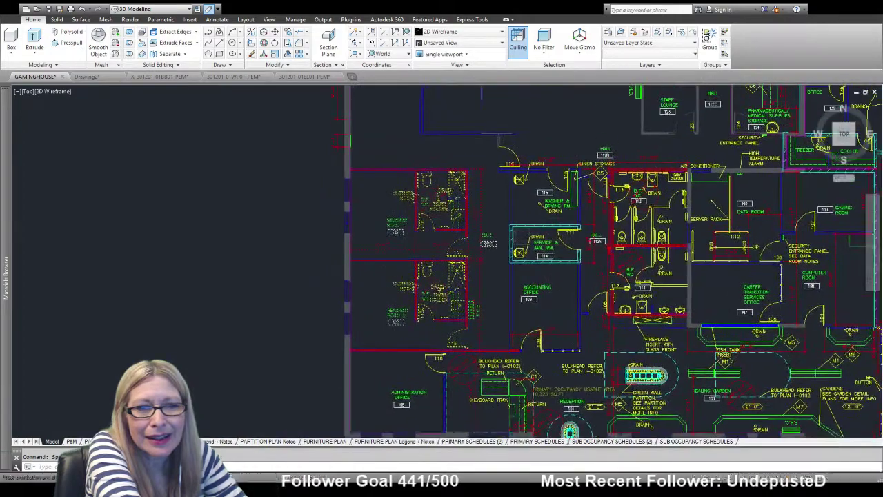
{"action": "scroll", "coordinate": [441, 261], "scroll_direction": "up", "scroll_amount": 5}
{"action": "scroll", "coordinate": [571, 304], "scroll_direction": "down", "scroll_amount": 5}
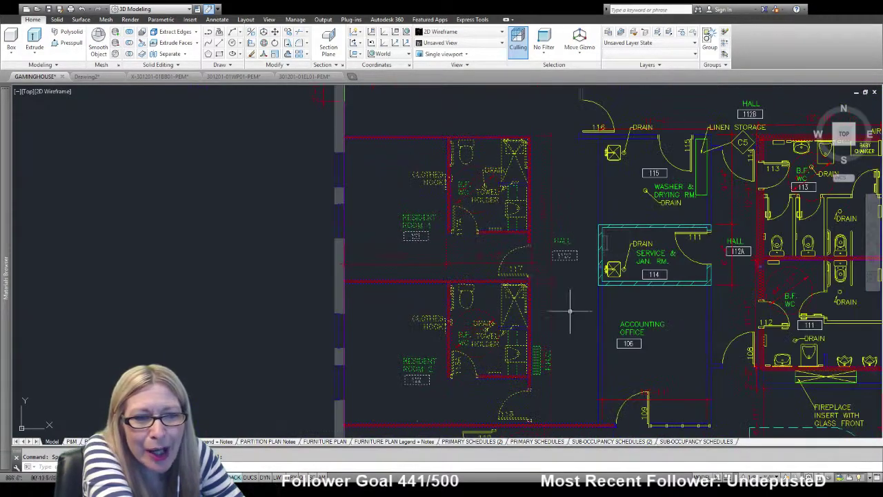
{"action": "scroll", "coordinate": [572, 306], "scroll_direction": "up", "scroll_amount": 3}
{"action": "mouse_move", "coordinate": [559, 290]}
{"action": "middle_mouse_down"}
{"action": "mouse_move", "coordinate": [548, 186]}
{"action": "mouse_move", "coordinate": [552, 258]}
{"action": "mouse_move", "coordinate": [595, 300]}
{"action": "middle_mouse_up"}
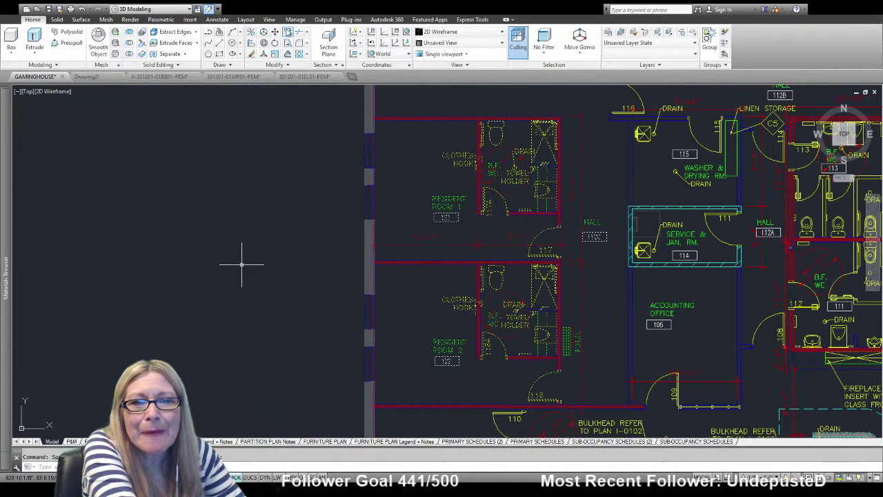
Copy both resident rooms from their outer top corner, placing the duplicate to the right
{"action": "left_click", "coordinate": [467, 178]}
{"action": "type", "text": "co"}
{"action": "key", "text": "Return"}
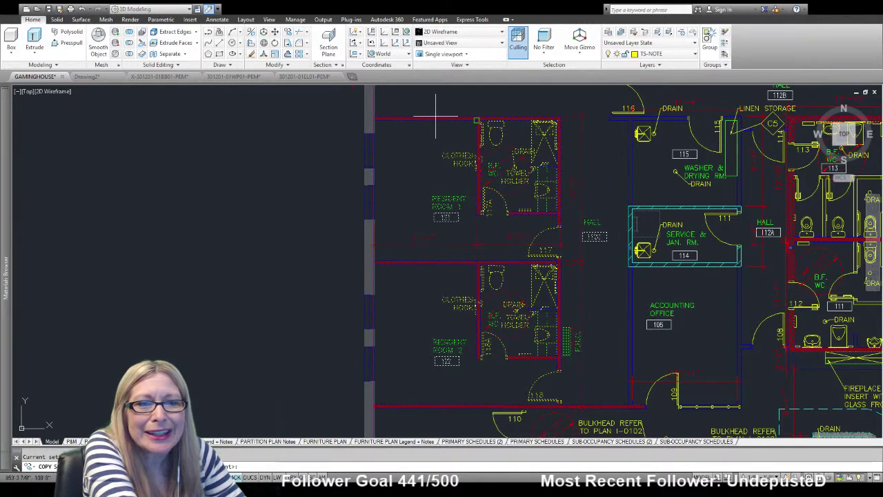
{"action": "left_click", "coordinate": [556, 121]}
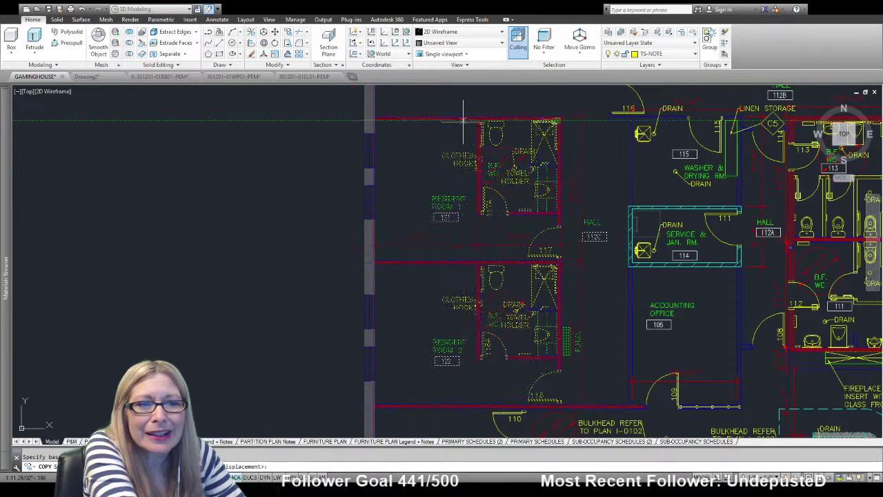
{"action": "mouse_move", "coordinate": [278, 114]}
{"action": "middle_mouse_down"}
{"action": "mouse_move", "coordinate": [658, 108]}
{"action": "mouse_move", "coordinate": [241, 112]}
{"action": "middle_mouse_up"}
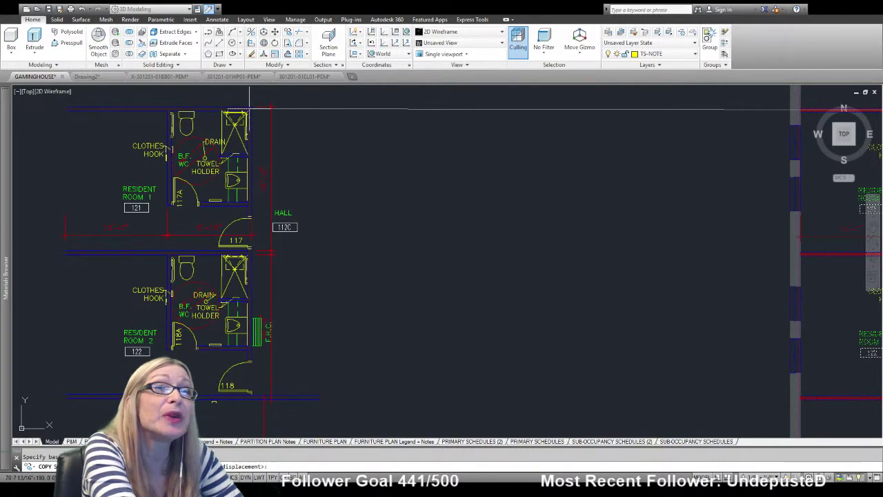
{"action": "left_click", "coordinate": [250, 107]}
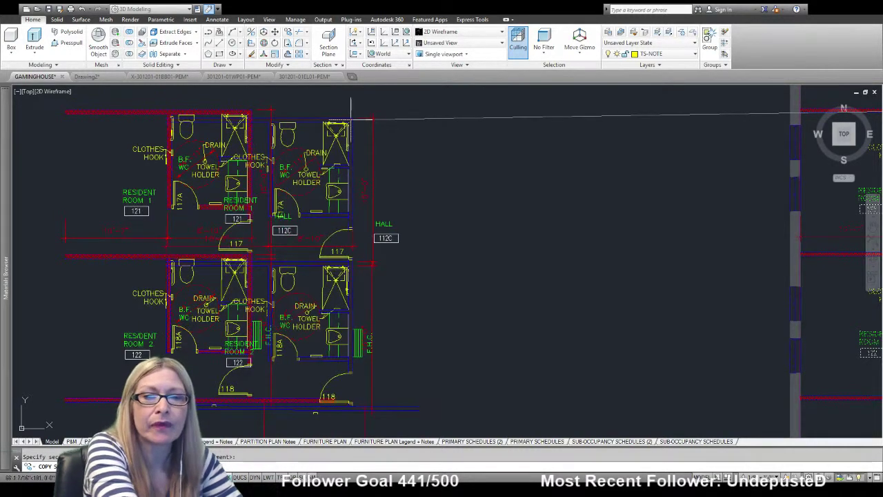
{"action": "left_click", "coordinate": [351, 119]}
{"action": "mouse_move", "coordinate": [471, 184]}
{"action": "middle_mouse_down"}
{"action": "mouse_move", "coordinate": [159, 140]}
{"action": "mouse_move", "coordinate": [496, 190]}
{"action": "middle_mouse_up"}
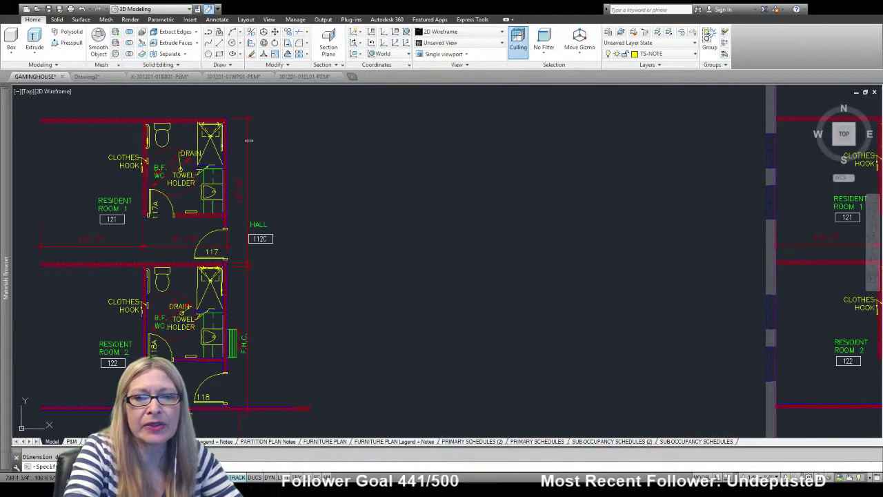
Clear the selection and erase the stray vertical red line below the wall
{"action": "left_click", "coordinate": [246, 142]}
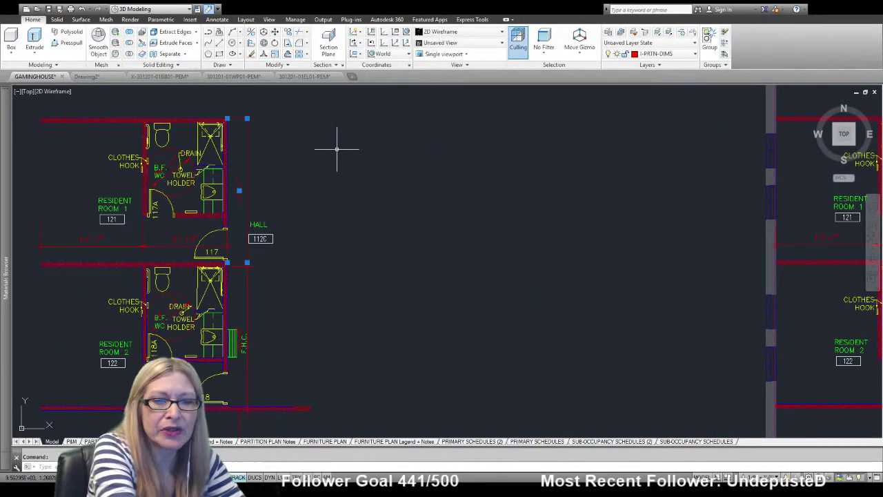
{"action": "key", "text": "Escape"}
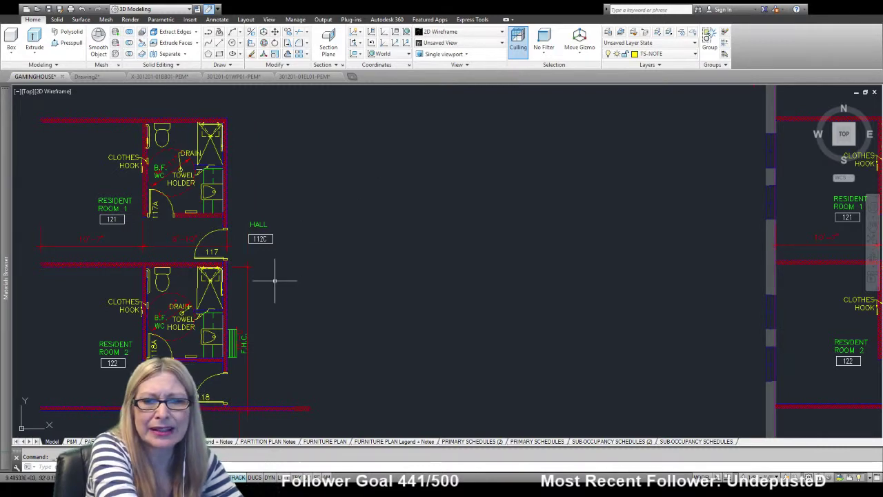
{"action": "key", "text": "space"}
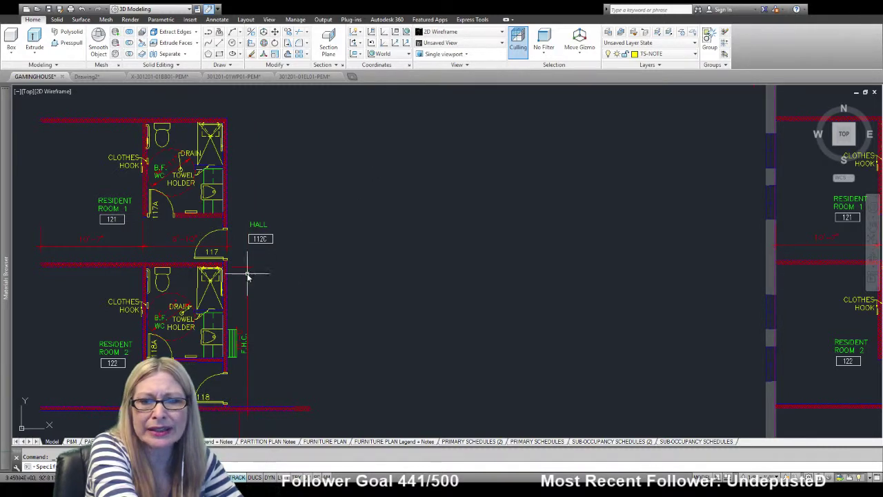
{"action": "key", "text": "Escape"}
{"action": "middle_click_drag", "start_coordinate": [309, 276], "coordinate": [339, 219]}
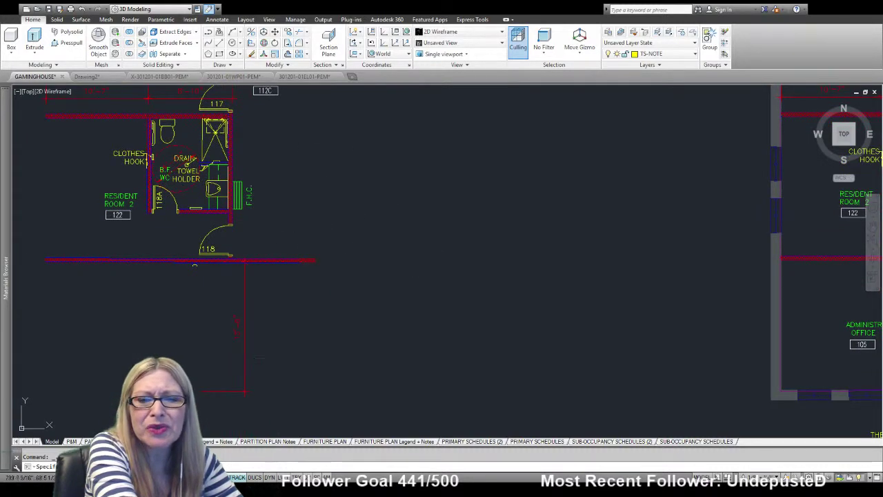
{"action": "left_click", "coordinate": [194, 306]}
{"action": "key", "text": "Delete"}
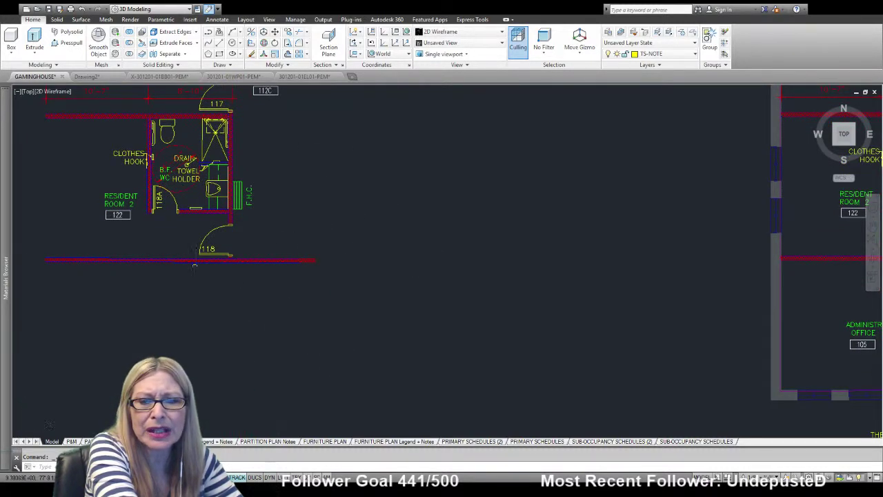
Delete the small leftover wall piece under door 118
{"action": "scroll", "coordinate": [199, 271], "scroll_direction": "up", "scroll_amount": 4}
{"action": "left_click", "coordinate": [206, 239]}
{"action": "left_click", "coordinate": [166, 258]}
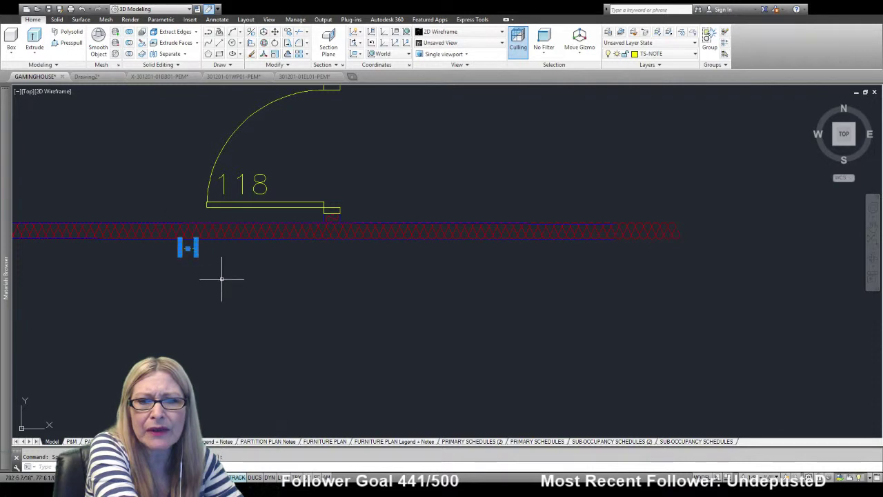
{"action": "key", "text": "Delete"}
{"action": "scroll", "coordinate": [424, 271], "scroll_direction": "down", "scroll_amount": 2}
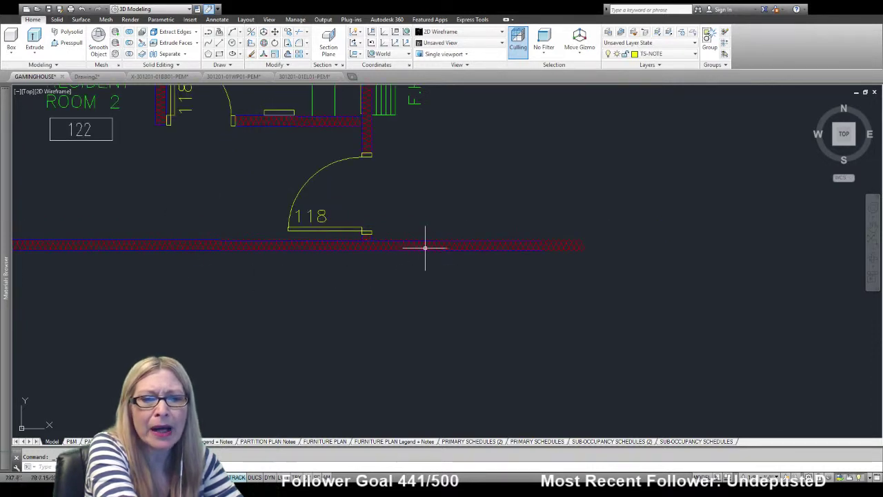
{"action": "scroll", "coordinate": [425, 246], "scroll_direction": "up", "scroll_amount": 5}
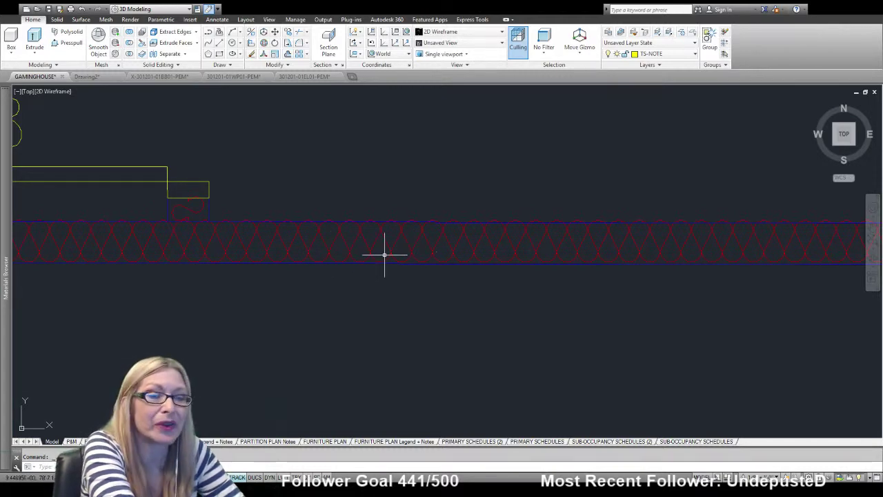
{"action": "scroll", "coordinate": [381, 246], "scroll_direction": "down", "scroll_amount": 3}
{"action": "scroll", "coordinate": [376, 220], "scroll_direction": "down", "scroll_amount": 3}
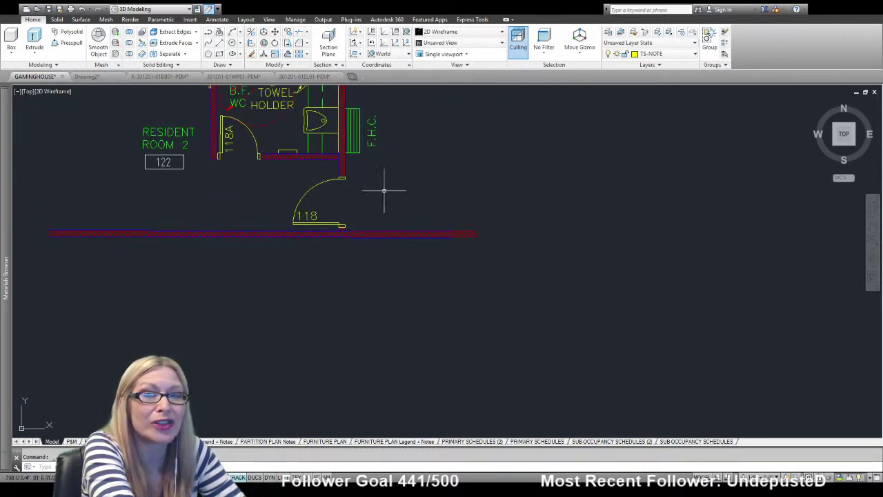
{"action": "middle_click_drag", "start_coordinate": [387, 192], "coordinate": [394, 355]}
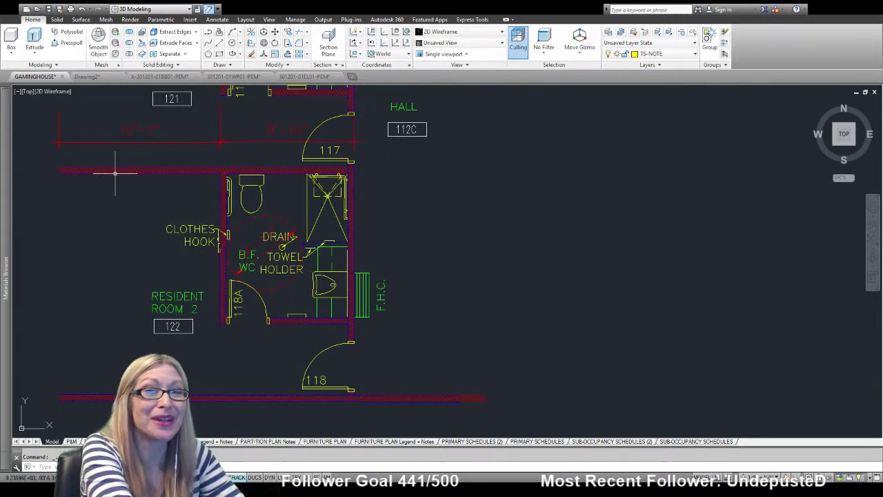
{"action": "mouse_move", "coordinate": [545, 251]}
{"action": "middle_mouse_down"}
{"action": "mouse_move", "coordinate": [159, 277]}
{"action": "mouse_move", "coordinate": [21, 276]}
{"action": "middle_mouse_up"}
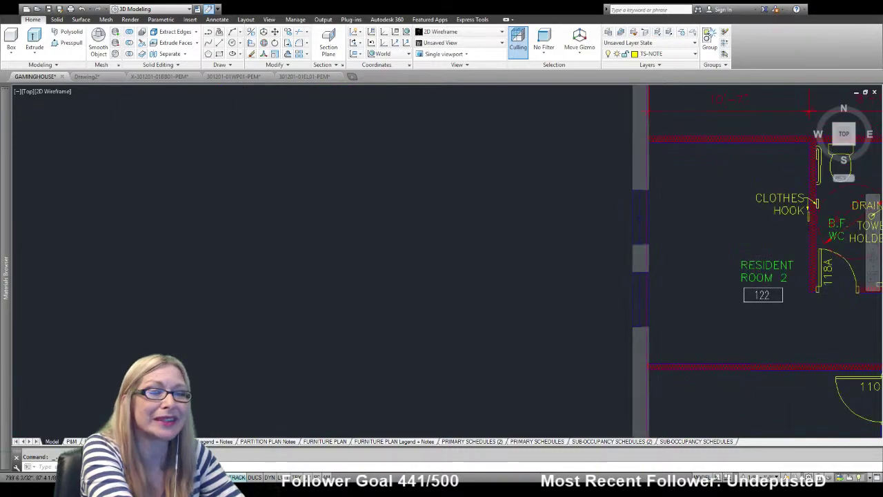
Erase all furniture, fixtures and labels inside the resident rooms
{"action": "scroll", "coordinate": [467, 246], "scroll_direction": "down", "scroll_amount": 5}
{"action": "scroll", "coordinate": [333, 183], "scroll_direction": "up", "scroll_amount": 3}
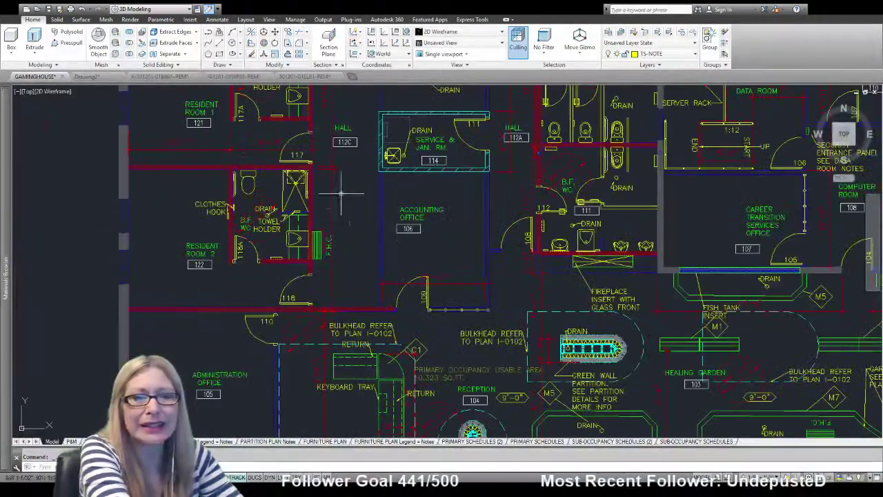
{"action": "left_click", "coordinate": [364, 222]}
{"action": "left_click", "coordinate": [236, 107]}
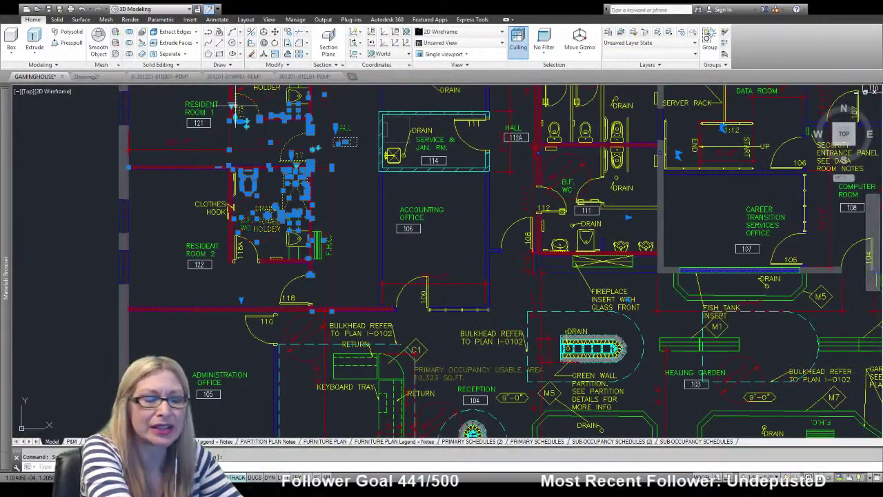
{"action": "key", "text": "Delete"}
{"action": "left_click", "coordinate": [341, 275]}
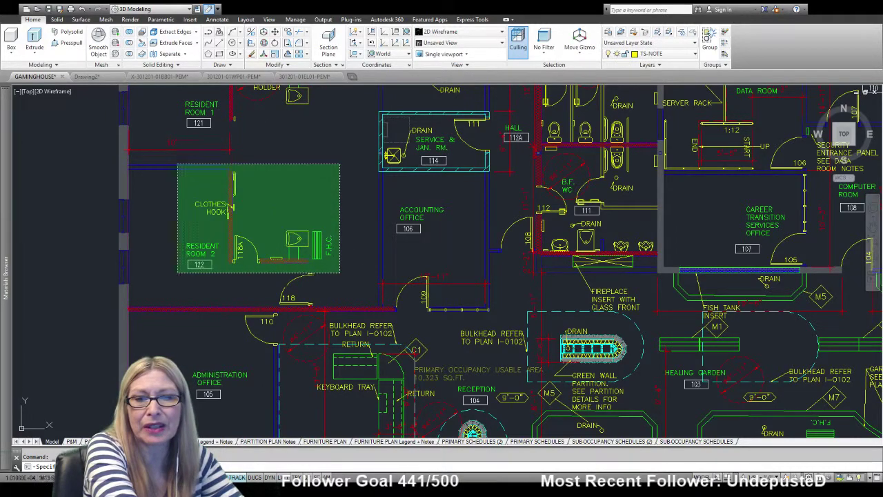
{"action": "left_click", "coordinate": [170, 144]}
{"action": "key", "text": "Delete"}
{"action": "mouse_move", "coordinate": [249, 223]}
{"action": "middle_mouse_down"}
{"action": "mouse_move", "coordinate": [249, 254]}
{"action": "mouse_move", "coordinate": [327, 345]}
{"action": "middle_mouse_up"}
{"action": "left_click", "coordinate": [397, 268]}
{"action": "left_click", "coordinate": [224, 137]}
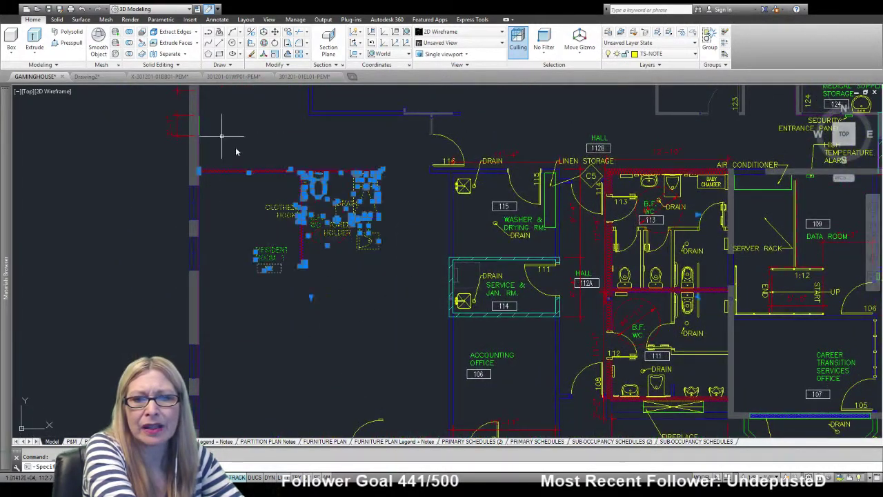
{"action": "key", "text": "Delete"}
Erase office 105's contents, its room tag, the occupancy text and C1 tag
{"action": "middle_click_drag", "start_coordinate": [418, 427], "coordinate": [331, 150]}
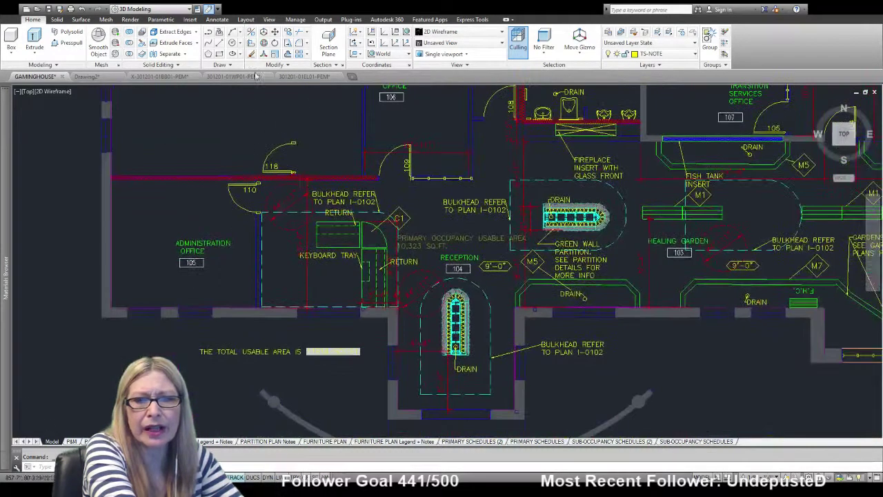
{"action": "left_click", "coordinate": [341, 267]}
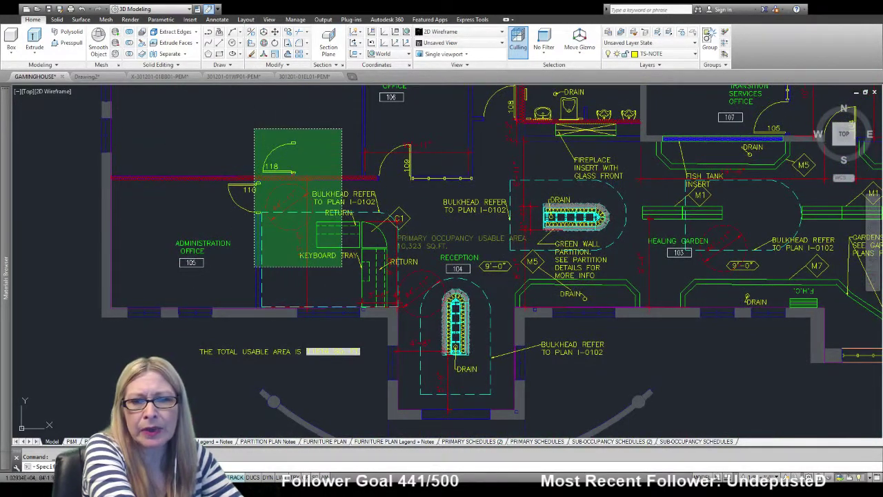
{"action": "left_click", "coordinate": [224, 124]}
{"action": "key", "text": "Delete"}
{"action": "left_click", "coordinate": [237, 262]}
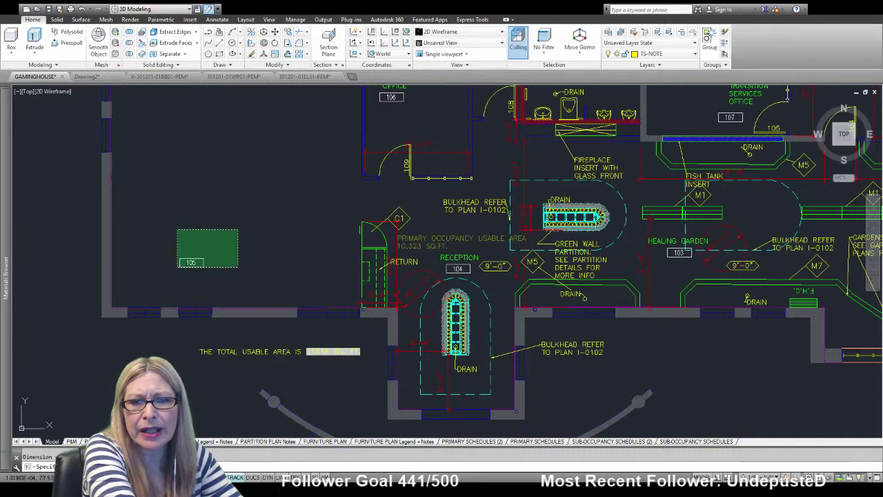
{"action": "left_click", "coordinate": [171, 222]}
{"action": "left_click", "coordinate": [447, 245]}
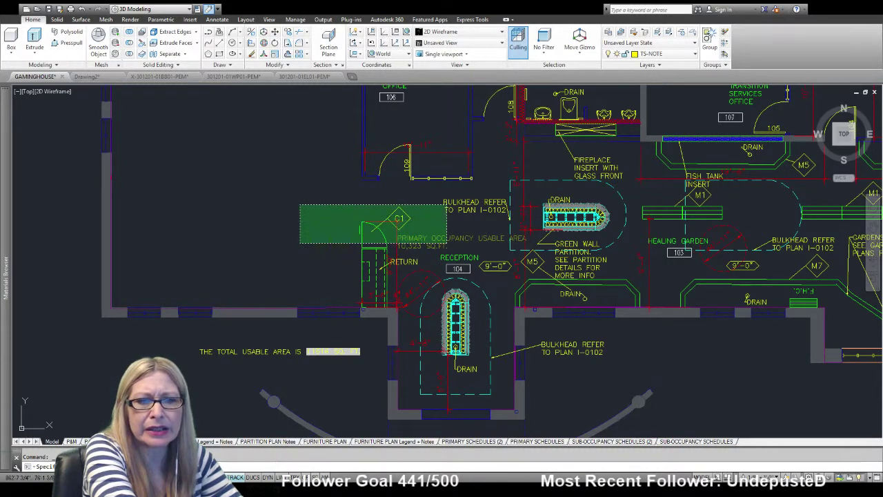
{"action": "left_click", "coordinate": [299, 204]}
{"action": "key", "text": "Delete"}
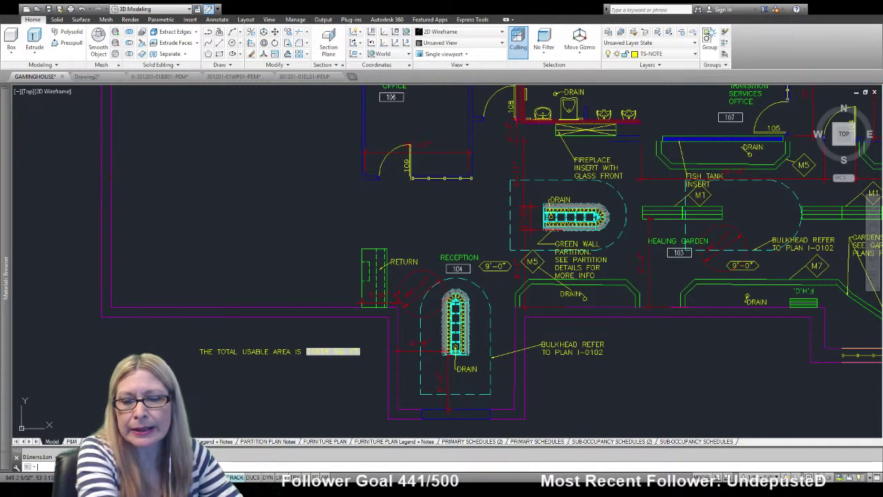
Undo the last erase to restore the reception walls, C1 tag and usable-area note
{"action": "type", "text": "undo"}
{"action": "key", "text": "Return"}
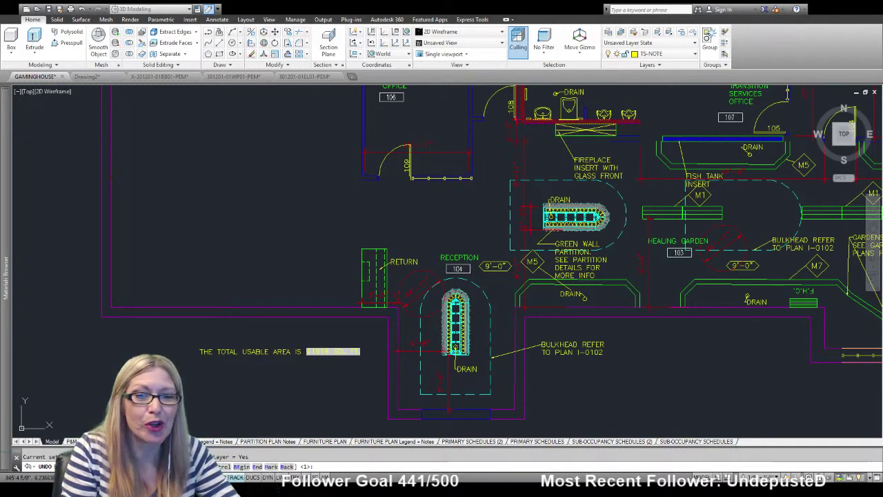
{"action": "key", "text": "Return"}
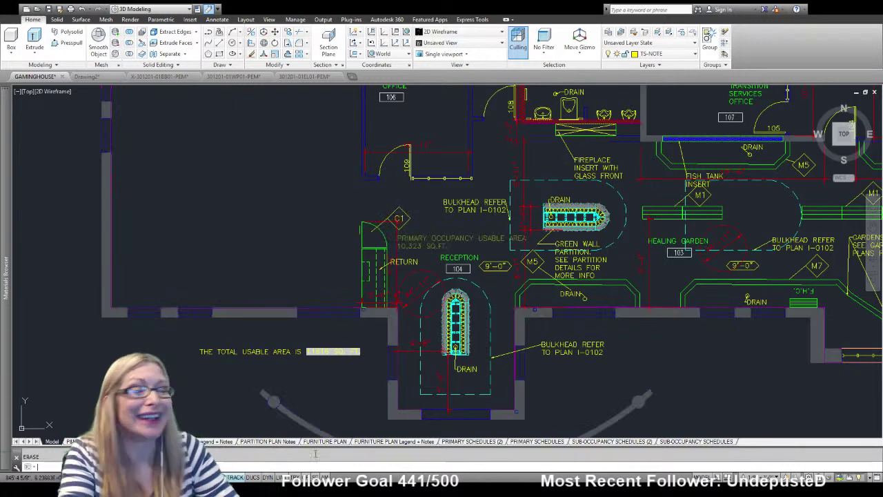
Erase the C1 tag and the hatched RETURN counter
{"action": "left_click", "coordinate": [476, 242]}
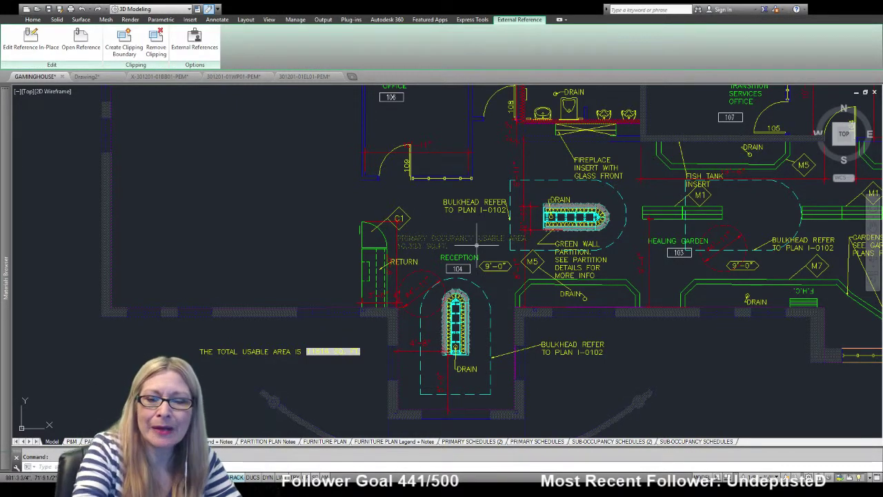
{"action": "key", "text": "Escape"}
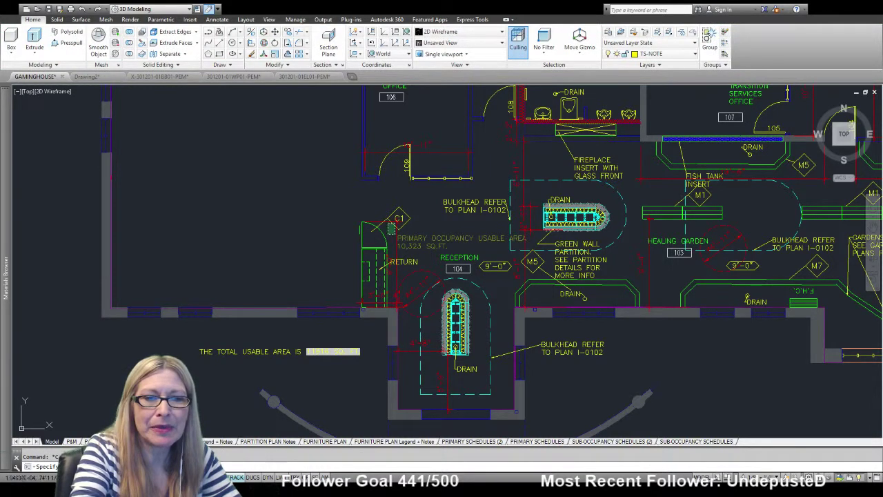
{"action": "left_click", "coordinate": [365, 225]}
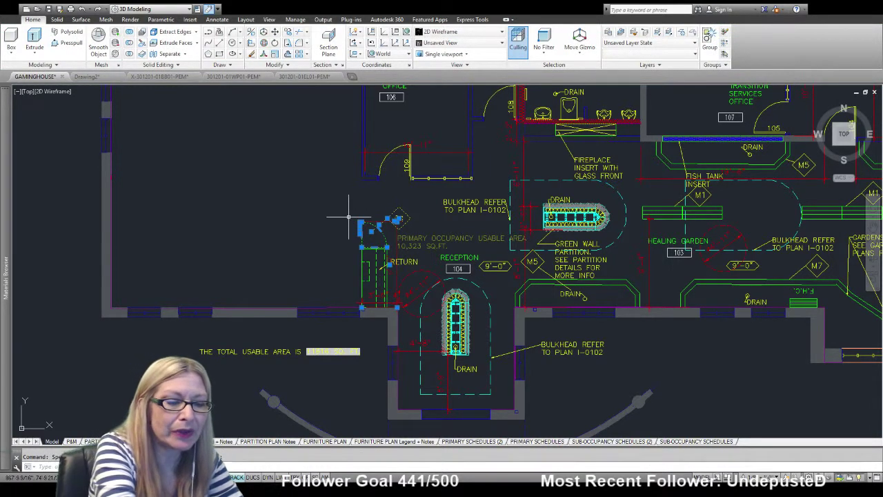
{"action": "key", "text": "Delete"}
{"action": "left_click", "coordinate": [373, 255]}
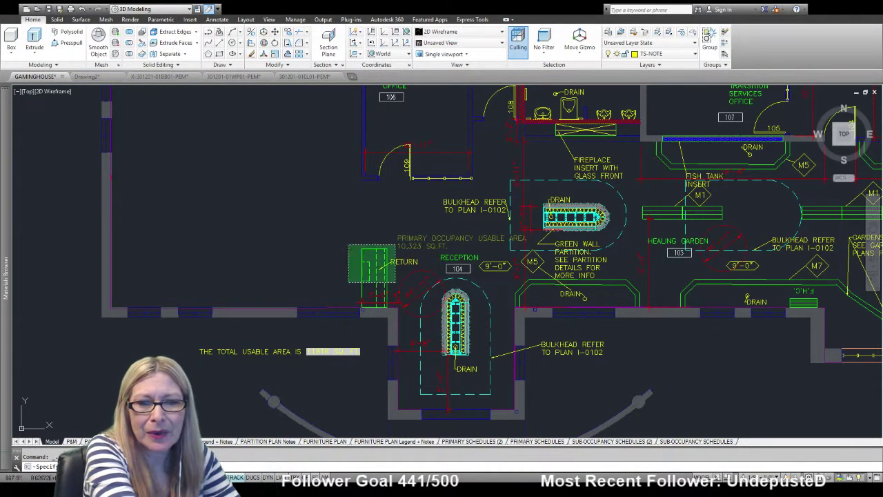
{"action": "key", "text": "Delete"}
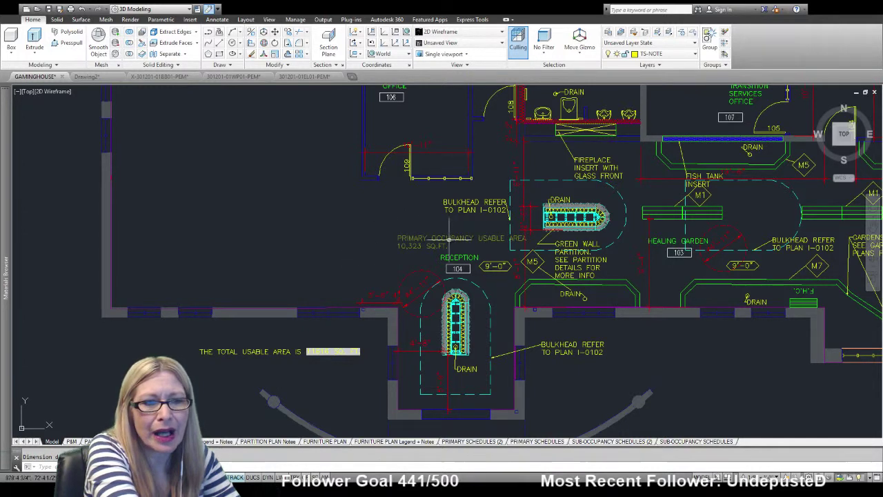
Delete the reception fountain together with its drain tag and 1'-8" dimension
{"action": "type", "text": "m"}
{"action": "key", "text": "Return"}
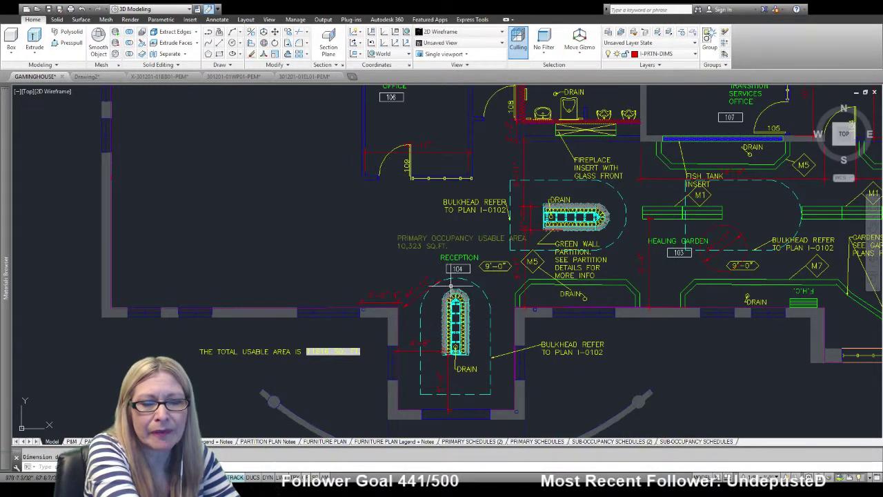
{"action": "key", "text": "Escape"}
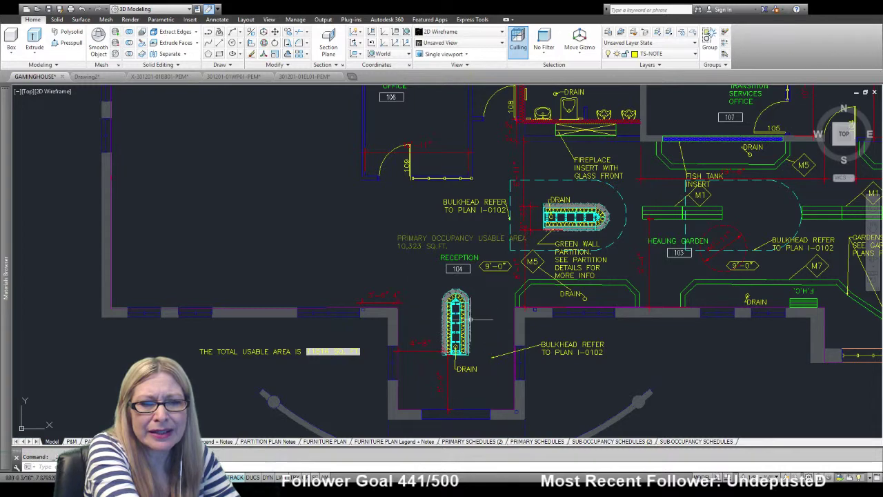
{"action": "scroll", "coordinate": [476, 340], "scroll_direction": "up", "scroll_amount": 3}
{"action": "scroll", "coordinate": [446, 300], "scroll_direction": "up", "scroll_amount": 3}
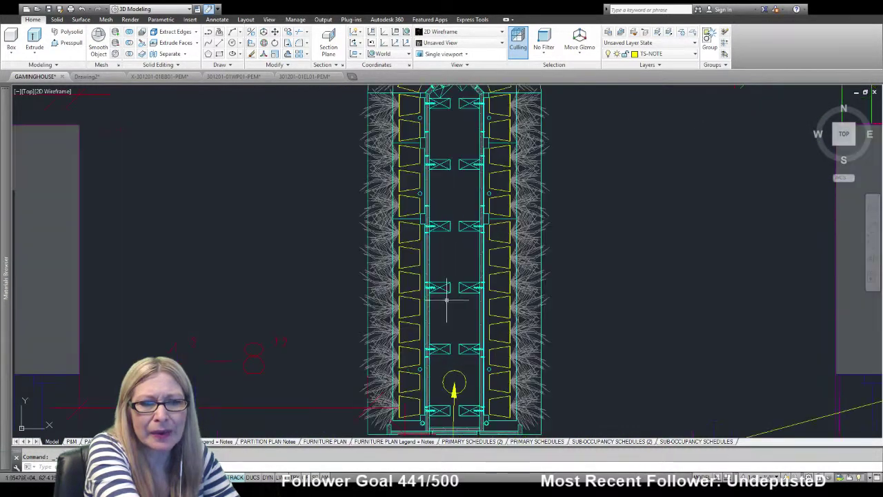
{"action": "scroll", "coordinate": [444, 290], "scroll_direction": "down", "scroll_amount": 2}
{"action": "scroll", "coordinate": [467, 261], "scroll_direction": "down", "scroll_amount": 2}
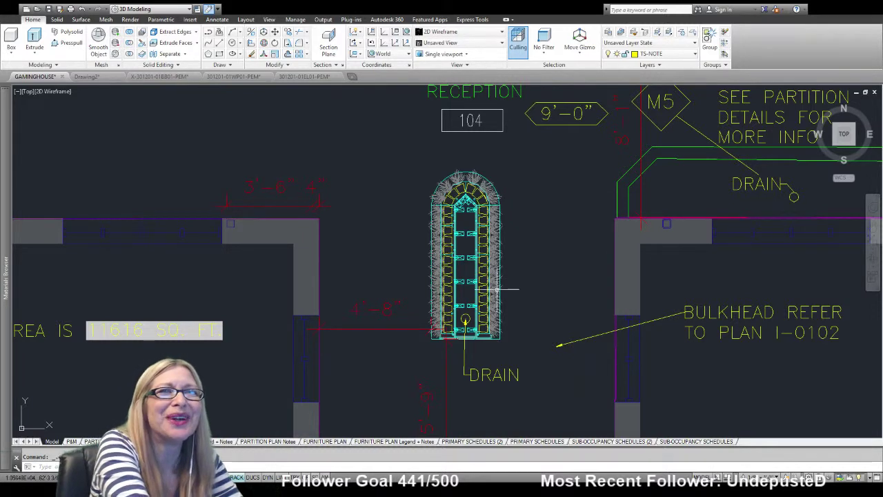
{"action": "key", "text": "Delete"}
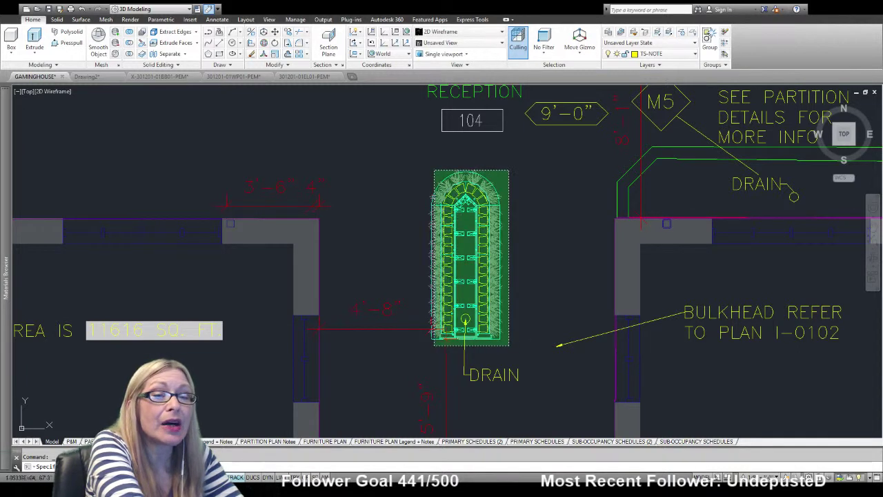
{"action": "left_click", "coordinate": [476, 331]}
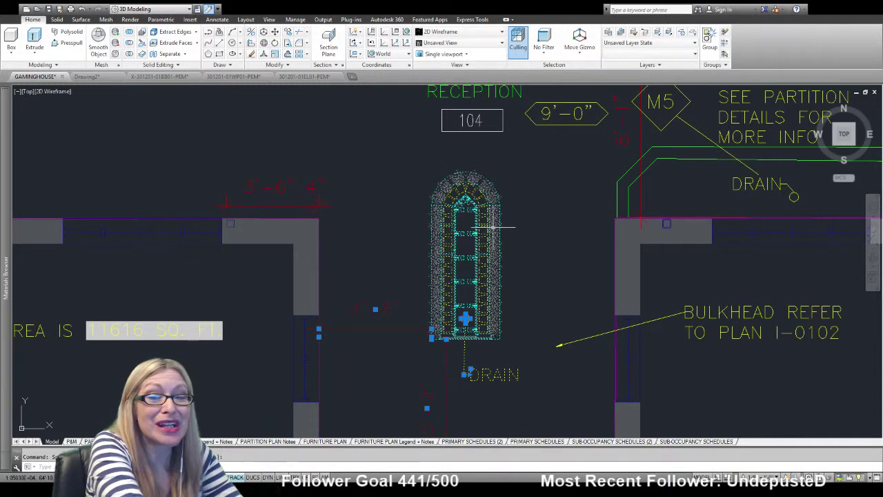
{"action": "key", "text": "Delete"}
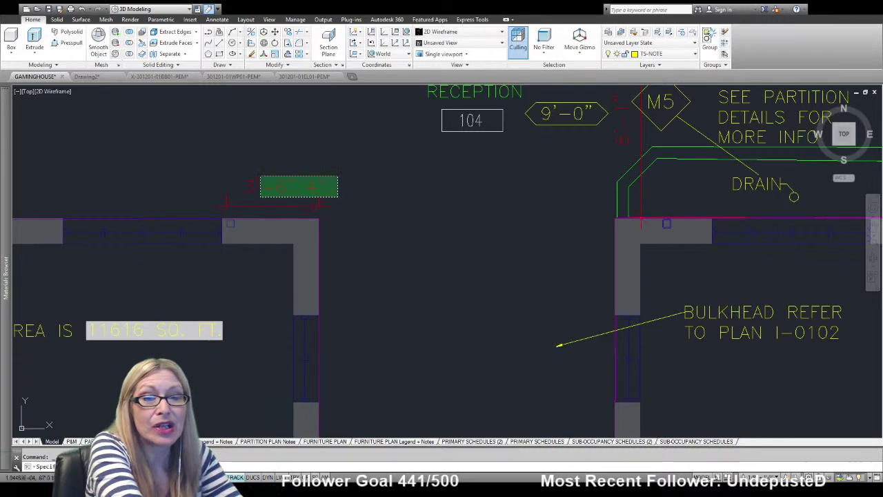
{"action": "left_click", "coordinate": [289, 186]}
{"action": "middle_click_drag", "start_coordinate": [270, 173], "coordinate": [419, 325]}
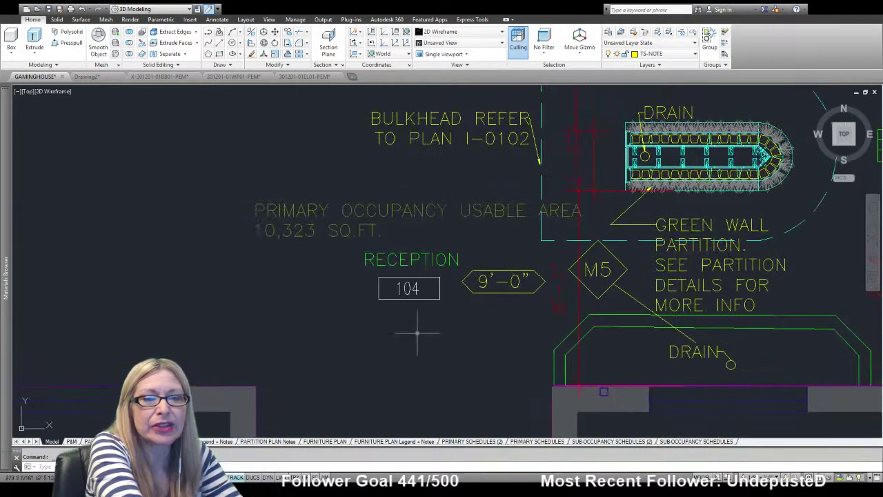
{"action": "left_click_drag", "start_coordinate": [517, 297], "coordinate": [499, 370]}
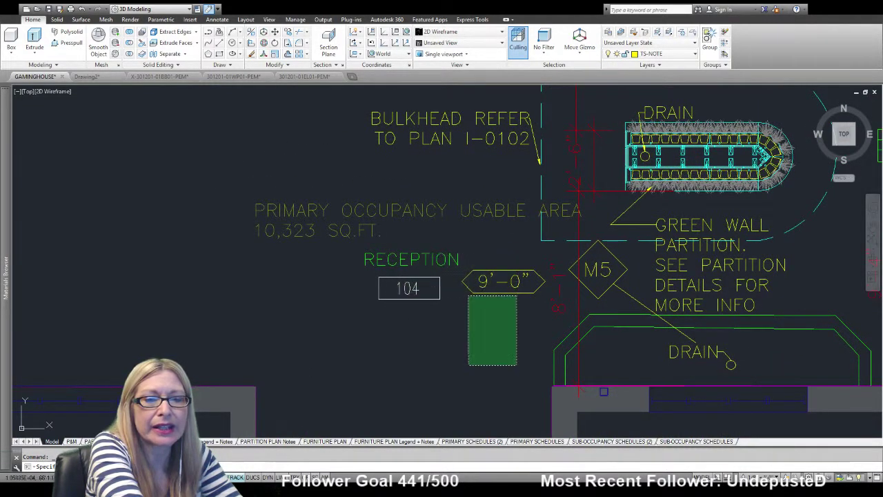
Delete the BULKHEAD REFER note with its leader and the green wall partition planter
{"action": "left_click", "coordinate": [461, 334]}
{"action": "left_click", "coordinate": [400, 260]}
{"action": "middle_click_drag", "start_coordinate": [436, 250], "coordinate": [381, 375]}
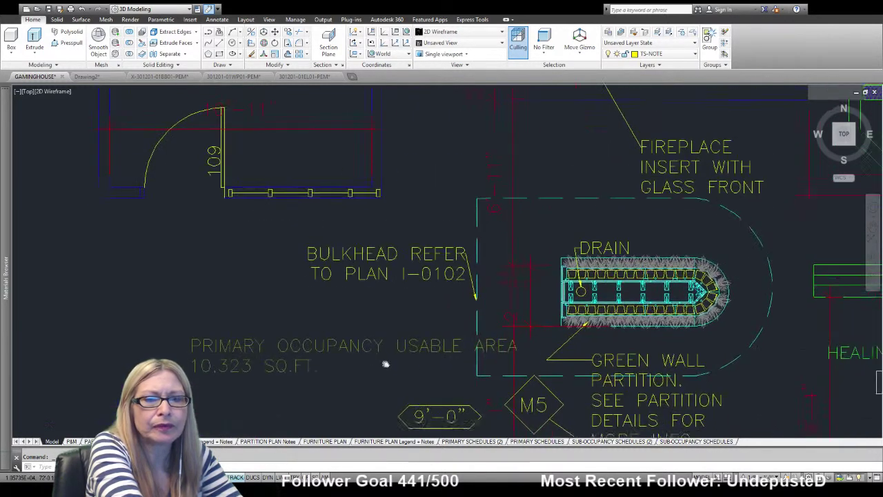
{"action": "left_click", "coordinate": [445, 286]}
{"action": "left_click", "coordinate": [359, 237]}
{"action": "key", "text": "Delete"}
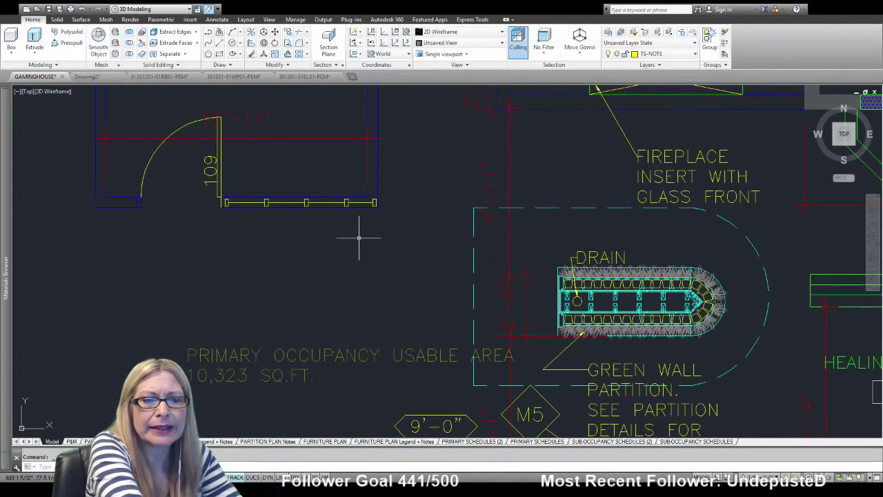
{"action": "left_click", "coordinate": [536, 206]}
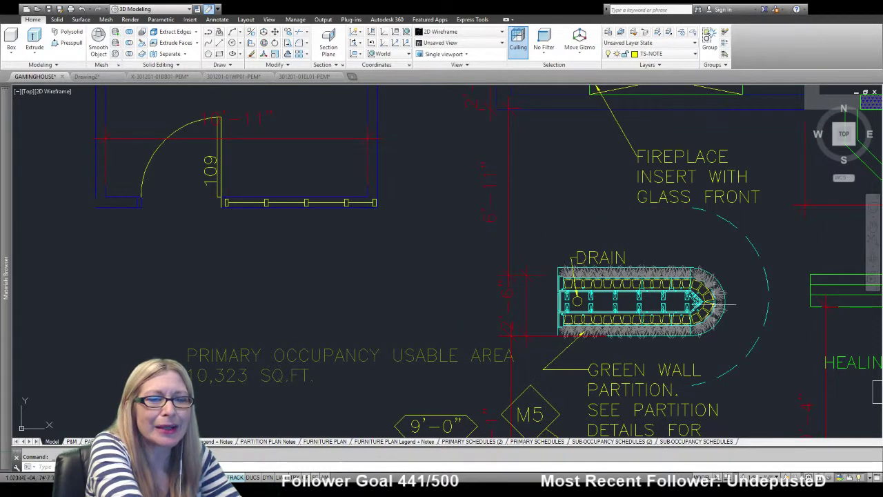
{"action": "left_click", "coordinate": [607, 300]}
{"action": "key", "text": "Delete"}
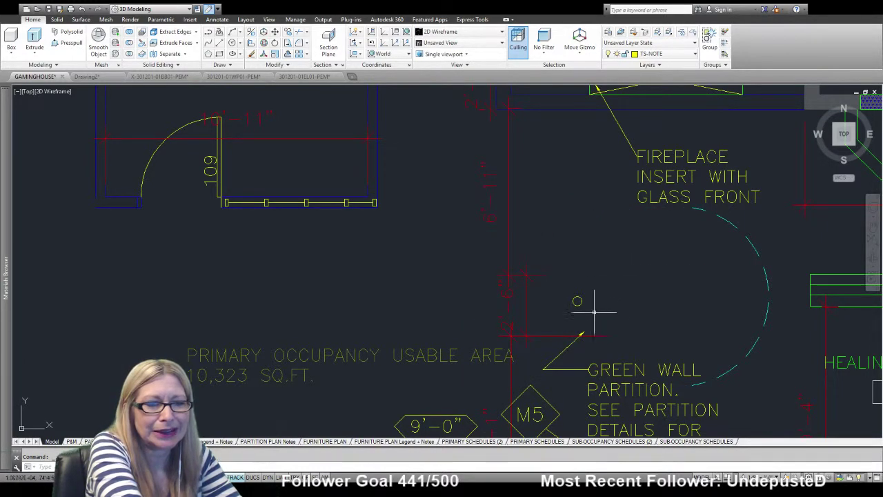
Erase the GREEN WALL PARTITION note, M5 tag, DRAIN note and adjoining green wall
{"action": "middle_click_drag", "start_coordinate": [641, 305], "coordinate": [507, 135]}
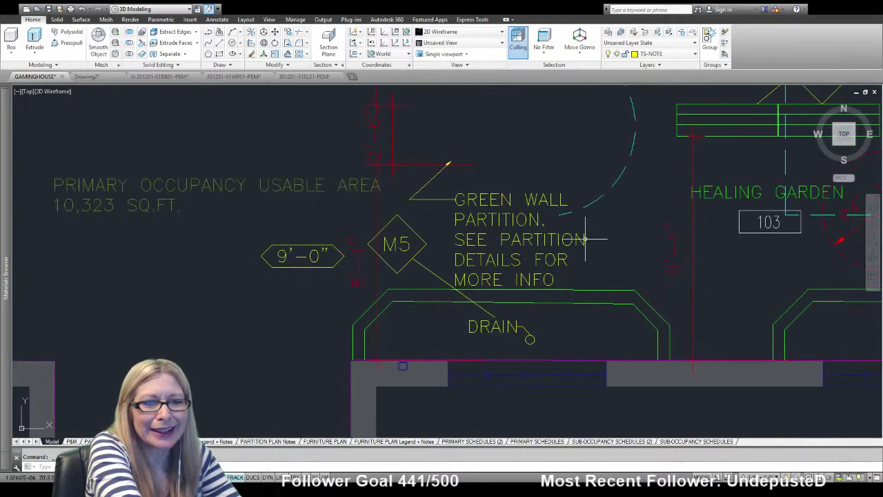
{"action": "left_click", "coordinate": [535, 240]}
{"action": "key", "text": "Delete"}
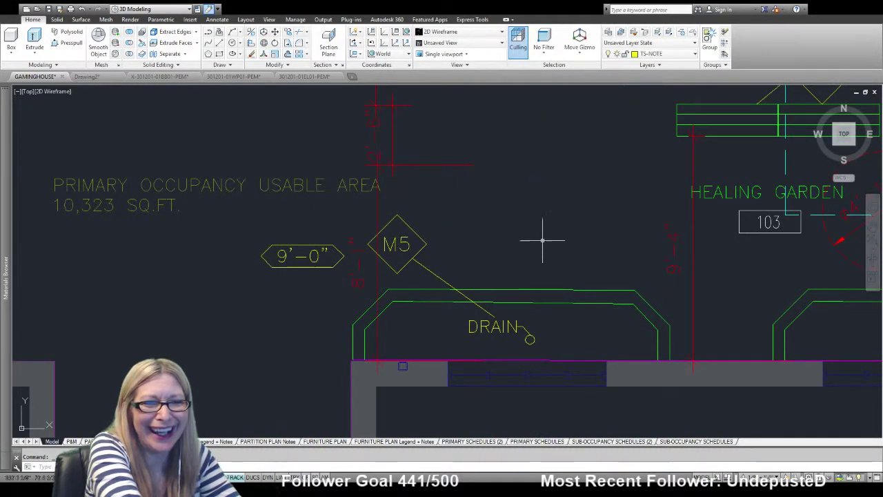
{"action": "left_click", "coordinate": [427, 250]}
{"action": "key", "text": "Delete"}
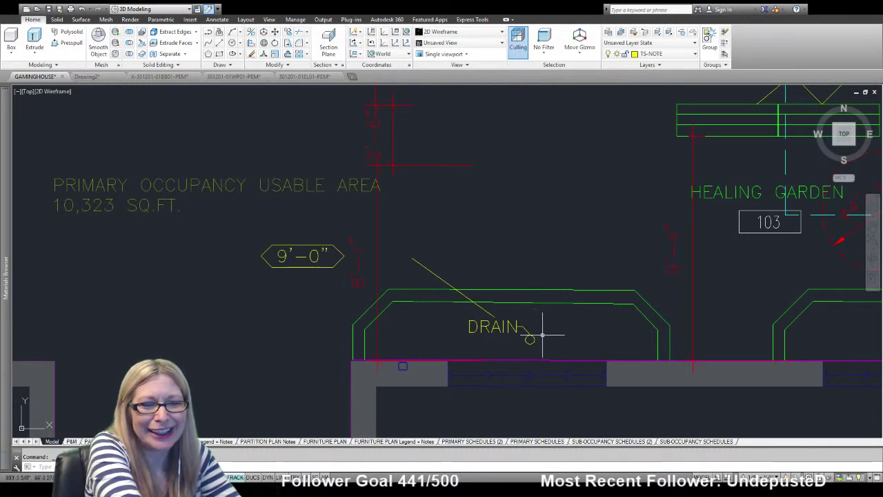
{"action": "left_click_drag", "start_coordinate": [543, 335], "coordinate": [487, 286]}
{"action": "key", "text": "Delete"}
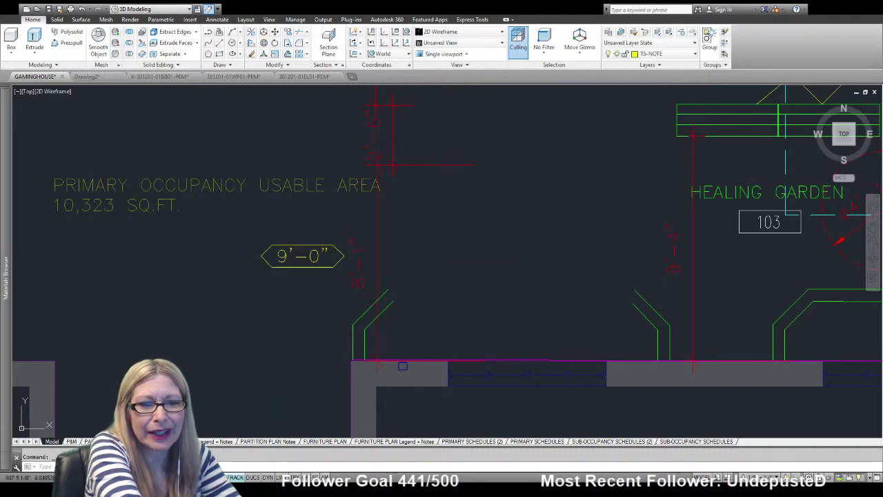
Erase the diagonal green walls, red dimension and leftover vertical lines
{"action": "left_click_drag", "start_coordinate": [403, 320], "coordinate": [273, 292]}
{"action": "key", "text": "Delete"}
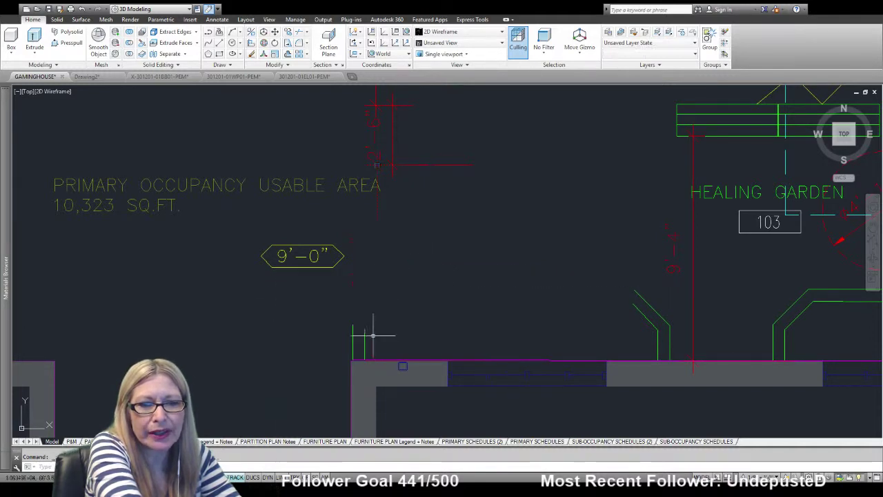
{"action": "left_click", "coordinate": [364, 340]}
{"action": "key", "text": "Delete"}
{"action": "middle_click_drag", "start_coordinate": [487, 191], "coordinate": [487, 296]}
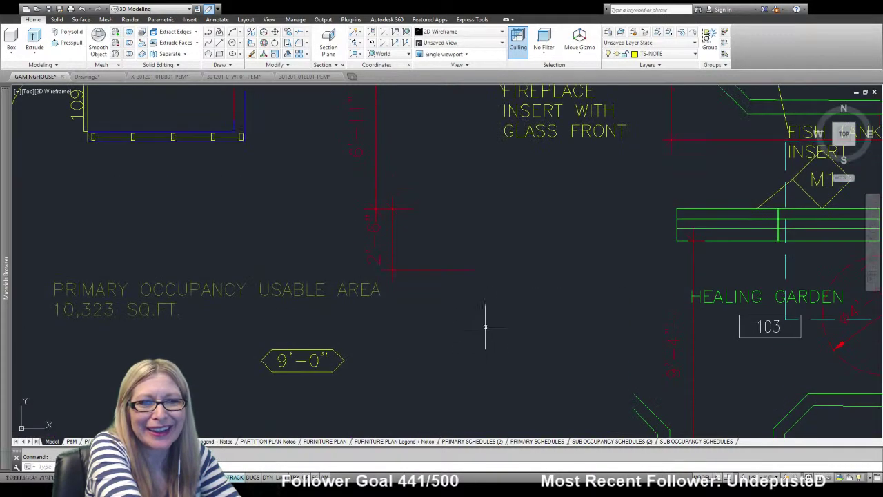
{"action": "left_click_drag", "start_coordinate": [494, 307], "coordinate": [400, 185]}
{"action": "key", "text": "Delete"}
Crossing-window and delete the B.F. WC washroom walls, fixtures and labels beside room 111
{"action": "middle_click_drag", "start_coordinate": [423, 181], "coordinate": [487, 425]}
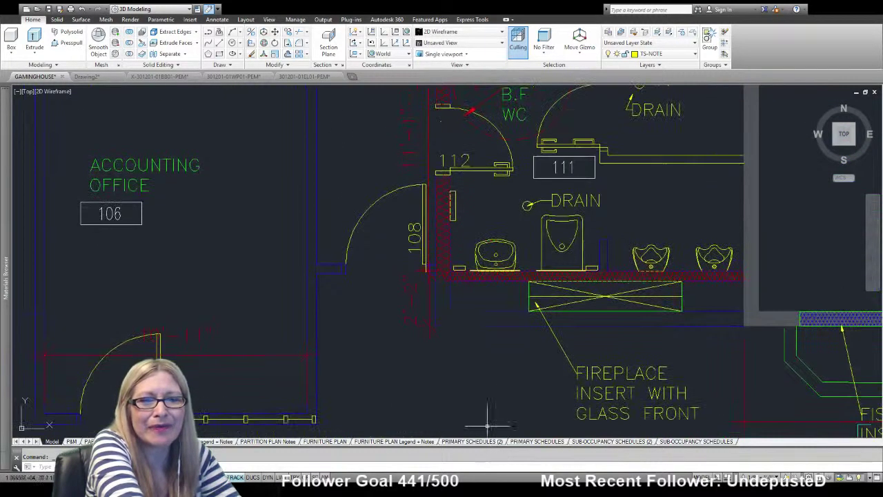
{"action": "scroll", "coordinate": [469, 356], "scroll_direction": "down", "scroll_amount": 2}
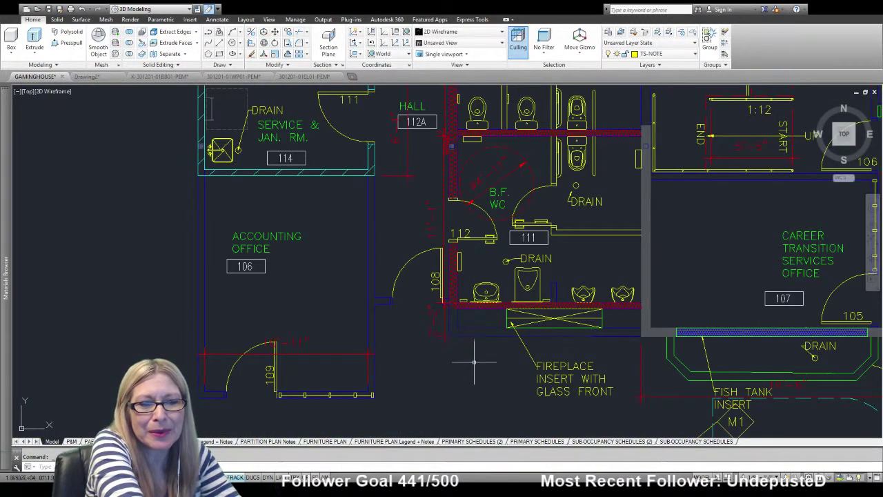
{"action": "left_click_drag", "start_coordinate": [494, 364], "coordinate": [390, 108]}
{"action": "key", "text": "Delete"}
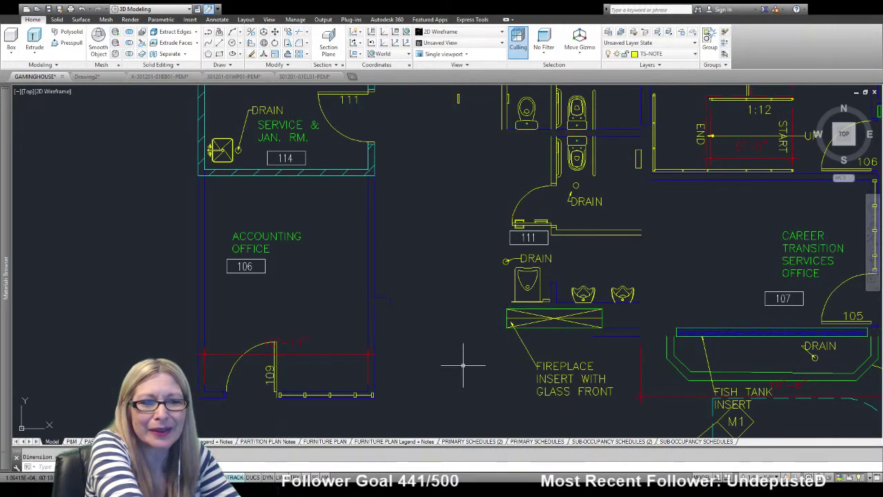
{"action": "scroll", "coordinate": [440, 330], "scroll_direction": "down", "scroll_amount": 10}
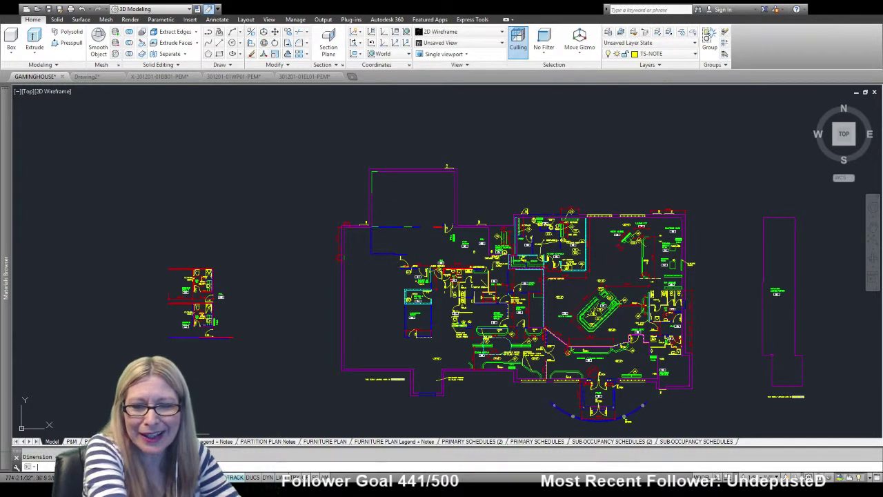
{"action": "type", "text": "pp"}
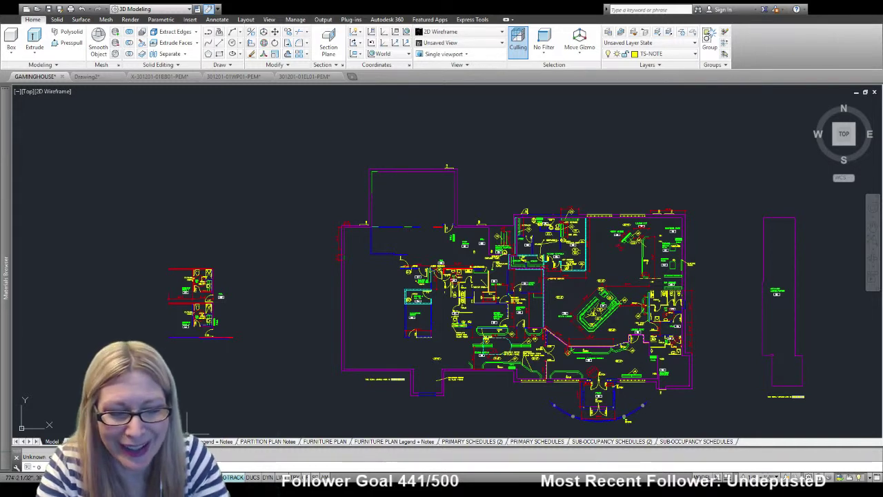
{"action": "key", "text": "BackSpace"}
{"action": "key", "text": "Return"}
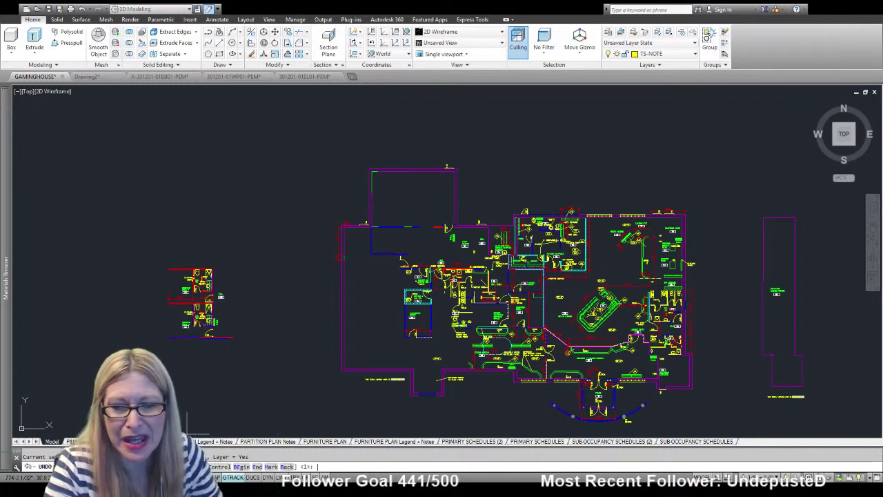
{"action": "type", "text": "1"}
{"action": "scroll", "coordinate": [453, 371], "scroll_direction": "up", "scroll_amount": 8}
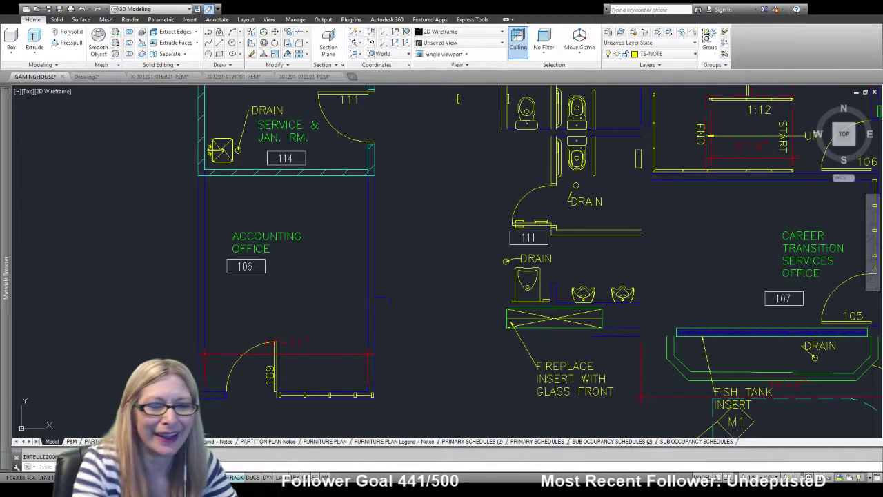
{"action": "scroll", "coordinate": [454, 372], "scroll_direction": "down", "scroll_amount": 2}
{"action": "scroll", "coordinate": [454, 314], "scroll_direction": "down", "scroll_amount": 4}
{"action": "scroll", "coordinate": [454, 314], "scroll_direction": "down", "scroll_amount": 2}
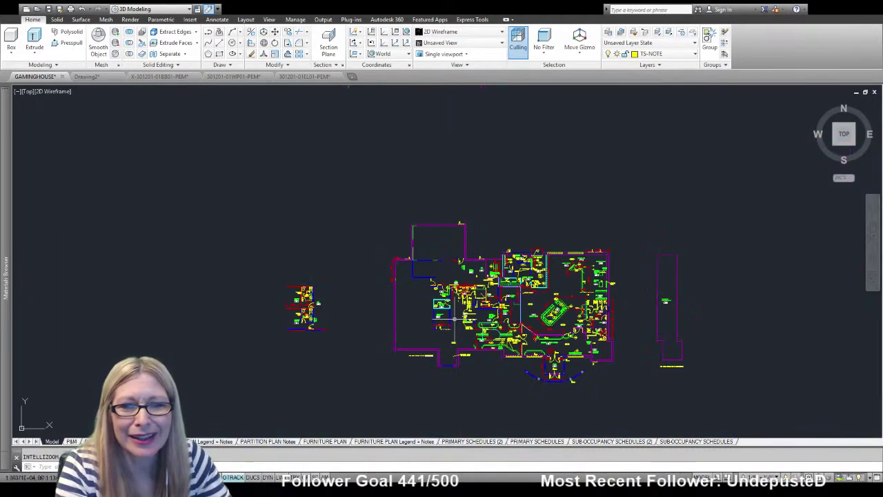
{"action": "scroll", "coordinate": [452, 311], "scroll_direction": "up", "scroll_amount": 1}
{"action": "scroll", "coordinate": [451, 308], "scroll_direction": "up", "scroll_amount": 2}
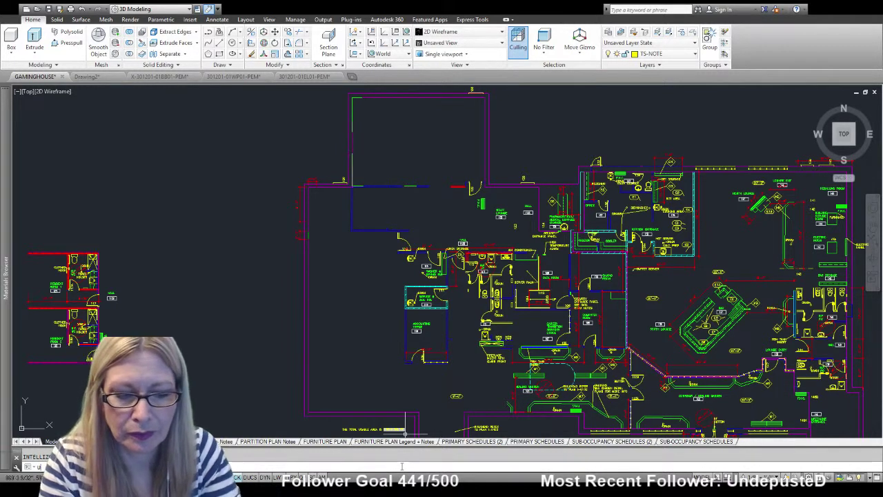
{"action": "type", "text": "ndo"}
{"action": "key", "text": "Return"}
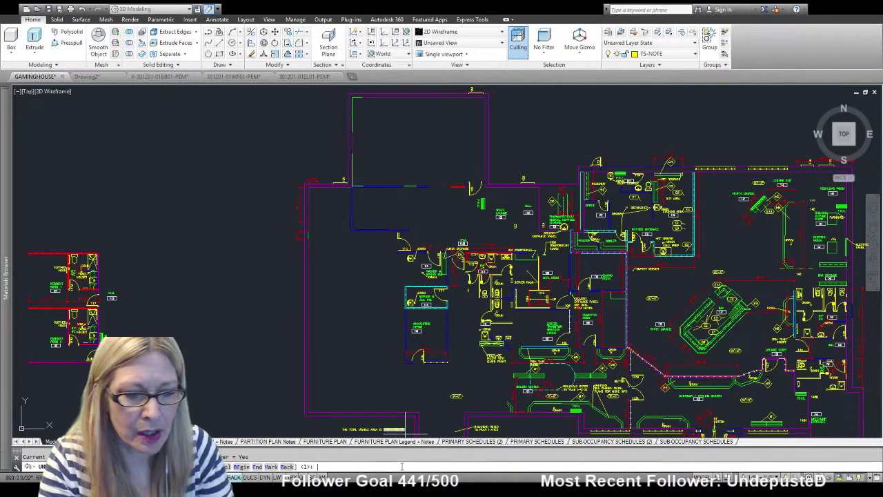
{"action": "key", "text": "Return"}
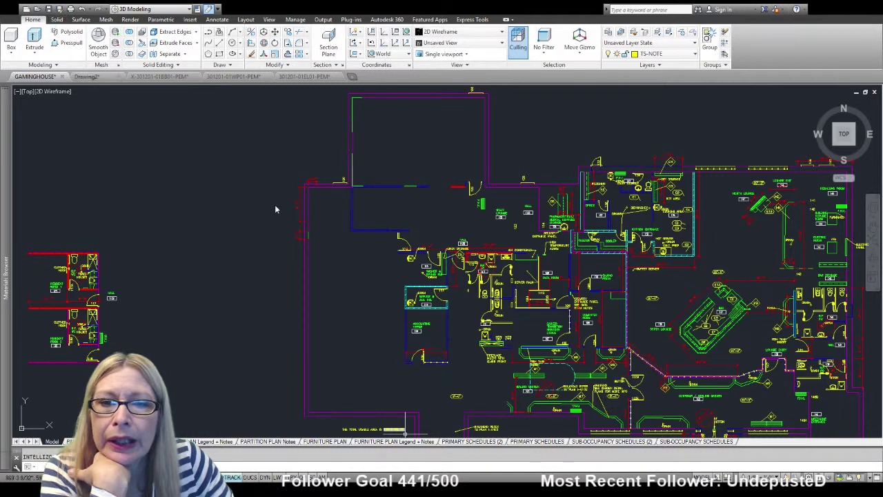
{"action": "scroll", "coordinate": [398, 219], "scroll_direction": "down", "scroll_amount": 2}
{"action": "scroll", "coordinate": [310, 241], "scroll_direction": "up", "scroll_amount": 1}
{"action": "middle_click_drag", "start_coordinate": [313, 249], "coordinate": [297, 245]}
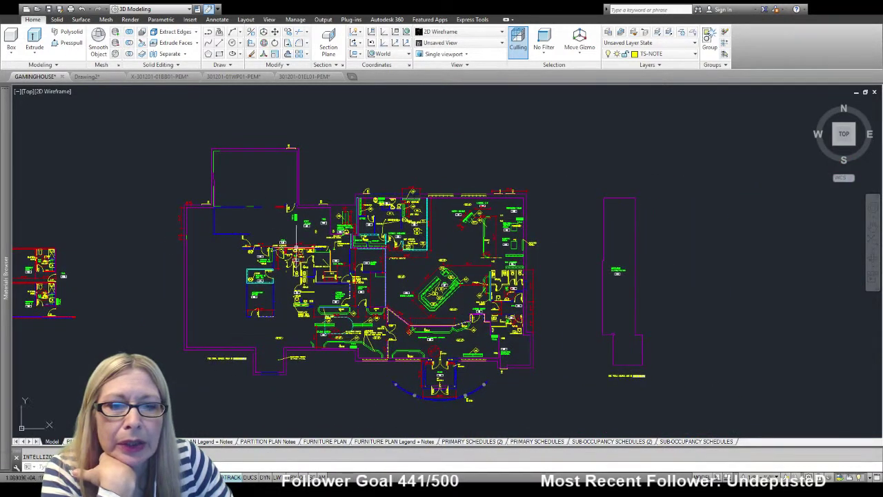
{"action": "scroll", "coordinate": [297, 245], "scroll_direction": "up", "scroll_amount": 1}
{"action": "scroll", "coordinate": [296, 245], "scroll_direction": "up", "scroll_amount": 2}
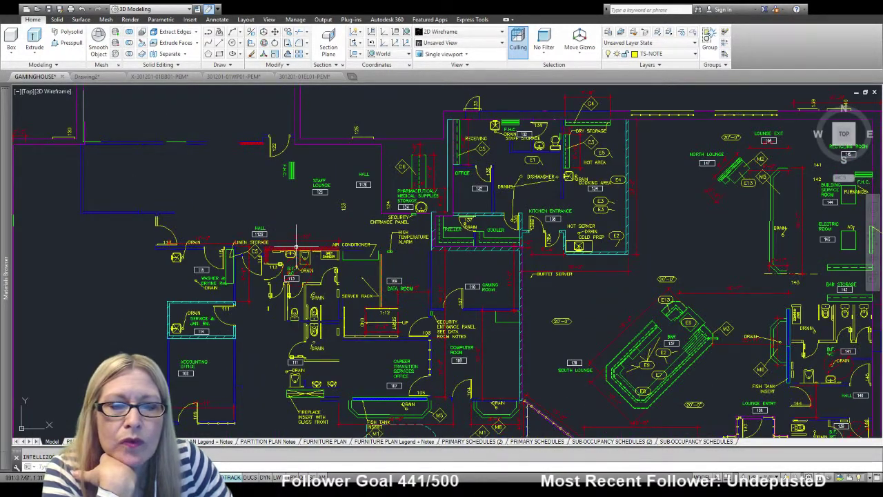
{"action": "scroll", "coordinate": [296, 245], "scroll_direction": "down", "scroll_amount": 2}
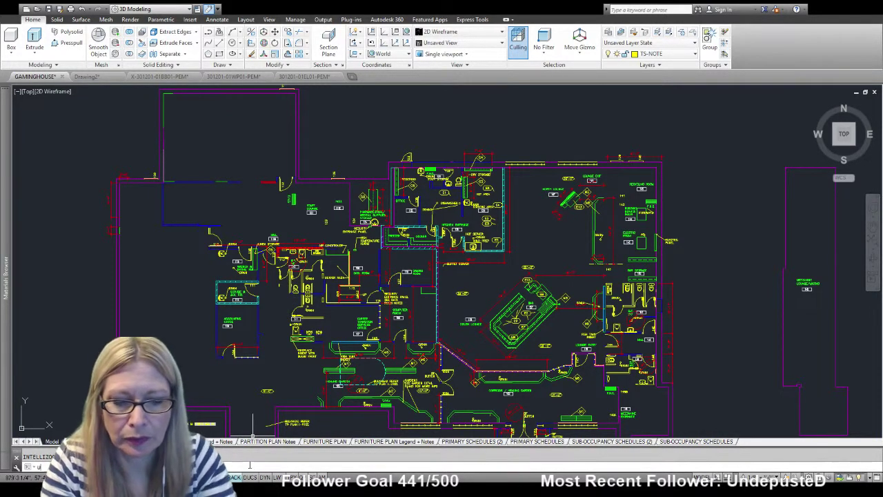
Undo the last 8 operations, then undo several more single steps with U
{"action": "type", "text": "undo"}
{"action": "key", "text": "Return"}
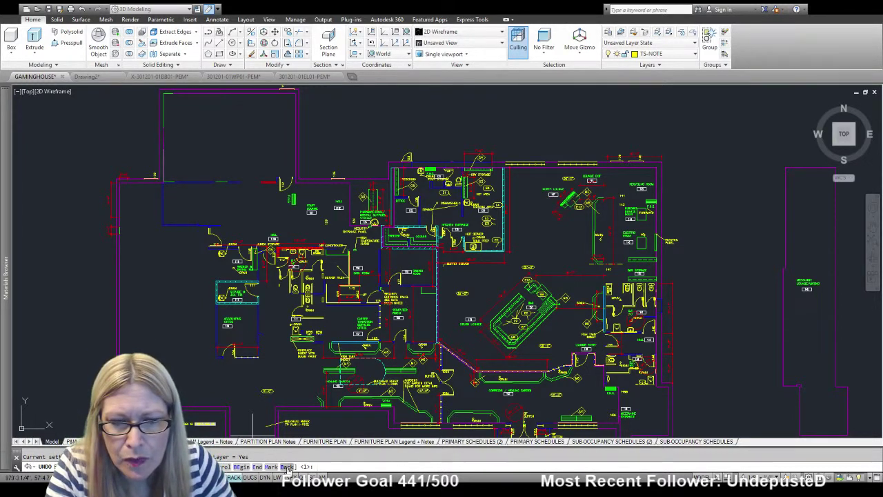
{"action": "type", "text": "8"}
{"action": "key", "text": "Return"}
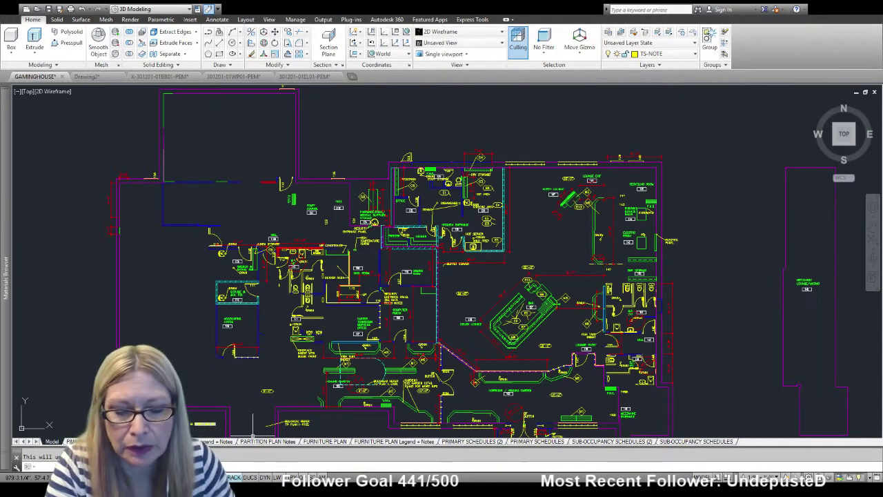
{"action": "type", "text": "u"}
{"action": "key", "text": "Return"}
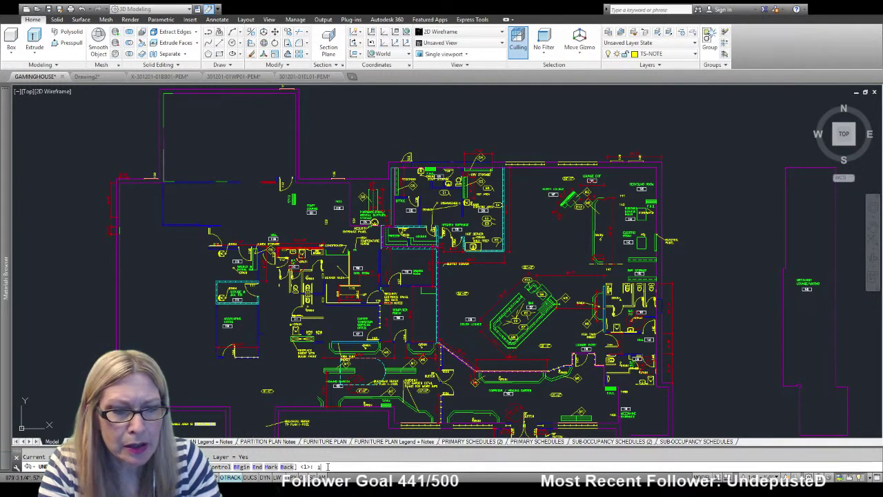
{"action": "key", "text": "Return"}
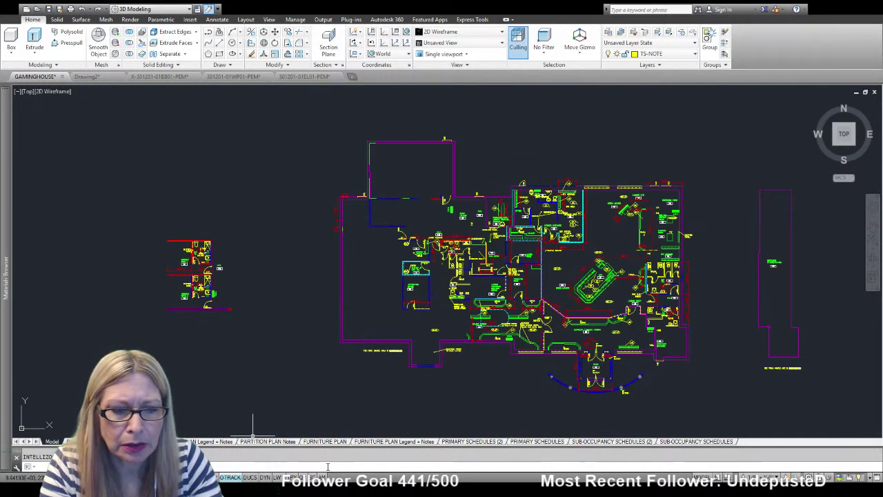
{"action": "type", "text": "u"}
{"action": "key", "text": "Return"}
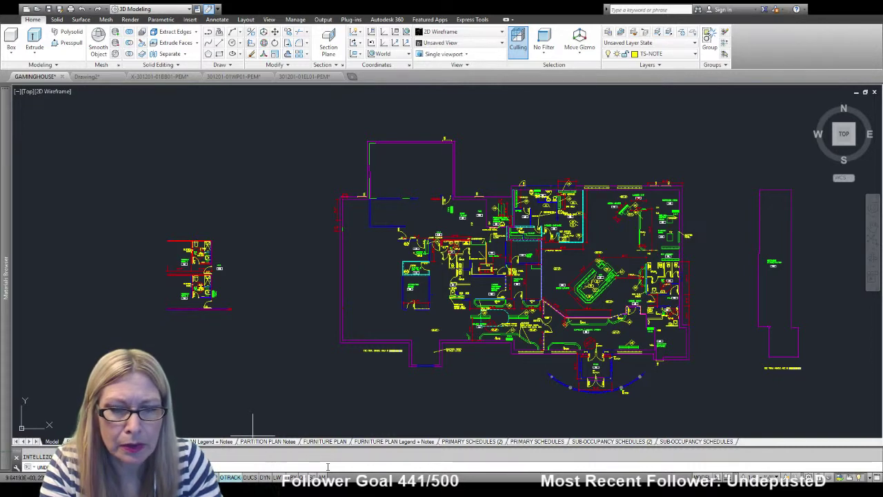
{"action": "key", "text": "Return"}
{"action": "key", "text": "Return"}
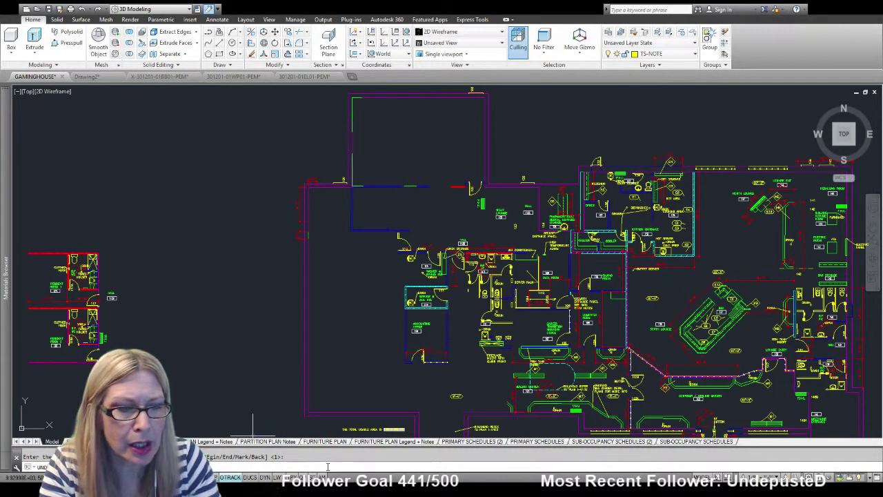
{"action": "key", "text": "Return"}
{"action": "key", "text": "Return"}
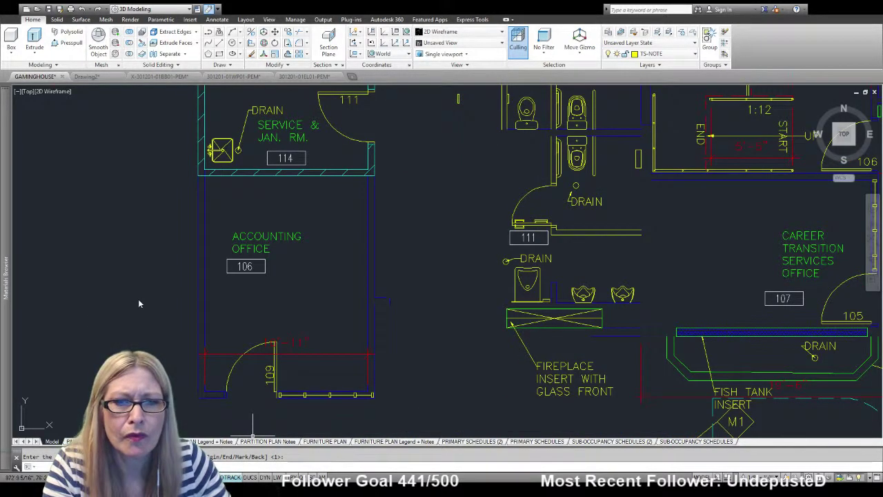
Step back through the undo history past the UNITS change and earlier zoom
{"action": "key", "text": "Return"}
{"action": "key", "text": "Return"}
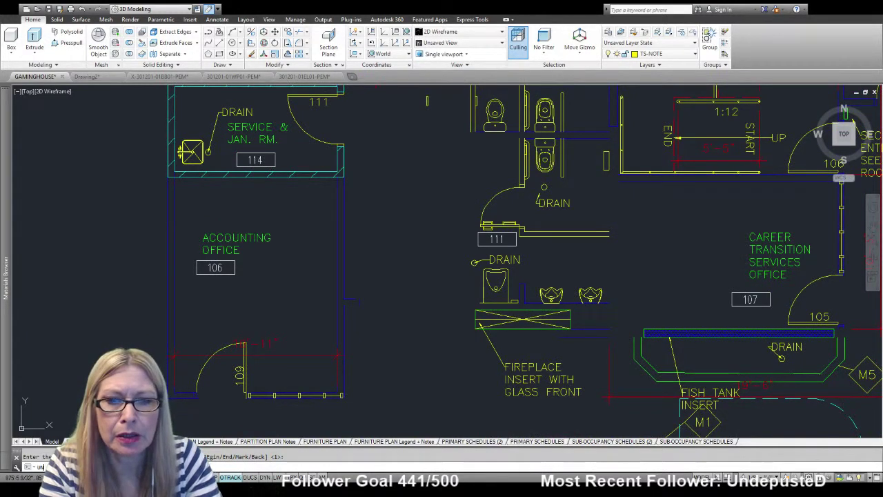
{"action": "key", "text": "Return"}
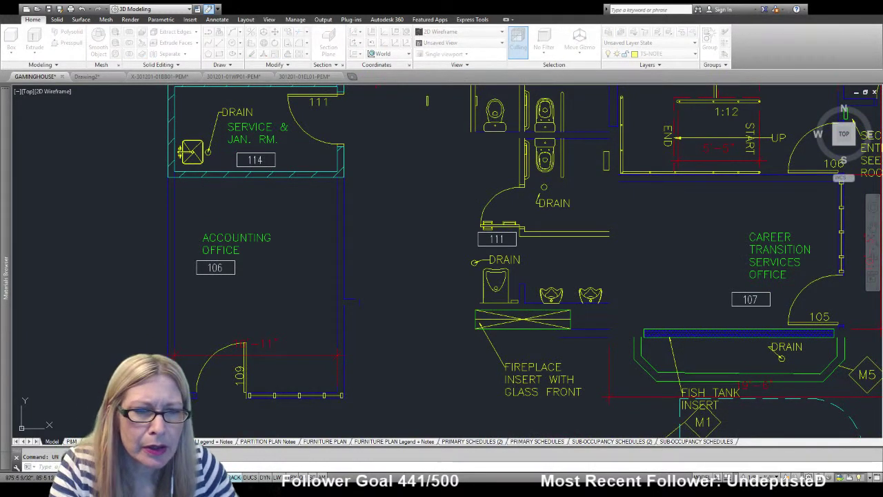
{"action": "type", "text": "UN"}
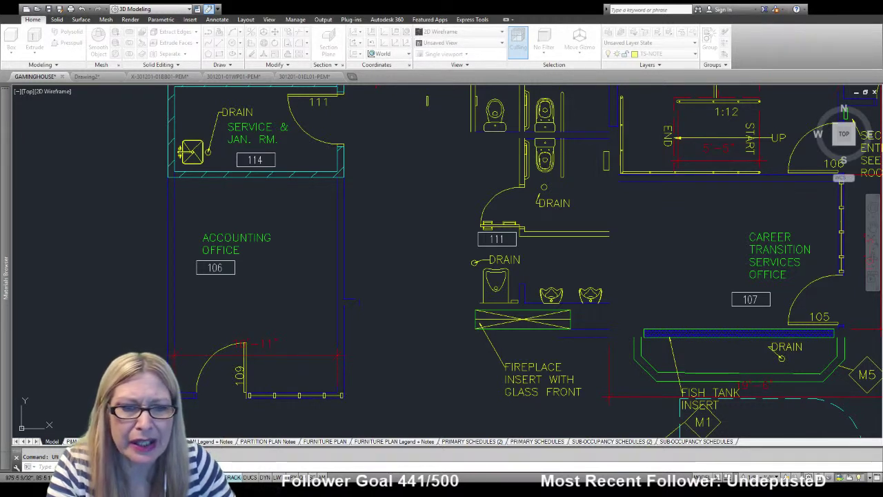
{"action": "key", "text": "Return"}
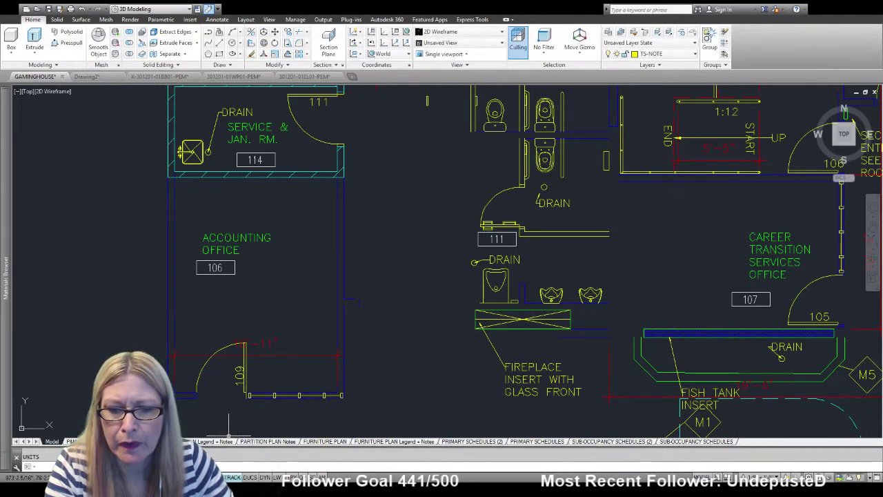
{"action": "type", "text": "undo"}
{"action": "key", "text": "Return"}
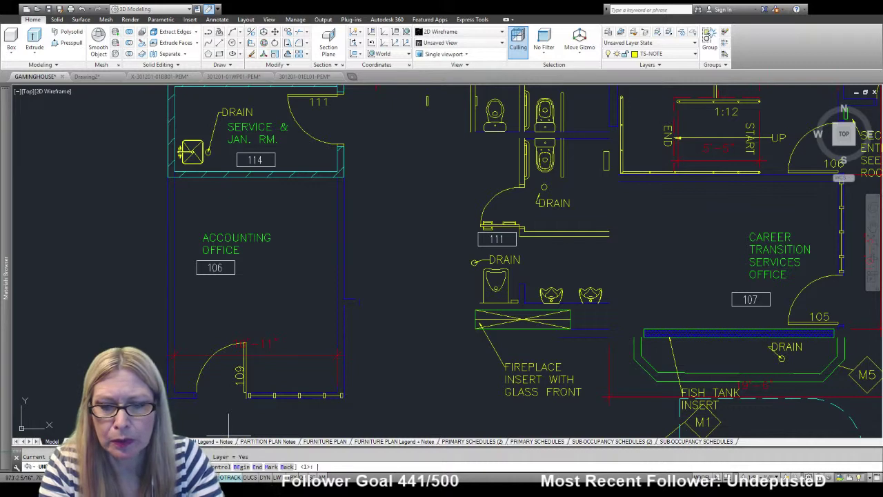
{"action": "key", "text": "Return"}
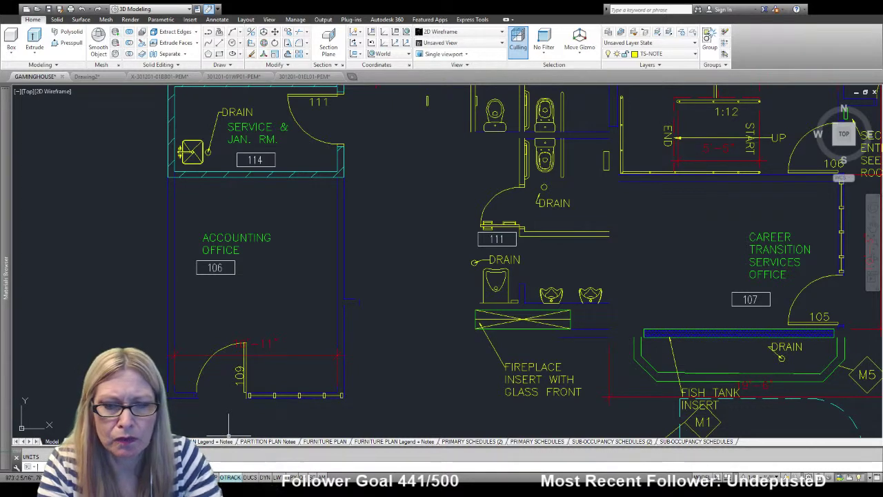
Undo the erase to bring back the walls, doors, hall 112A and B.F. WC restroom, then zoom out
{"action": "scroll", "coordinate": [214, 244], "scroll_direction": "down", "scroll_amount": 2}
{"action": "scroll", "coordinate": [587, 245], "scroll_direction": "down", "scroll_amount": 4}
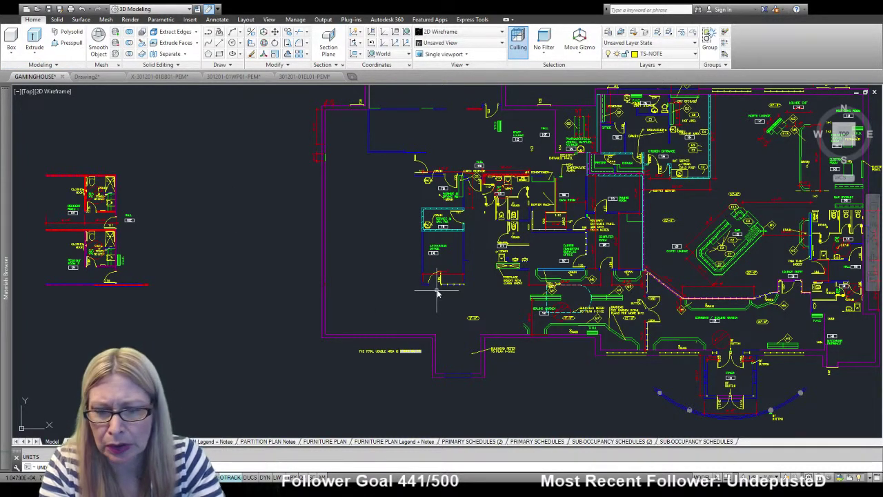
{"action": "type", "text": "undo"}
{"action": "key", "text": "Return"}
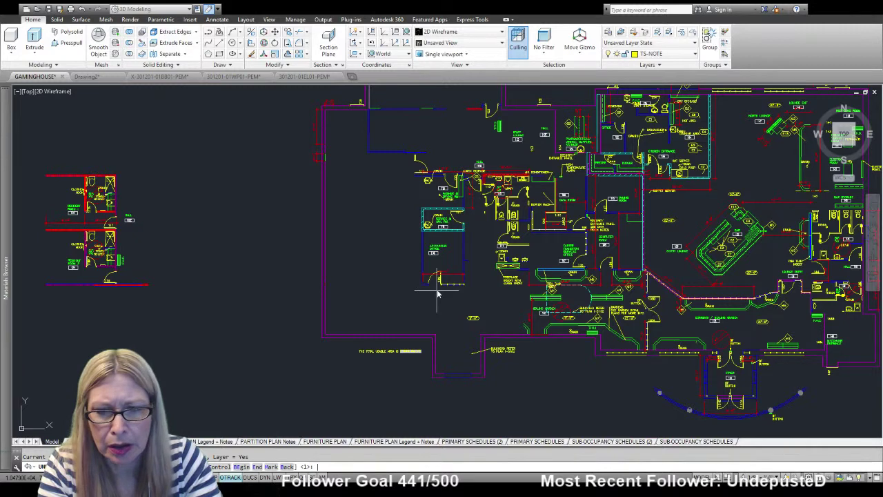
{"action": "key", "text": "Return"}
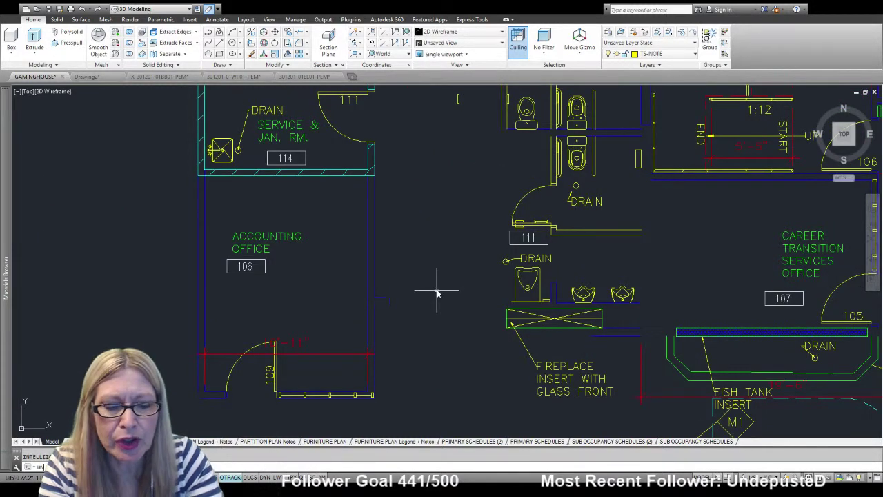
{"action": "key", "text": "Return"}
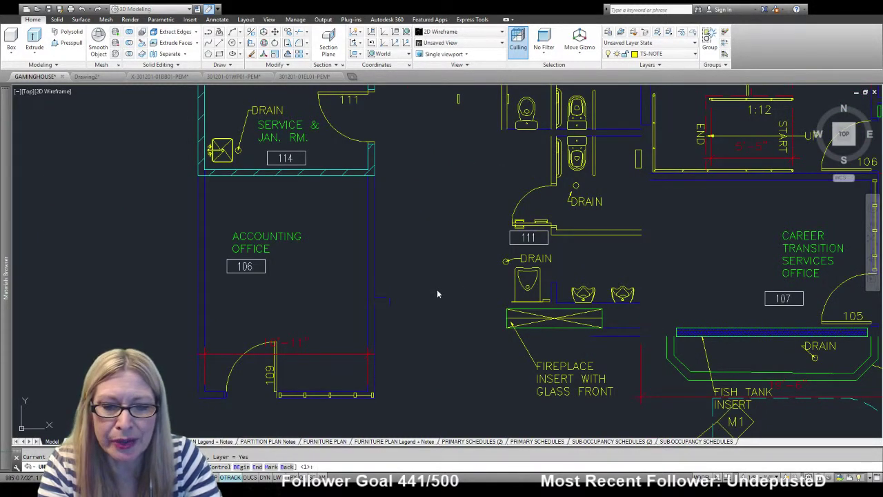
{"action": "key", "text": "Return"}
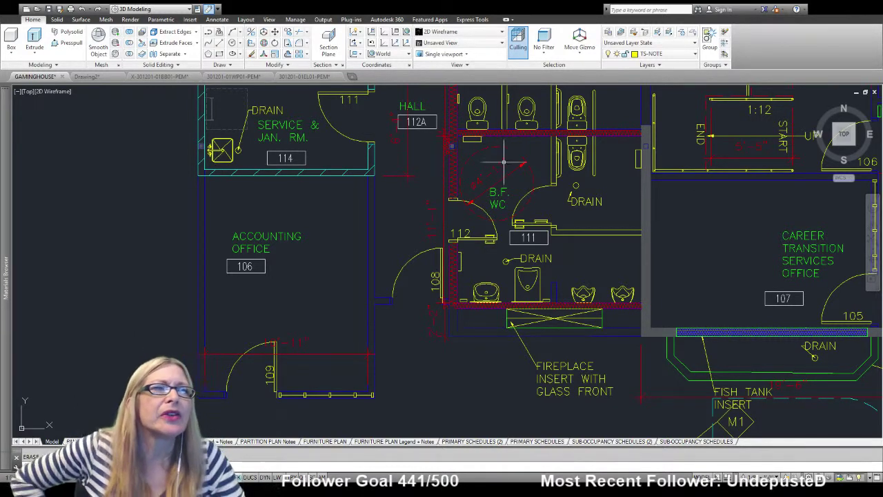
{"action": "middle_click_drag", "start_coordinate": [494, 192], "coordinate": [206, 251]}
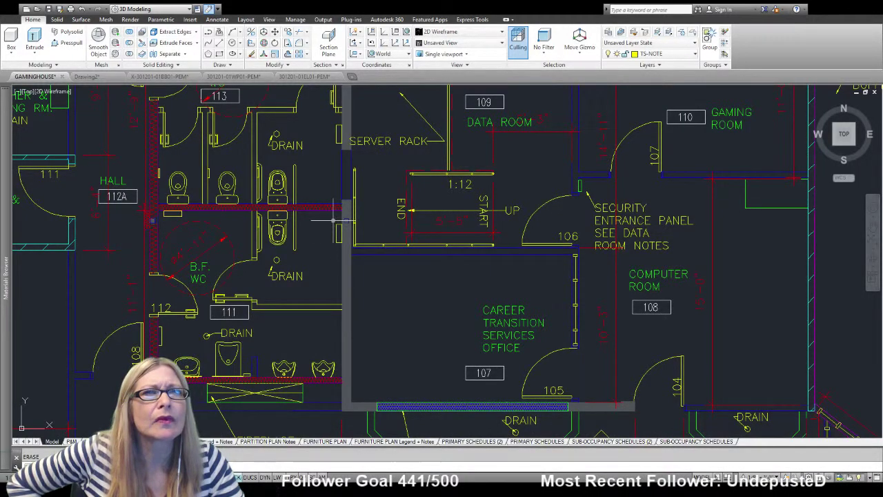
{"action": "scroll", "coordinate": [333, 220], "scroll_direction": "down", "scroll_amount": 2}
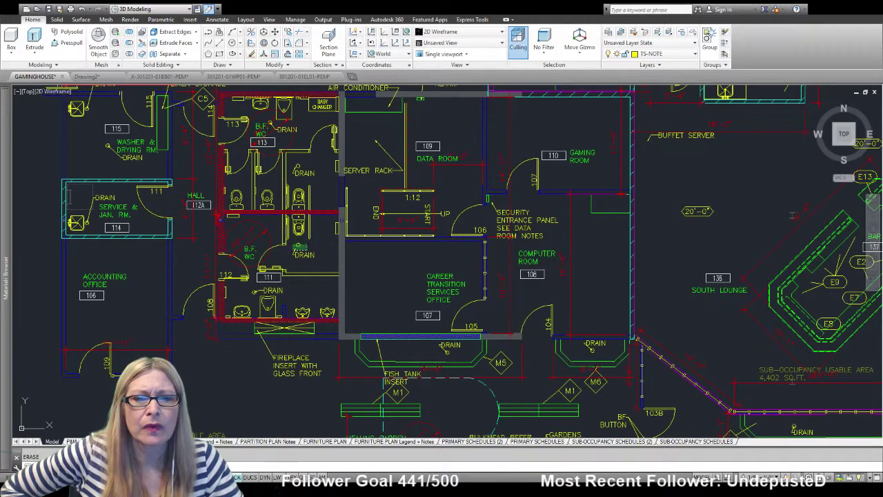
Erase the Washer & Drying room label and its hatch
{"action": "key", "text": "Escape"}
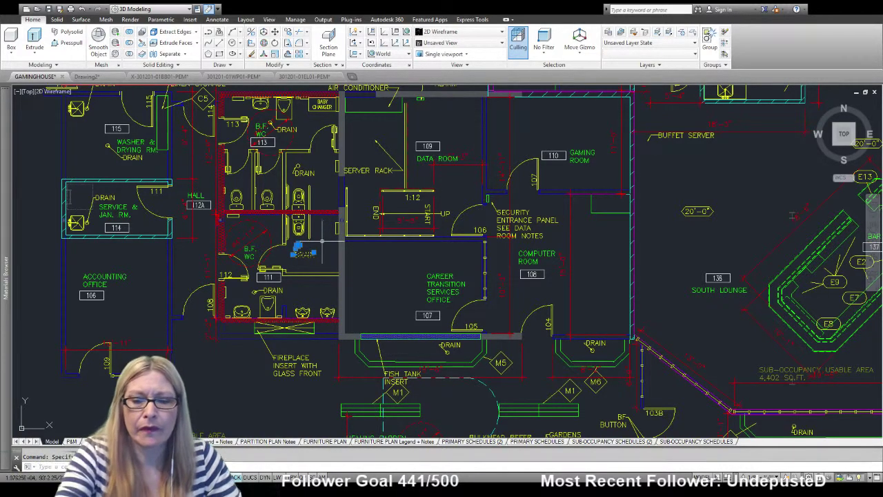
{"action": "scroll", "coordinate": [304, 289], "scroll_direction": "down", "scroll_amount": 2}
{"action": "scroll", "coordinate": [301, 319], "scroll_direction": "down", "scroll_amount": 2}
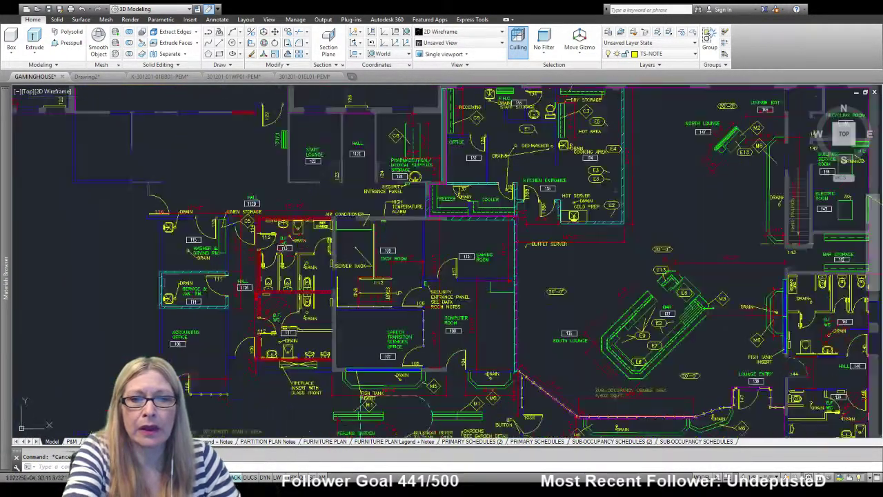
{"action": "scroll", "coordinate": [298, 283], "scroll_direction": "up", "scroll_amount": 2}
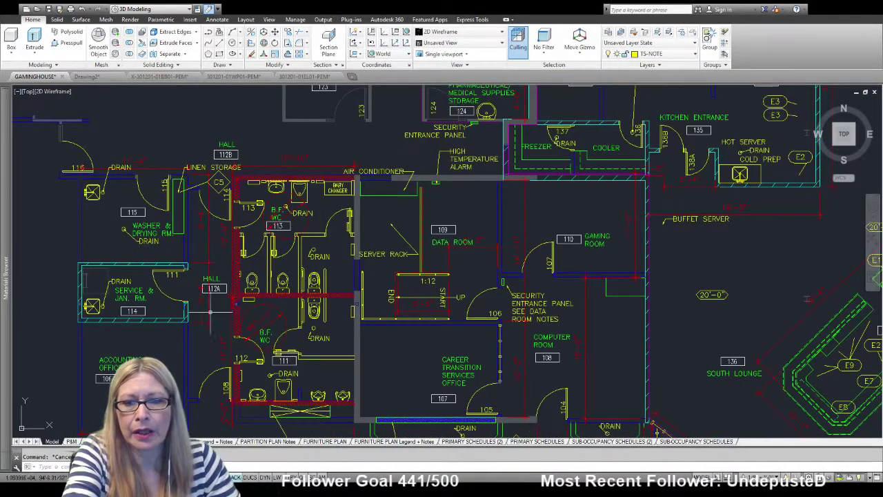
{"action": "left_click", "coordinate": [214, 266]}
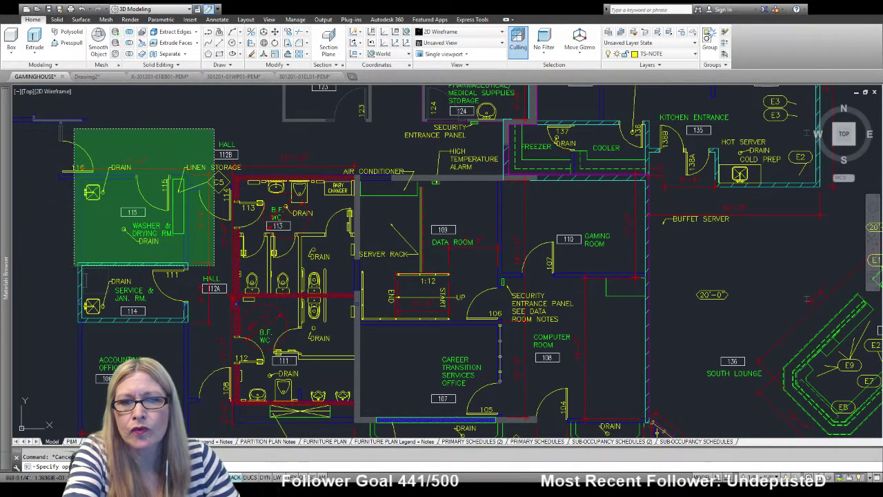
{"action": "left_click", "coordinate": [47, 105]}
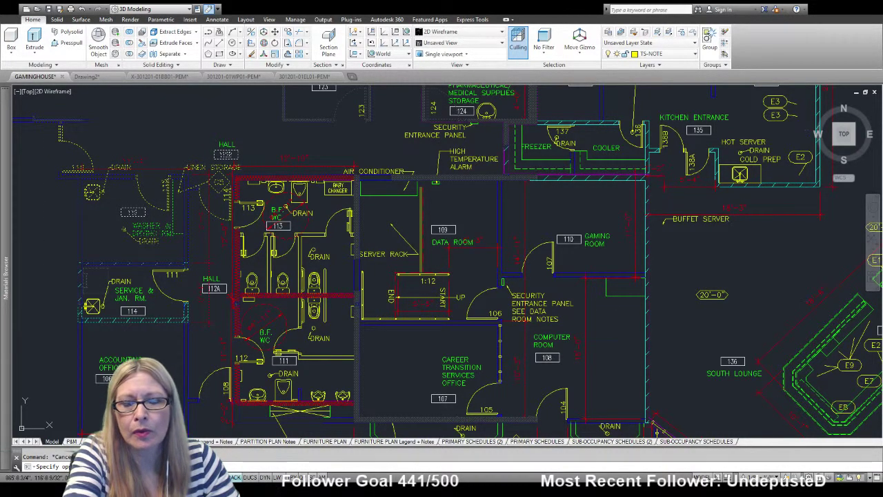
{"action": "key", "text": "Escape"}
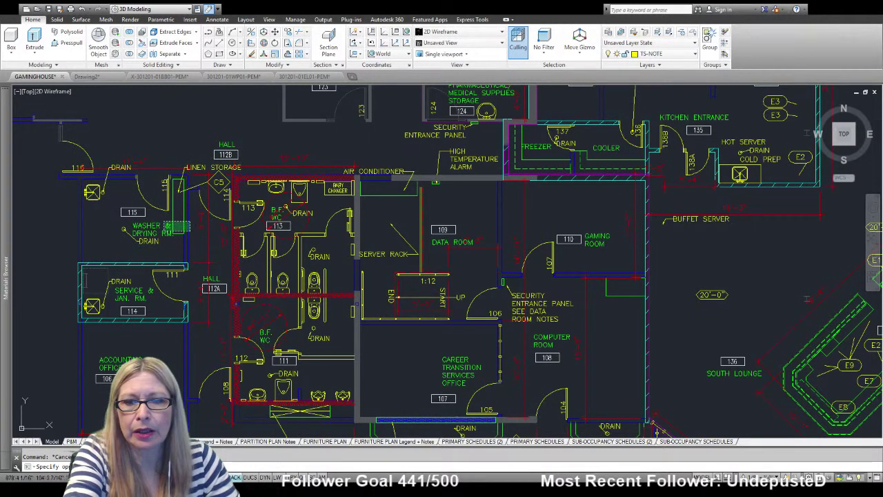
{"action": "left_click", "coordinate": [159, 226]}
{"action": "key", "text": "Delete"}
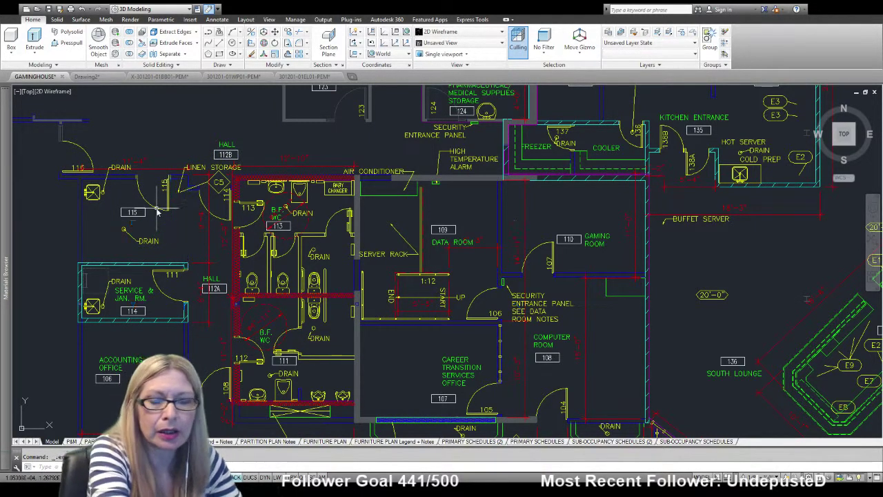
Delete the 115 room tag and the DRAIN note with its leader
{"action": "left_click", "coordinate": [157, 212]}
{"action": "key", "text": "Delete"}
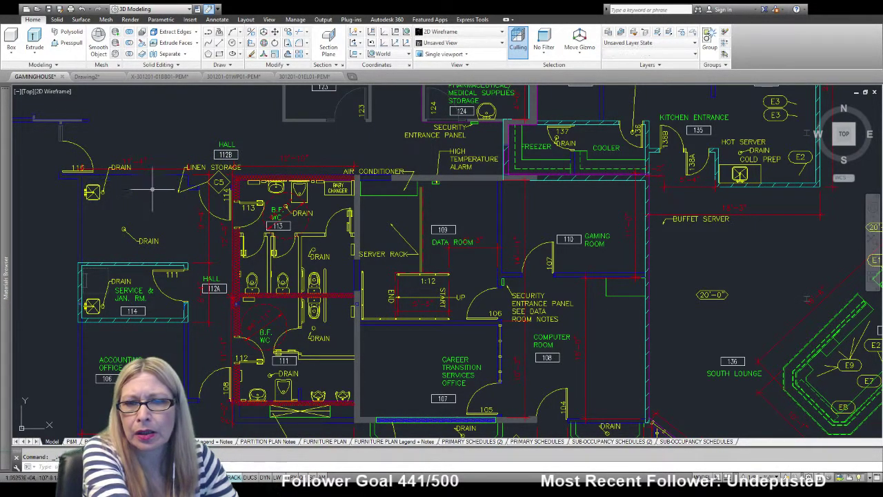
{"action": "left_click_drag", "start_coordinate": [162, 204], "coordinate": [66, 163]}
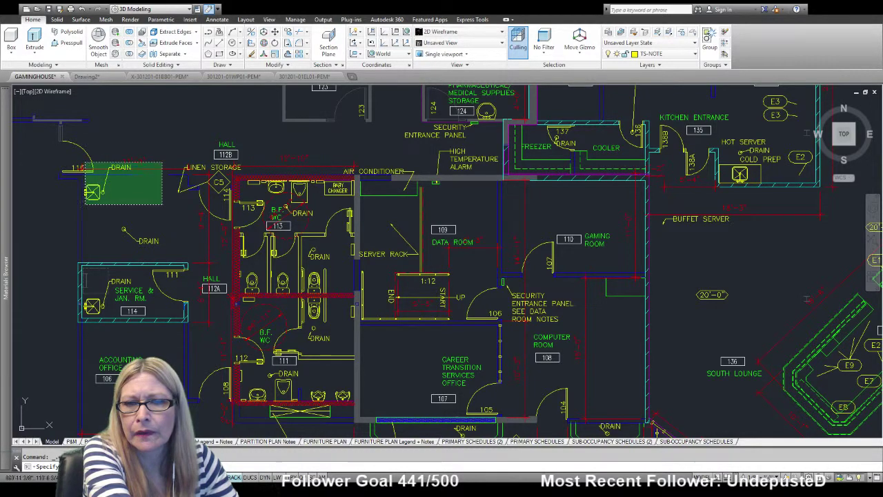
{"action": "left_click", "coordinate": [142, 197]}
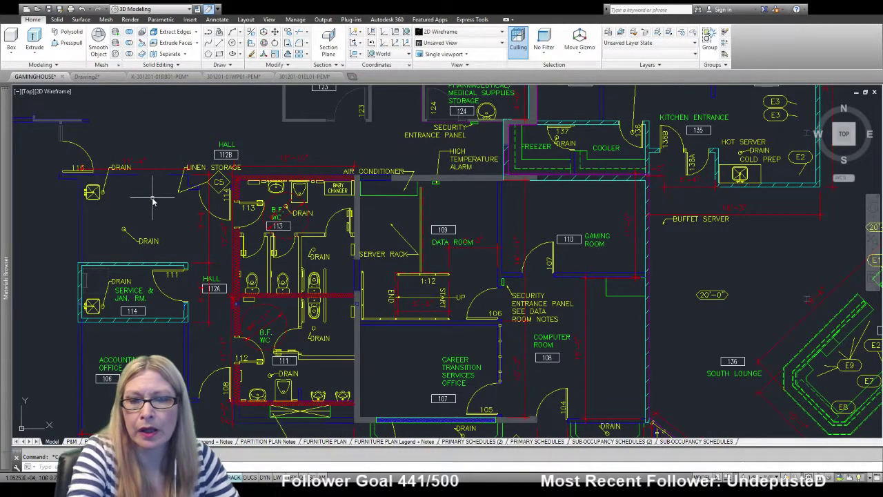
{"action": "key", "text": "Escape"}
{"action": "left_click", "coordinate": [134, 175]}
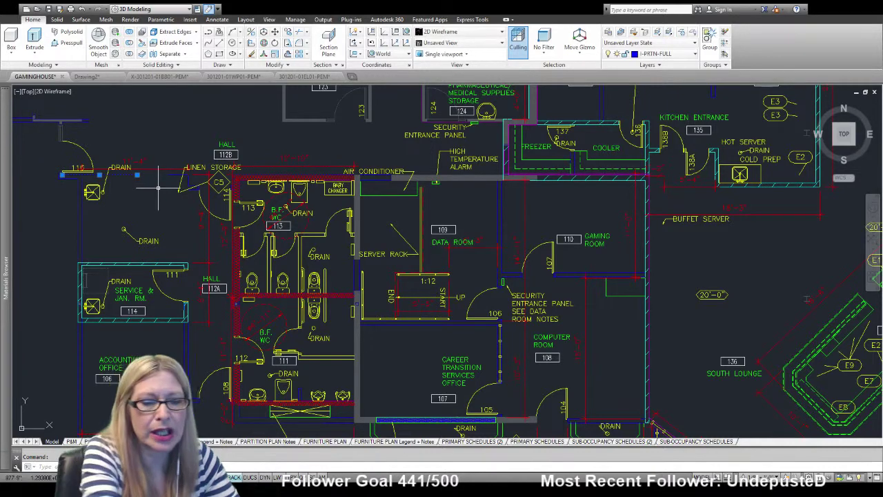
{"action": "key", "text": "Escape"}
{"action": "left_click", "coordinate": [128, 171]}
{"action": "key", "text": "Delete"}
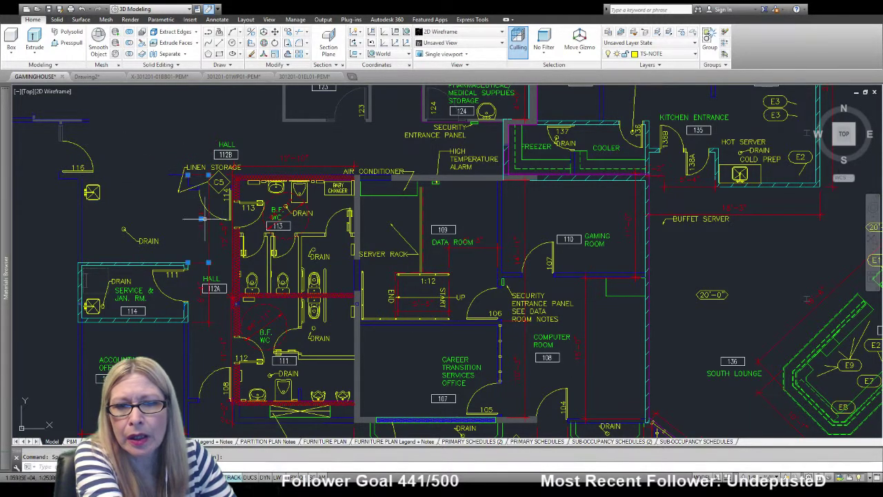
Delete the C5 tag near Linen Storage
{"action": "key", "text": "Escape"}
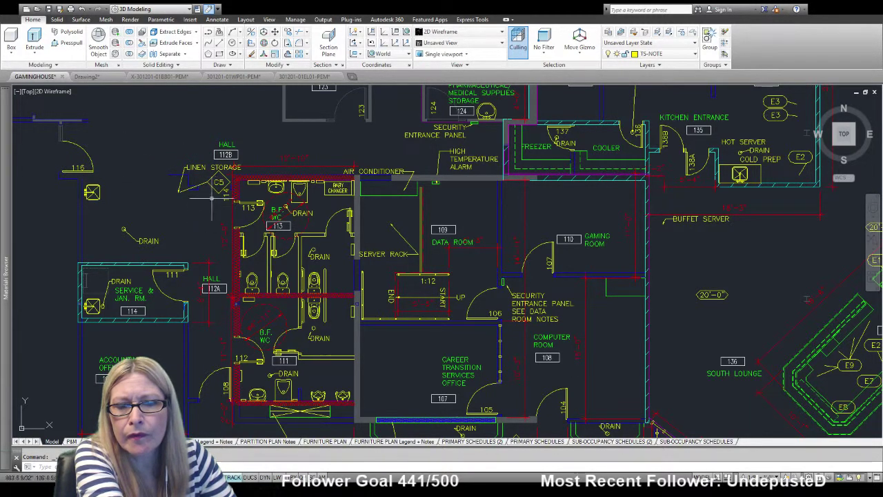
{"action": "left_click", "coordinate": [207, 186]}
{"action": "key", "text": "Delete"}
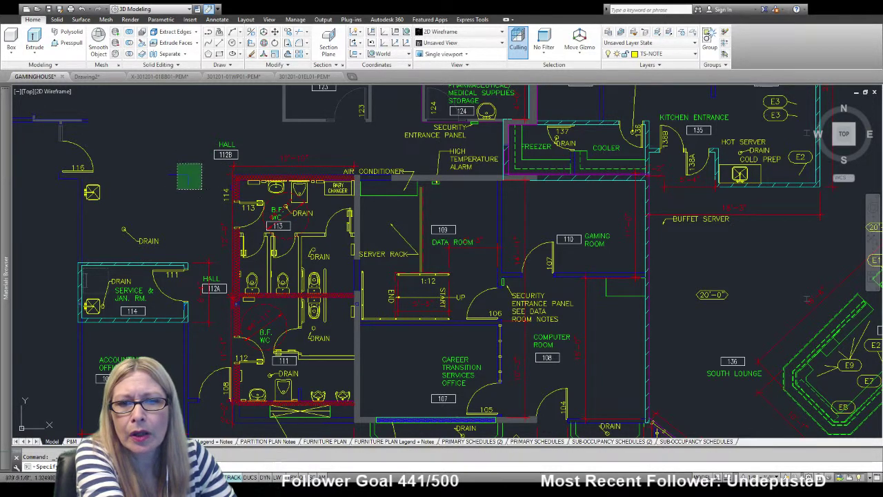
{"action": "scroll", "coordinate": [200, 181], "scroll_direction": "down", "scroll_amount": 2}
{"action": "middle_click_drag", "start_coordinate": [200, 180], "coordinate": [330, 80]}
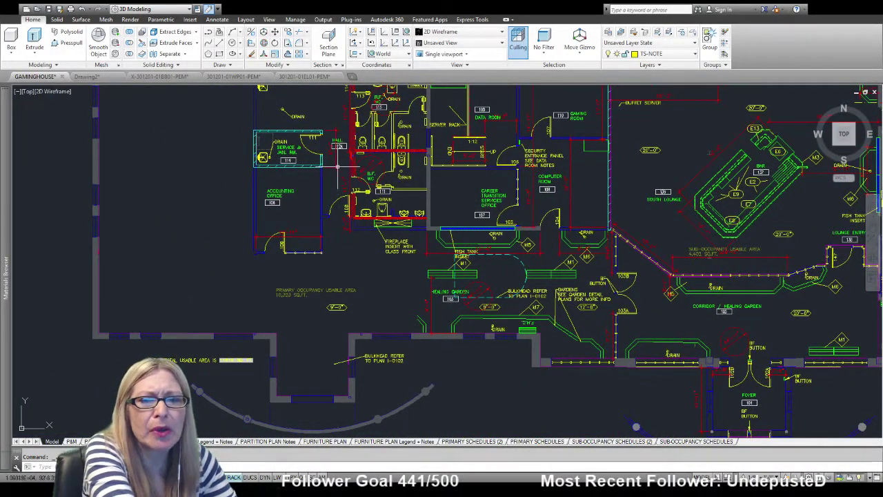
Select the objects by room 111 and the wall line of janitor room 114
{"action": "scroll", "coordinate": [335, 165], "scroll_direction": "up", "scroll_amount": 3}
{"action": "key", "text": "Escape"}
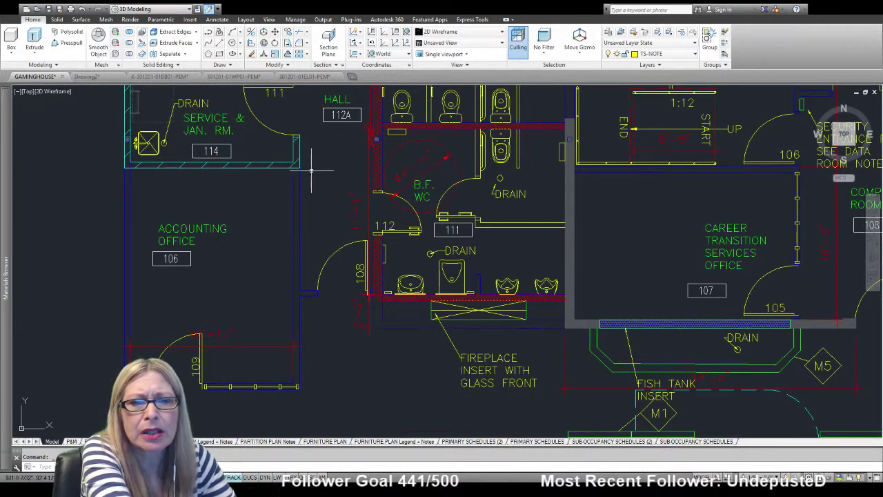
{"action": "left_click", "coordinate": [270, 128]}
{"action": "middle_click_drag", "start_coordinate": [270, 128], "coordinate": [302, 216]}
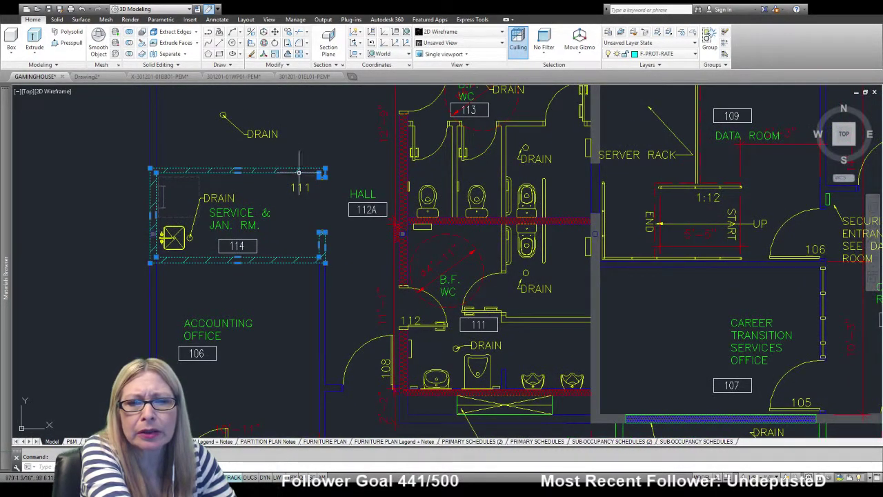
{"action": "left_click", "coordinate": [298, 172]}
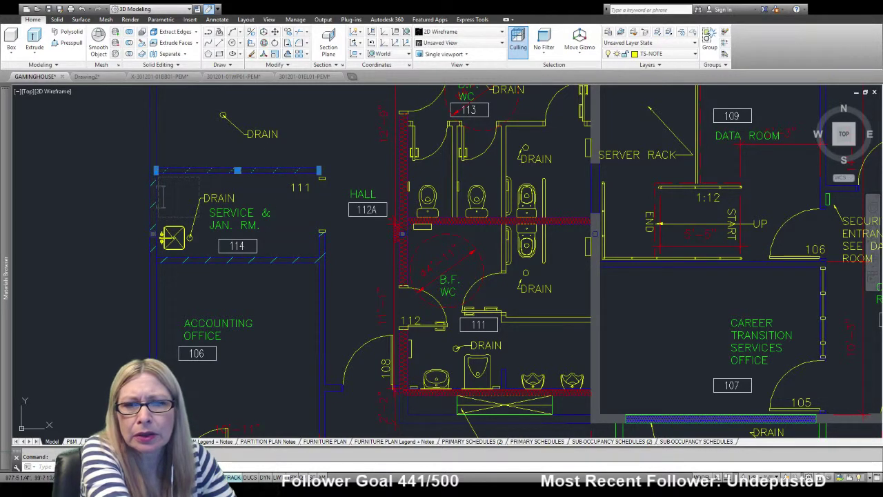
{"action": "scroll", "coordinate": [297, 187], "scroll_direction": "down", "scroll_amount": 7}
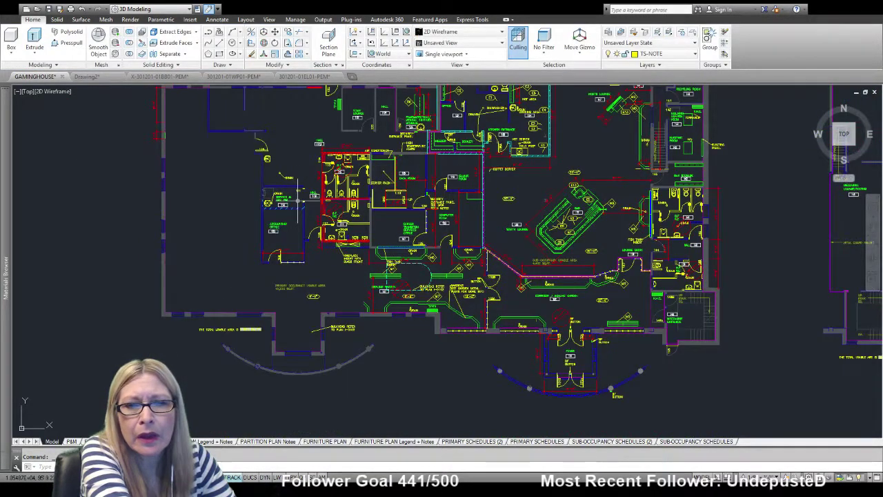
{"action": "scroll", "coordinate": [297, 197], "scroll_direction": "up", "scroll_amount": 5}
Pick the DRAIN note beside Service & Jan. Rm. 114, then zoom out over the plan
{"action": "left_click", "coordinate": [261, 128]}
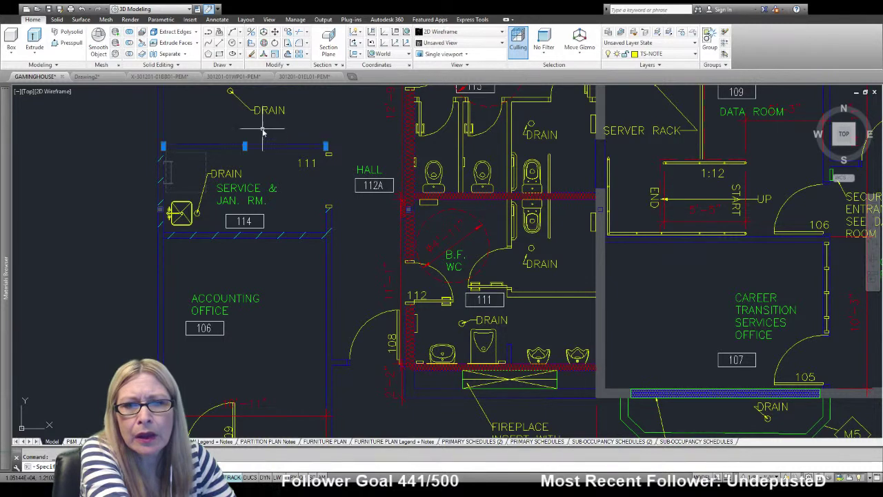
{"action": "left_click", "coordinate": [329, 140]}
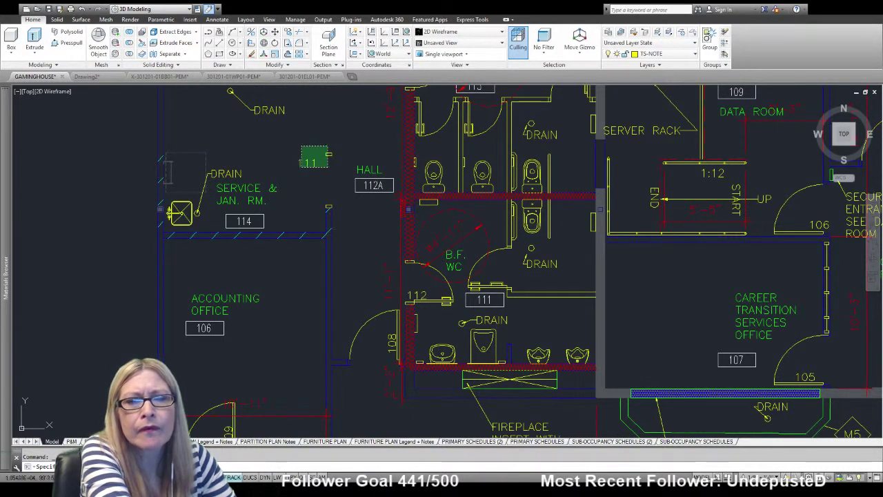
{"action": "key", "text": "Escape"}
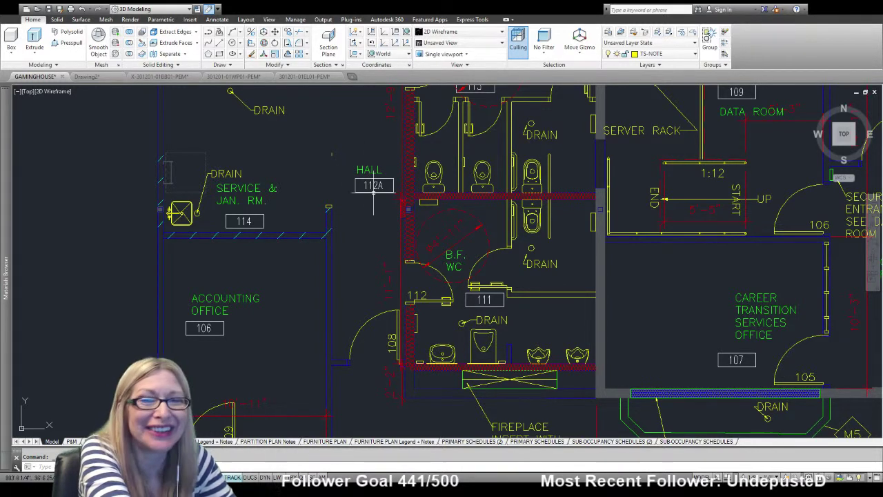
{"action": "left_click", "coordinate": [346, 152]}
{"action": "left_click", "coordinate": [313, 151]}
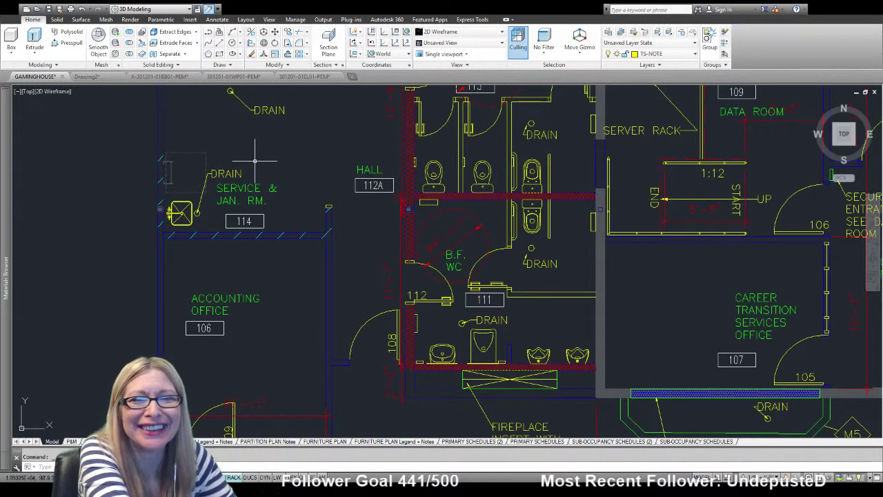
{"action": "left_click", "coordinate": [218, 173]}
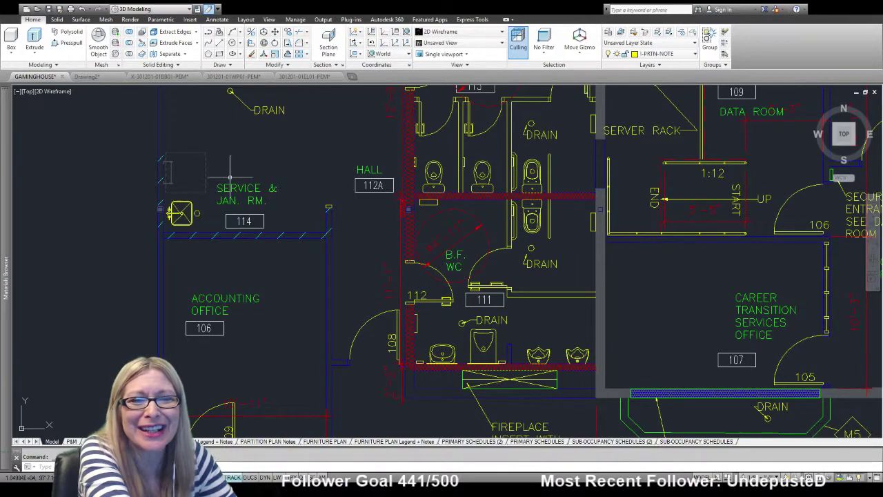
{"action": "middle_click_drag", "start_coordinate": [772, 211], "coordinate": [239, 226]}
{"action": "scroll", "coordinate": [240, 226], "scroll_direction": "down", "scroll_amount": 4}
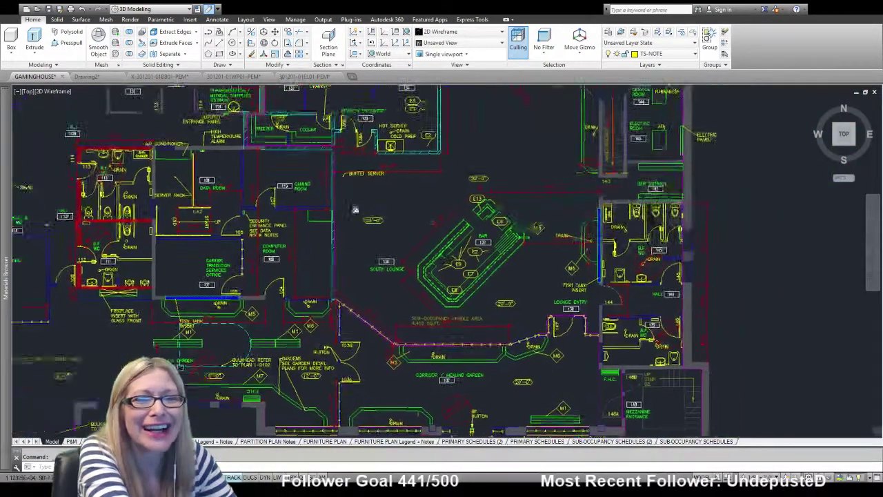
{"action": "mouse_move", "coordinate": [356, 210]}
{"action": "middle_mouse_down"}
{"action": "mouse_move", "coordinate": [295, 320]}
{"action": "mouse_move", "coordinate": [369, 329]}
{"action": "middle_mouse_up"}
{"action": "middle_click_drag", "start_coordinate": [377, 324], "coordinate": [456, 233]}
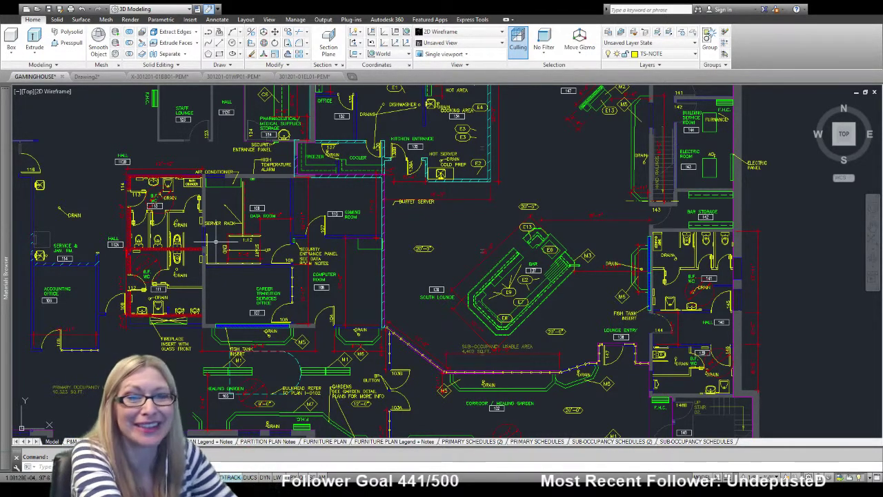
Show the PRIMARY SCHEDULES (2) layout, zoomed onto equipment rows E1–E15 and the MODEL# through REMARKS columns
{"action": "left_click", "coordinate": [478, 442]}
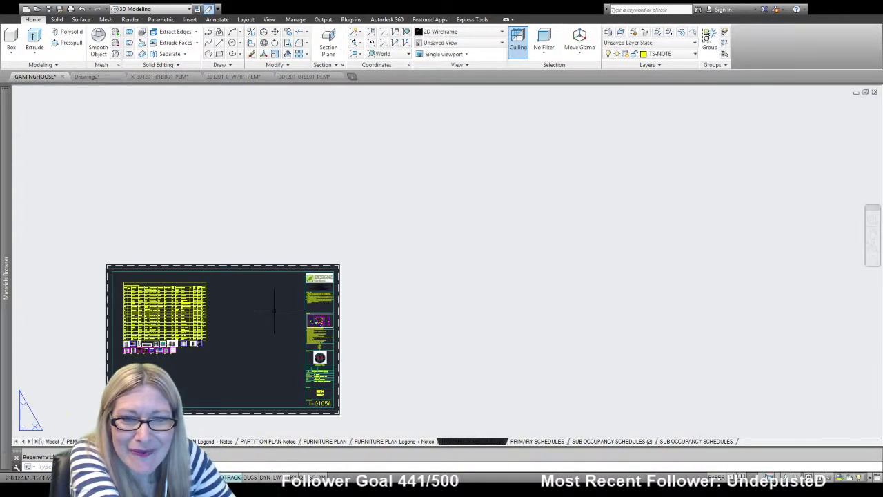
{"action": "middle_click_drag", "start_coordinate": [255, 315], "coordinate": [526, 336]}
{"action": "scroll", "coordinate": [420, 324], "scroll_direction": "up", "scroll_amount": 2}
{"action": "scroll", "coordinate": [424, 325], "scroll_direction": "up", "scroll_amount": 4}
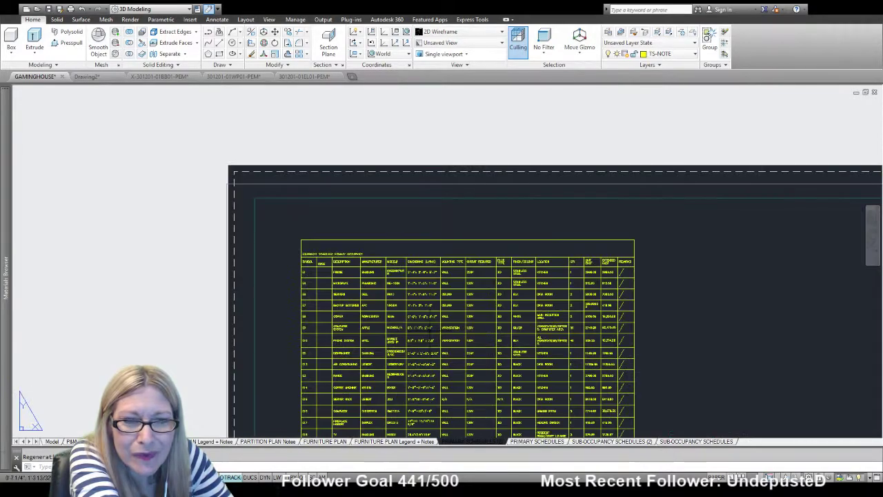
{"action": "scroll", "coordinate": [415, 358], "scroll_direction": "up", "scroll_amount": 4}
{"action": "mouse_move", "coordinate": [380, 255]}
{"action": "middle_mouse_down"}
{"action": "mouse_move", "coordinate": [370, 295]}
{"action": "mouse_move", "coordinate": [365, 227]}
{"action": "mouse_move", "coordinate": [338, 244]}
{"action": "middle_mouse_up"}
{"action": "mouse_move", "coordinate": [386, 149]}
{"action": "middle_mouse_down"}
{"action": "mouse_move", "coordinate": [252, 174]}
{"action": "mouse_move", "coordinate": [182, 160]}
{"action": "middle_mouse_up"}
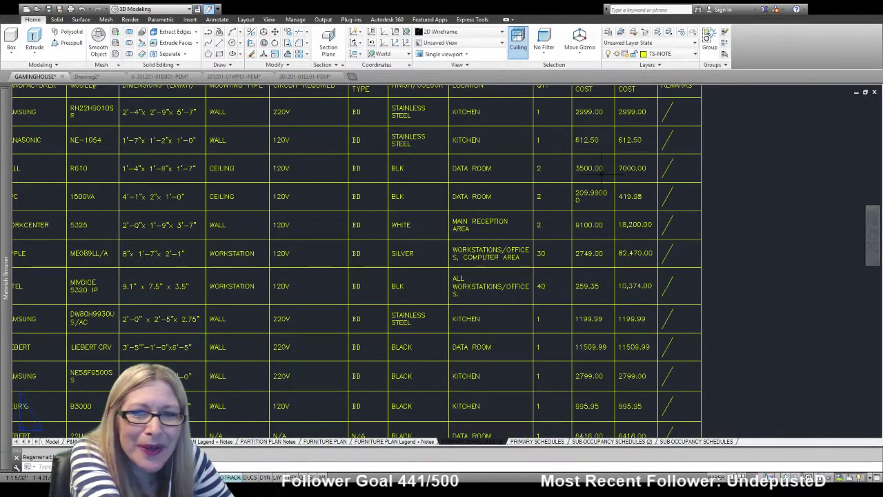
{"action": "scroll", "coordinate": [494, 193], "scroll_direction": "down", "scroll_amount": 2}
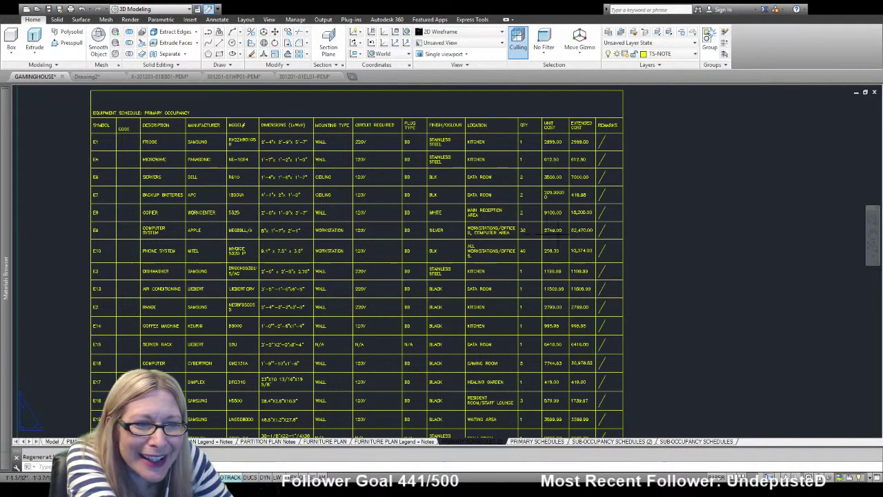
{"action": "scroll", "coordinate": [553, 233], "scroll_direction": "up", "scroll_amount": 3}
{"action": "scroll", "coordinate": [553, 235], "scroll_direction": "up", "scroll_amount": 2}
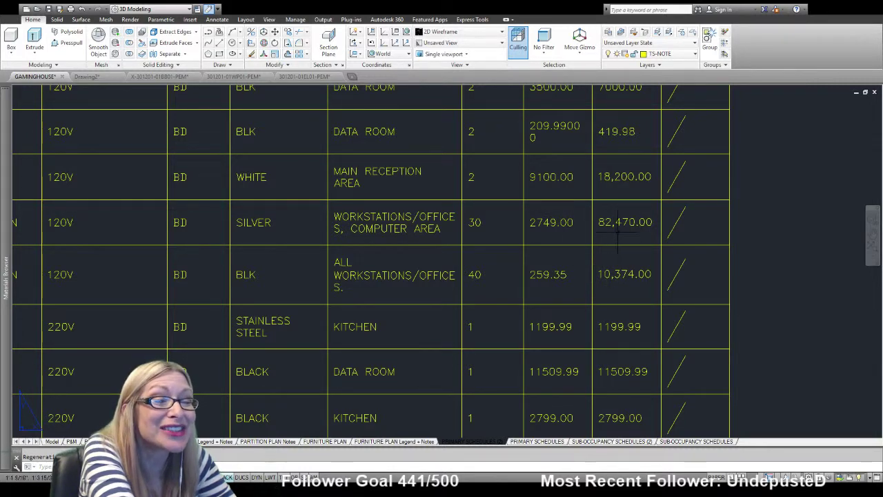
{"action": "scroll", "coordinate": [617, 223], "scroll_direction": "down", "scroll_amount": 2}
{"action": "scroll", "coordinate": [618, 224], "scroll_direction": "down", "scroll_amount": 2}
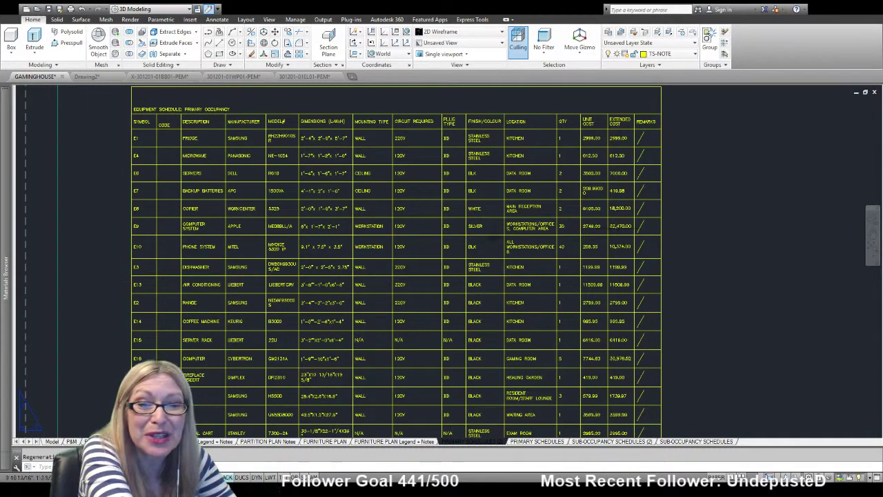
{"action": "scroll", "coordinate": [197, 273], "scroll_direction": "up", "scroll_amount": 2}
{"action": "scroll", "coordinate": [194, 234], "scroll_direction": "up", "scroll_amount": 2}
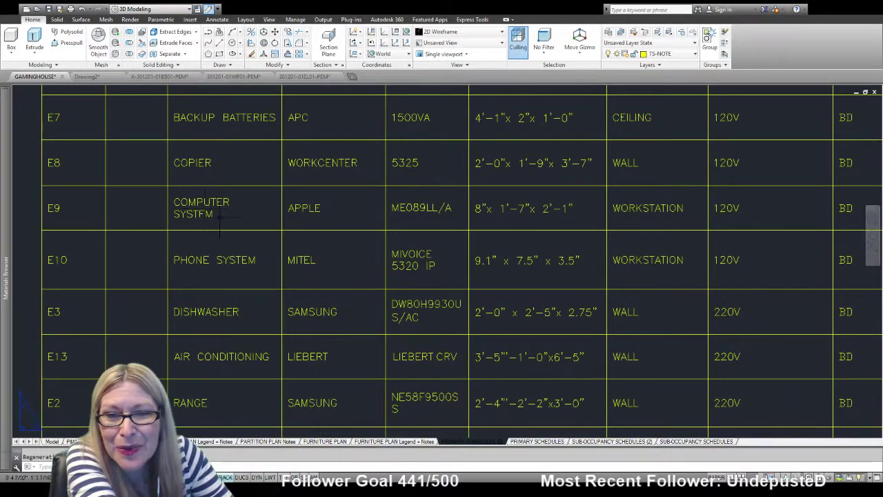
{"action": "scroll", "coordinate": [182, 181], "scroll_direction": "up", "scroll_amount": 1}
{"action": "mouse_move", "coordinate": [181, 181]}
{"action": "middle_mouse_down"}
{"action": "mouse_move", "coordinate": [122, 158]}
{"action": "mouse_move", "coordinate": [105, 165]}
{"action": "middle_mouse_up"}
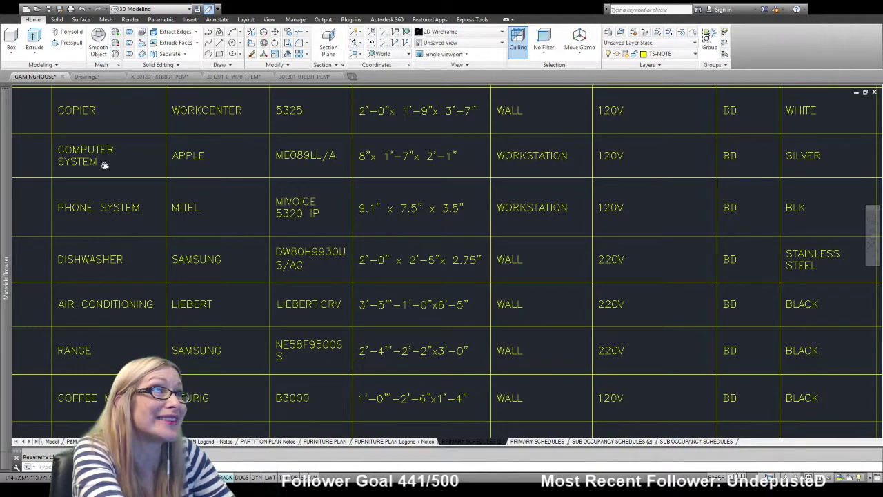
{"action": "middle_click_drag", "start_coordinate": [105, 165], "coordinate": [228, 149]}
{"action": "scroll", "coordinate": [237, 181], "scroll_direction": "down", "scroll_amount": 2}
{"action": "middle_click_drag", "start_coordinate": [245, 235], "coordinate": [245, 121]}
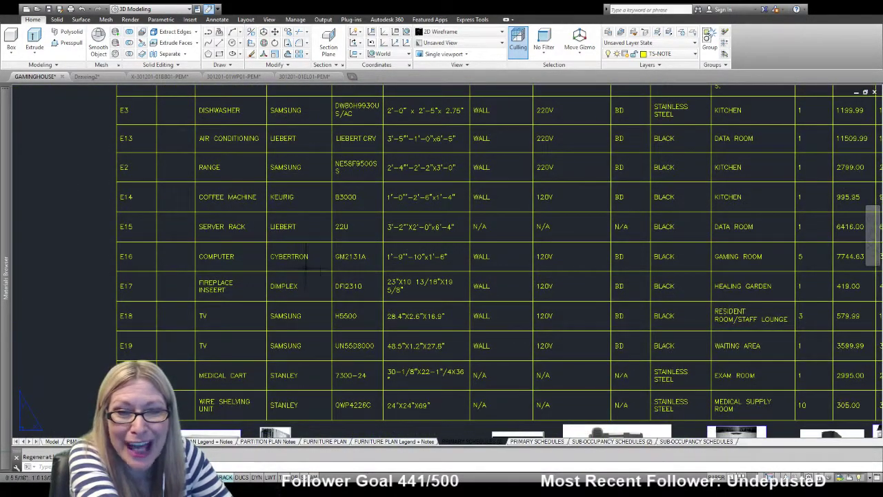
{"action": "middle_click_drag", "start_coordinate": [319, 256], "coordinate": [109, 263]}
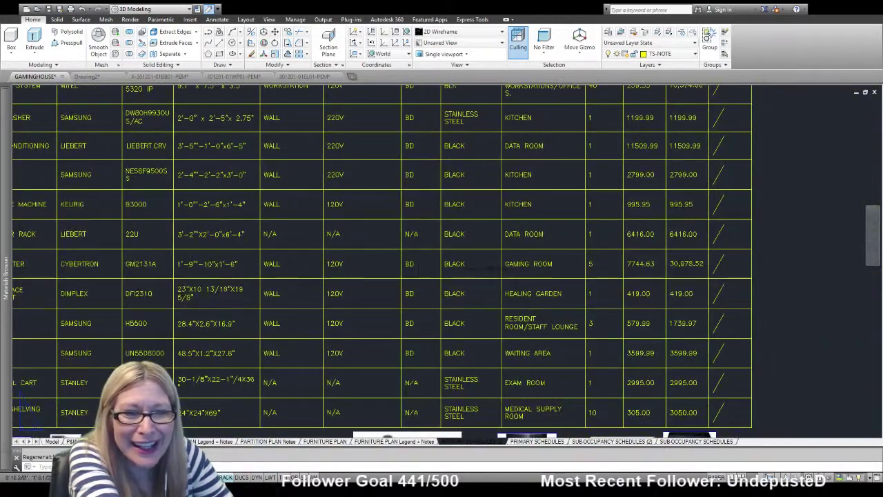
{"action": "middle_click_drag", "start_coordinate": [646, 269], "coordinate": [483, 235]}
{"action": "scroll", "coordinate": [486, 246], "scroll_direction": "up", "scroll_amount": 5}
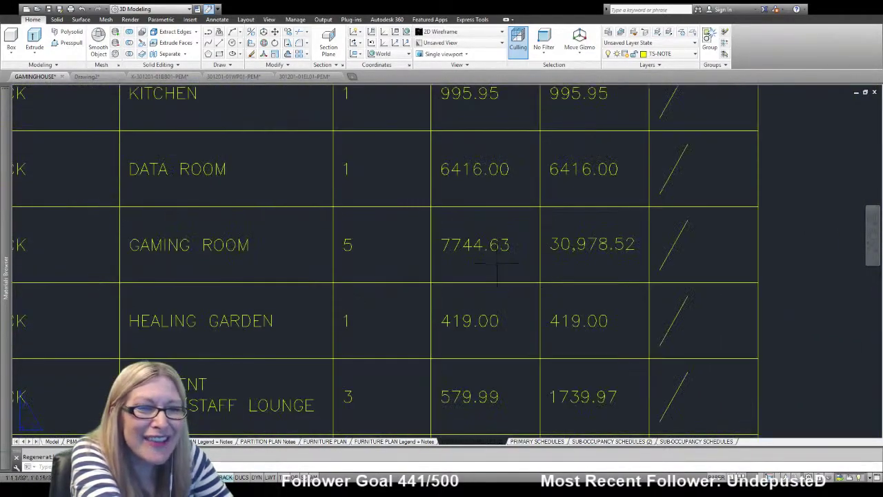
{"action": "scroll", "coordinate": [485, 247], "scroll_direction": "up", "scroll_amount": 1}
{"action": "scroll", "coordinate": [485, 246], "scroll_direction": "up", "scroll_amount": 2}
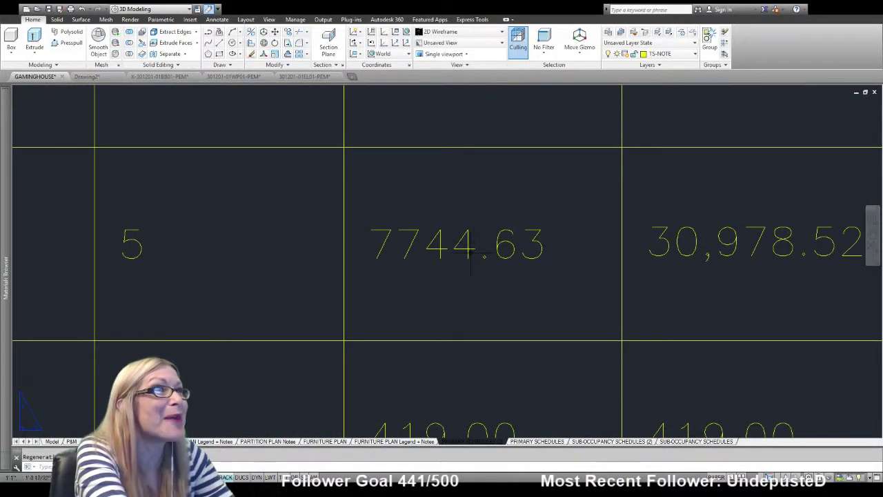
{"action": "scroll", "coordinate": [470, 253], "scroll_direction": "down", "scroll_amount": 2}
{"action": "middle_click_drag", "start_coordinate": [445, 256], "coordinate": [394, 256]}
{"action": "middle_click_drag", "start_coordinate": [545, 255], "coordinate": [396, 255]}
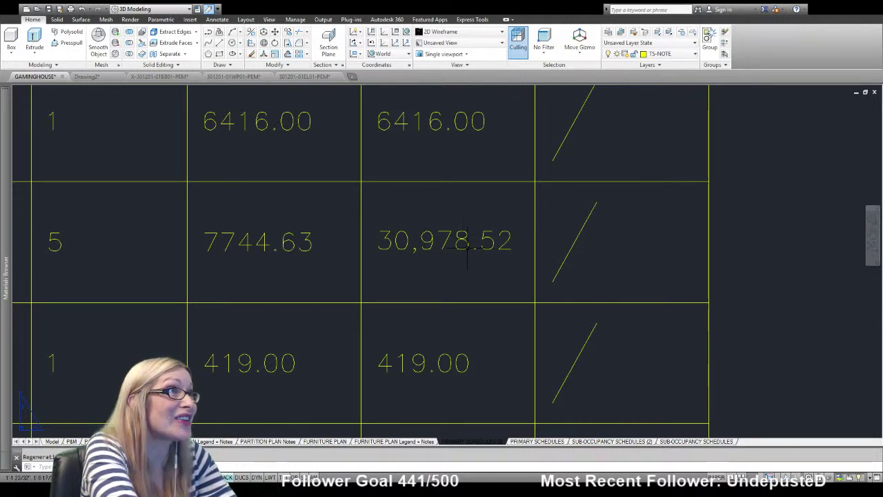
{"action": "scroll", "coordinate": [467, 252], "scroll_direction": "down", "scroll_amount": 2}
{"action": "scroll", "coordinate": [458, 238], "scroll_direction": "down", "scroll_amount": 2}
{"action": "middle_click_drag", "start_coordinate": [338, 243], "coordinate": [551, 232]}
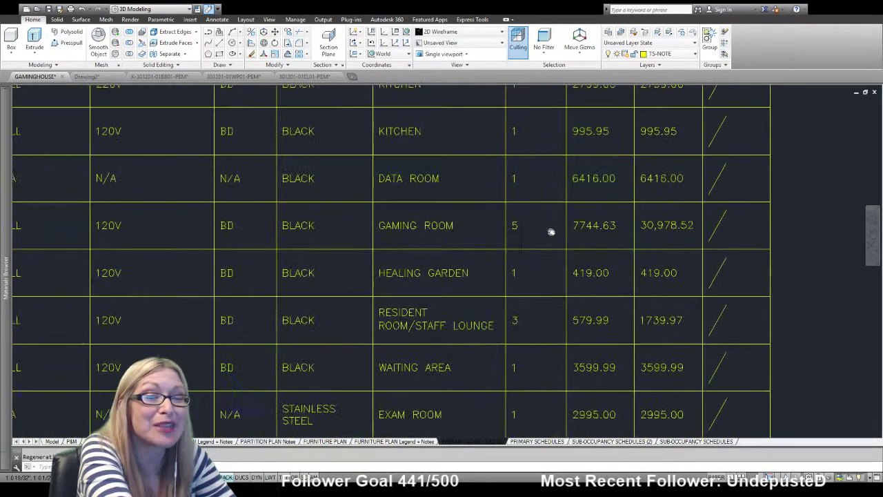
{"action": "scroll", "coordinate": [517, 229], "scroll_direction": "up", "scroll_amount": 3}
{"action": "scroll", "coordinate": [514, 203], "scroll_direction": "up", "scroll_amount": 2}
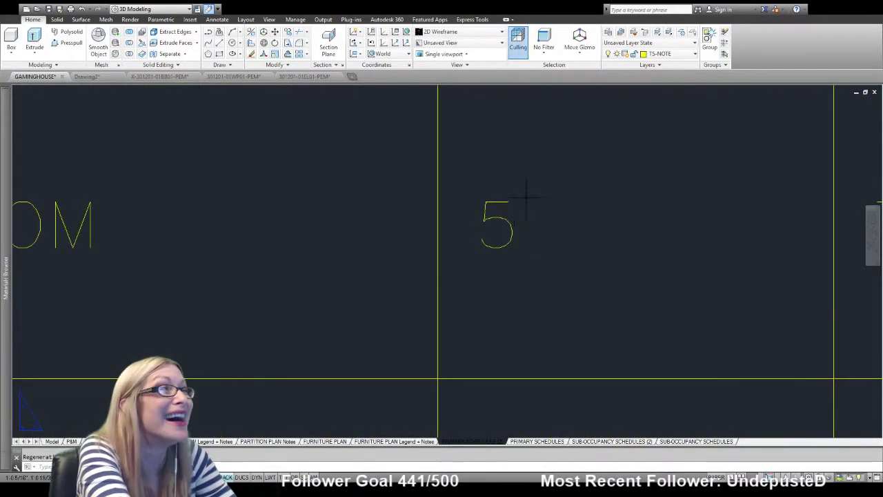
{"action": "scroll", "coordinate": [519, 199], "scroll_direction": "down", "scroll_amount": 1}
{"action": "scroll", "coordinate": [516, 212], "scroll_direction": "down", "scroll_amount": 2}
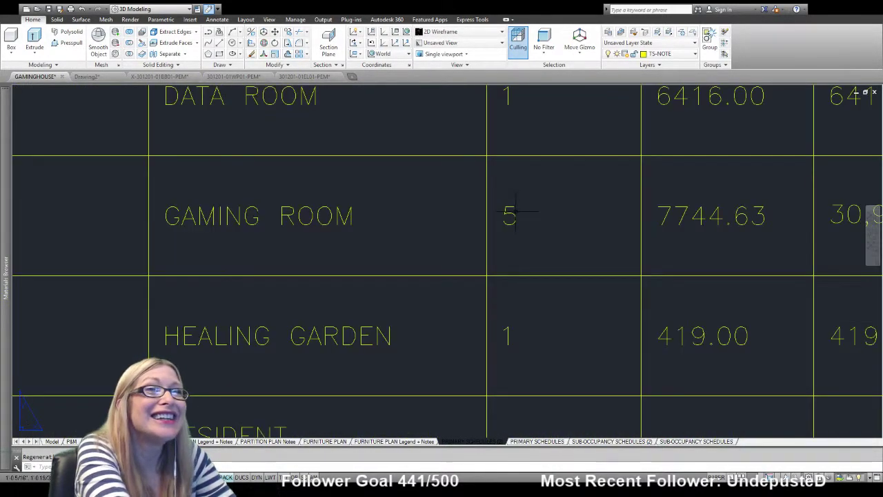
{"action": "scroll", "coordinate": [514, 214], "scroll_direction": "down", "scroll_amount": 2}
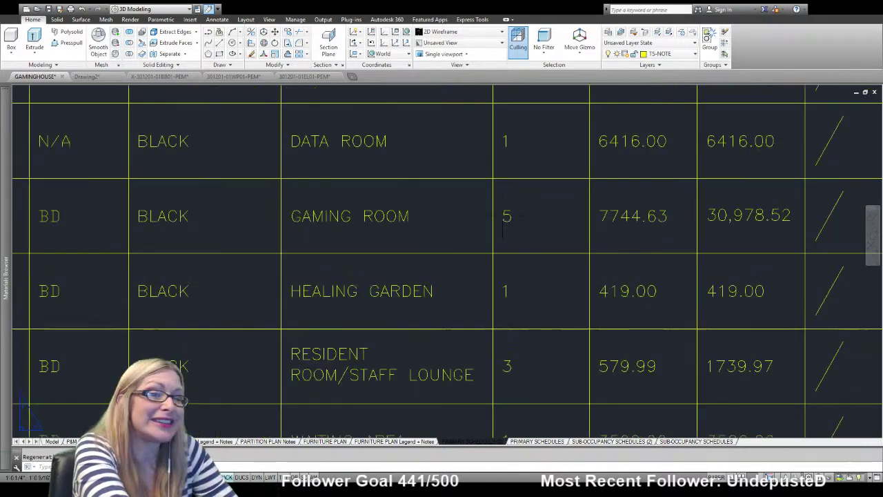
{"action": "scroll", "coordinate": [511, 216], "scroll_direction": "down", "scroll_amount": 2}
{"action": "scroll", "coordinate": [469, 325], "scroll_direction": "up", "scroll_amount": 1}
{"action": "scroll", "coordinate": [468, 326], "scroll_direction": "up", "scroll_amount": 1}
{"action": "scroll", "coordinate": [468, 326], "scroll_direction": "down", "scroll_amount": 2}
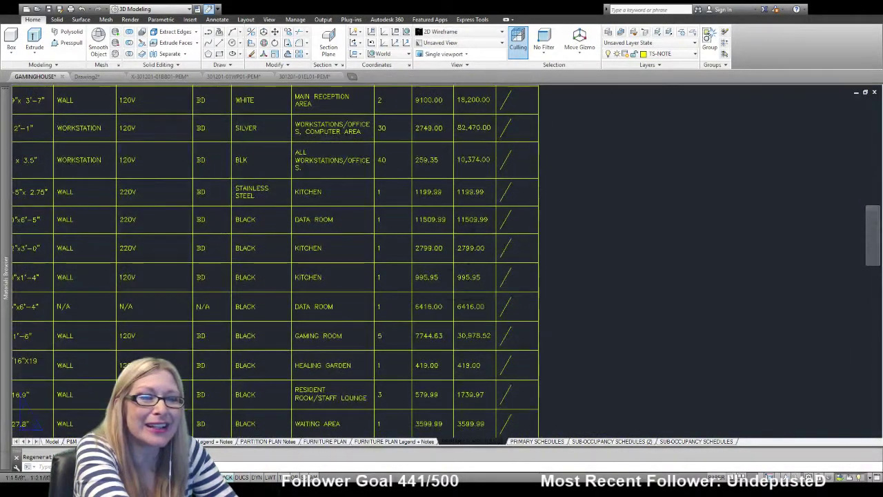
{"action": "scroll", "coordinate": [472, 262], "scroll_direction": "down", "scroll_amount": 1}
{"action": "scroll", "coordinate": [470, 130], "scroll_direction": "up", "scroll_amount": 3}
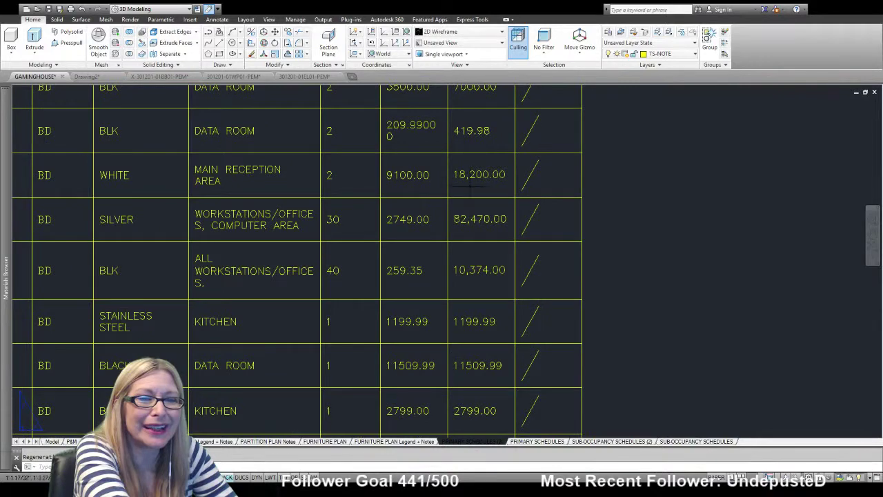
{"action": "scroll", "coordinate": [469, 219], "scroll_direction": "up", "scroll_amount": 2}
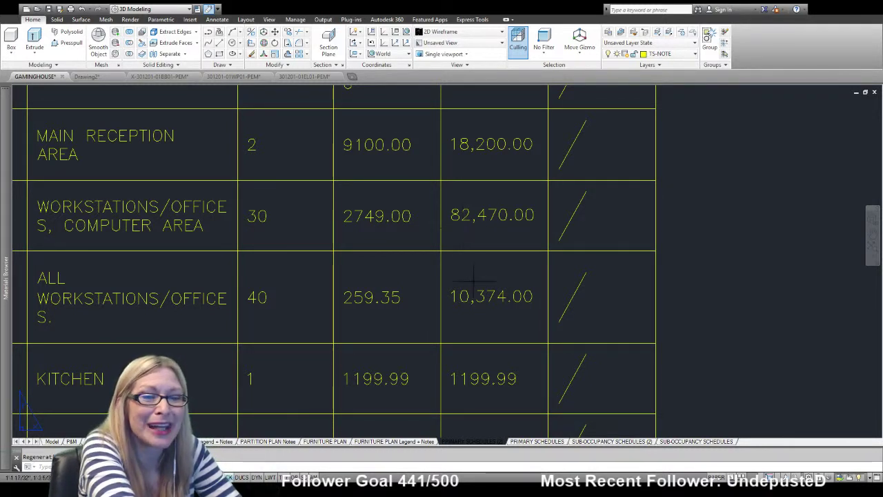
{"action": "middle_click_drag", "start_coordinate": [474, 290], "coordinate": [574, 196]}
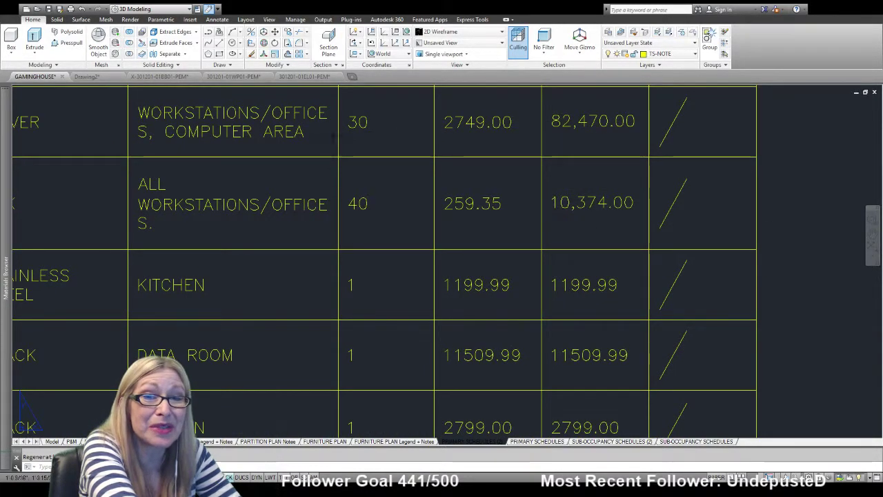
{"action": "scroll", "coordinate": [596, 227], "scroll_direction": "down", "scroll_amount": 3}
{"action": "middle_click_drag", "start_coordinate": [555, 327], "coordinate": [597, 183]}
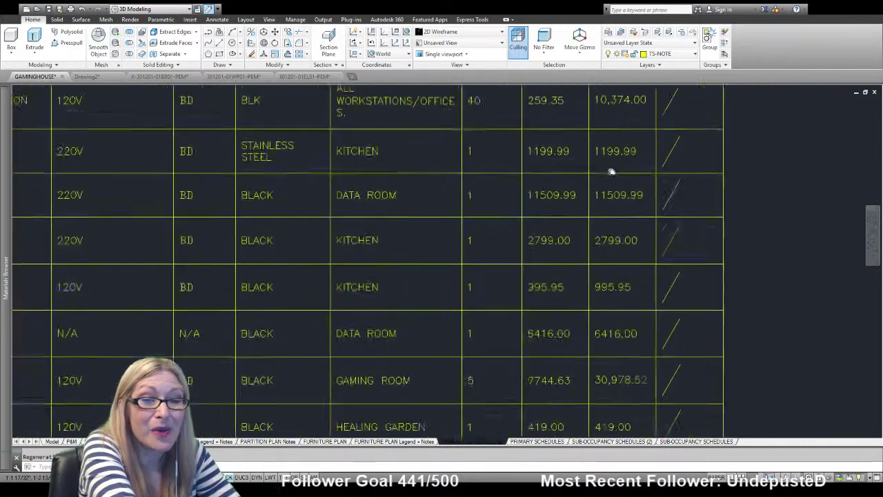
{"action": "middle_click_drag", "start_coordinate": [273, 181], "coordinate": [599, 146]}
{"action": "middle_click_drag", "start_coordinate": [212, 181], "coordinate": [621, 175]}
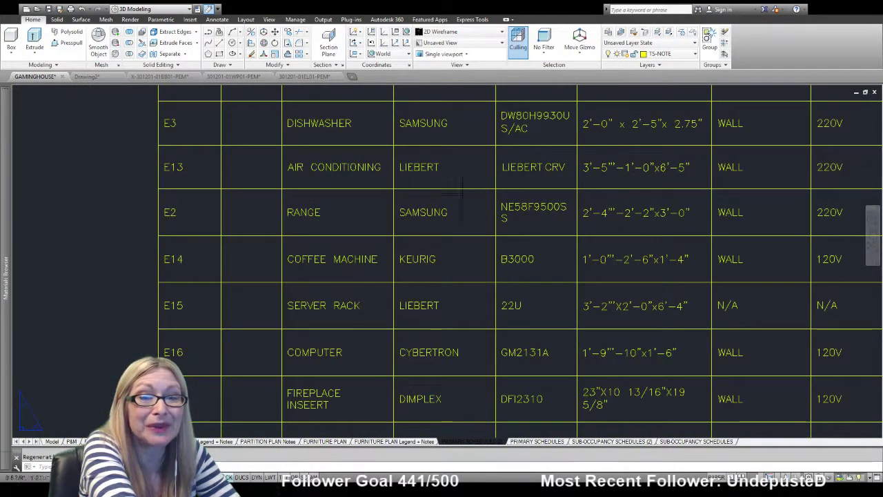
{"action": "middle_click_drag", "start_coordinate": [348, 167], "coordinate": [27, 131]}
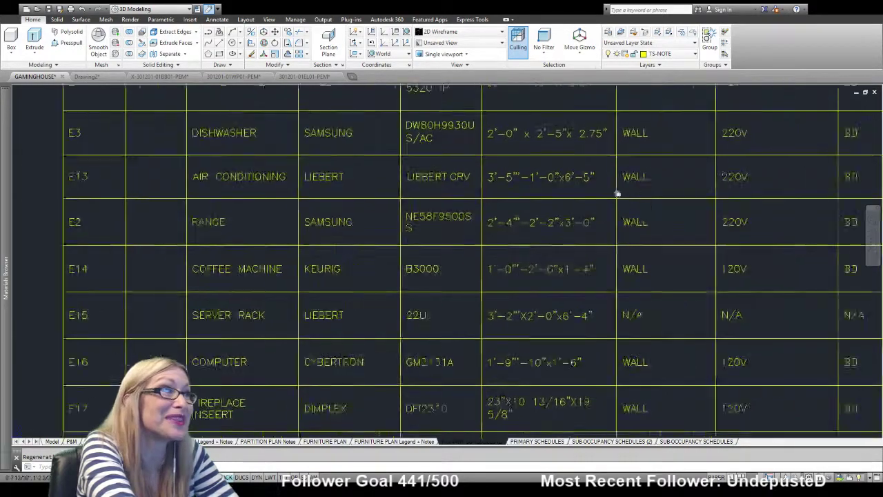
{"action": "mouse_move", "coordinate": [601, 169]}
{"action": "middle_mouse_down"}
{"action": "mouse_move", "coordinate": [394, 122]}
{"action": "mouse_move", "coordinate": [511, 55]}
{"action": "middle_mouse_up"}
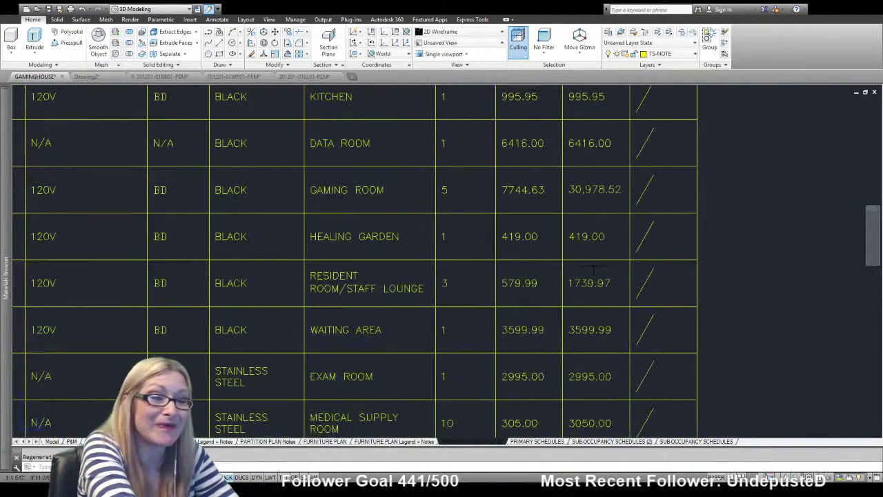
{"action": "scroll", "coordinate": [579, 207], "scroll_direction": "down", "scroll_amount": 3}
{"action": "mouse_move", "coordinate": [582, 308]}
{"action": "middle_mouse_down"}
{"action": "mouse_move", "coordinate": [678, 256]}
{"action": "mouse_move", "coordinate": [755, 271]}
{"action": "middle_mouse_up"}
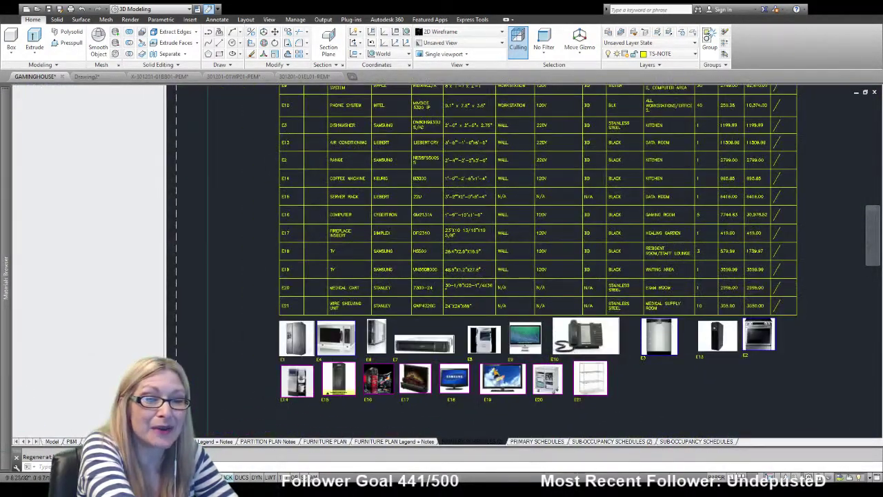
{"action": "scroll", "coordinate": [499, 340], "scroll_direction": "up", "scroll_amount": 6}
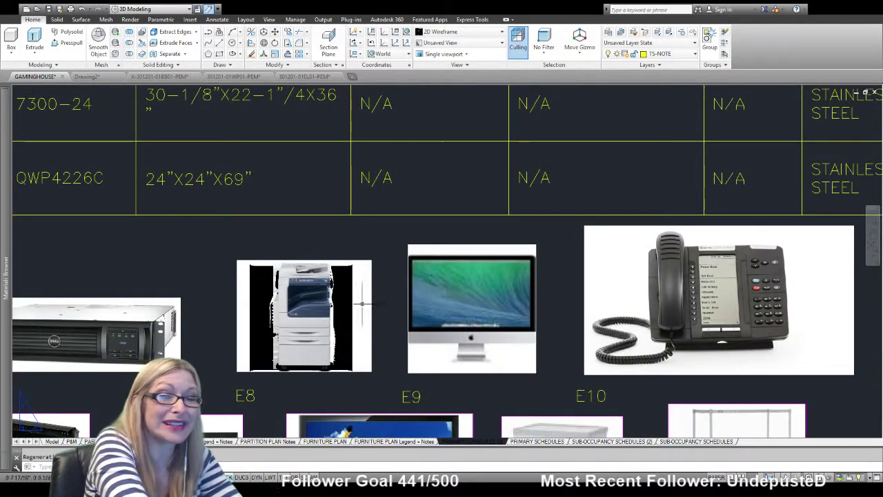
{"action": "middle_click_drag", "start_coordinate": [464, 298], "coordinate": [345, 114]}
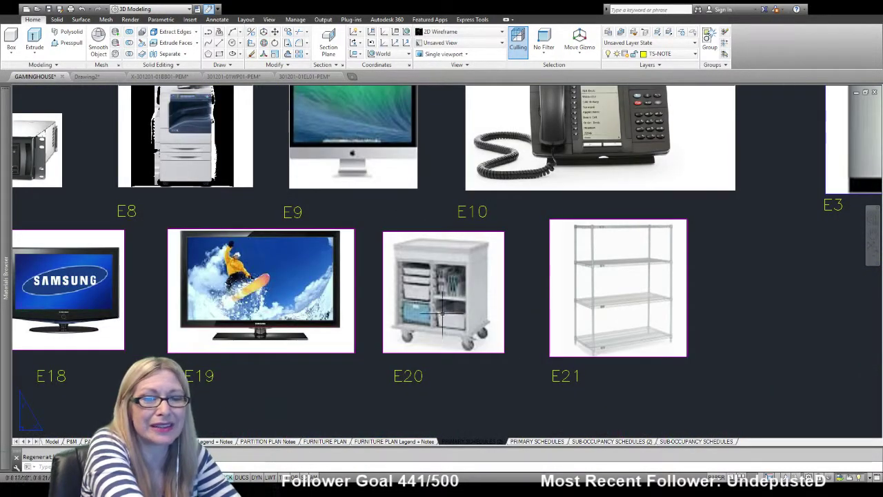
{"action": "middle_click_drag", "start_coordinate": [616, 260], "coordinate": [324, 371]}
{"action": "mouse_move", "coordinate": [621, 242]}
{"action": "middle_mouse_down"}
{"action": "mouse_move", "coordinate": [317, 270]}
{"action": "mouse_move", "coordinate": [812, 256]}
{"action": "middle_mouse_up"}
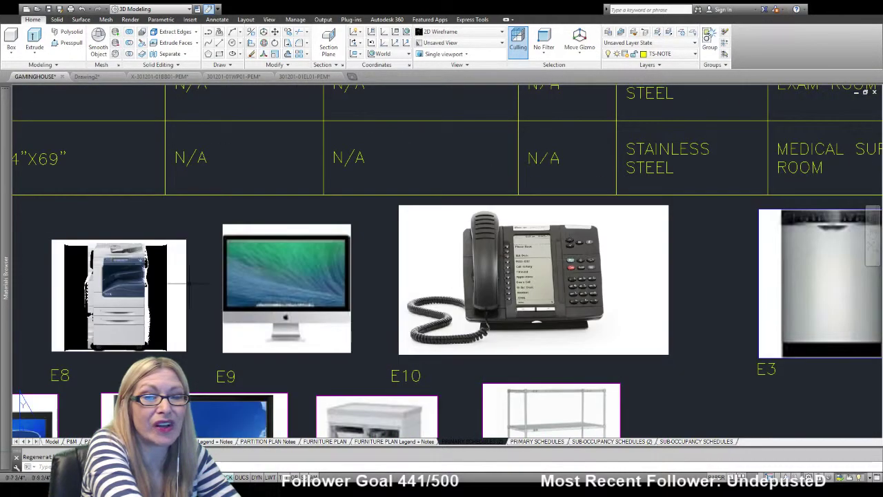
{"action": "middle_click_drag", "start_coordinate": [12, 381], "coordinate": [556, 215]}
{"action": "middle_click_drag", "start_coordinate": [152, 228], "coordinate": [437, 216]}
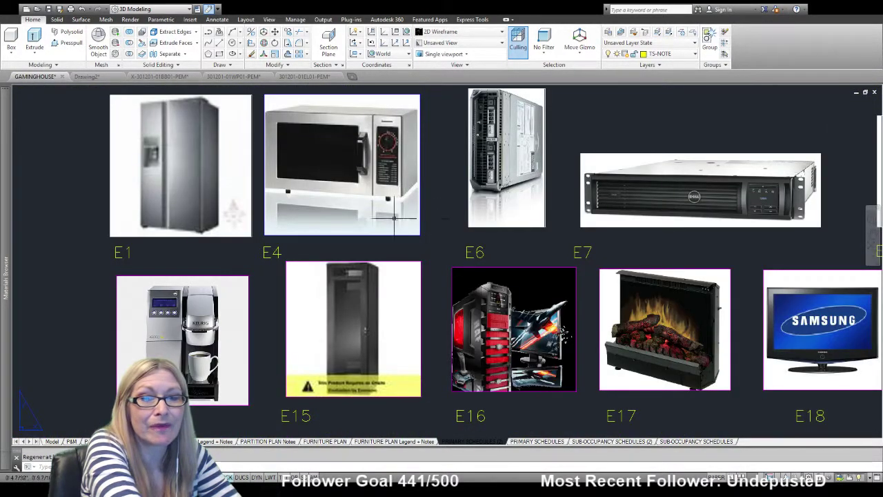
{"action": "middle_click_drag", "start_coordinate": [390, 242], "coordinate": [367, 145]}
{"action": "scroll", "coordinate": [469, 206], "scroll_direction": "up", "scroll_amount": 3}
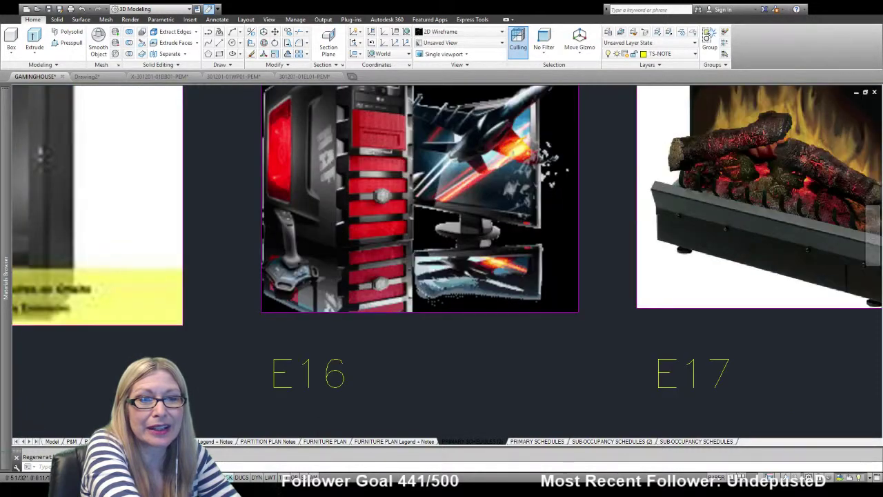
{"action": "scroll", "coordinate": [474, 276], "scroll_direction": "up", "scroll_amount": 3}
{"action": "scroll", "coordinate": [474, 276], "scroll_direction": "down", "scroll_amount": 3}
{"action": "scroll", "coordinate": [473, 276], "scroll_direction": "down", "scroll_amount": 1}
{"action": "scroll", "coordinate": [509, 326], "scroll_direction": "down", "scroll_amount": 2}
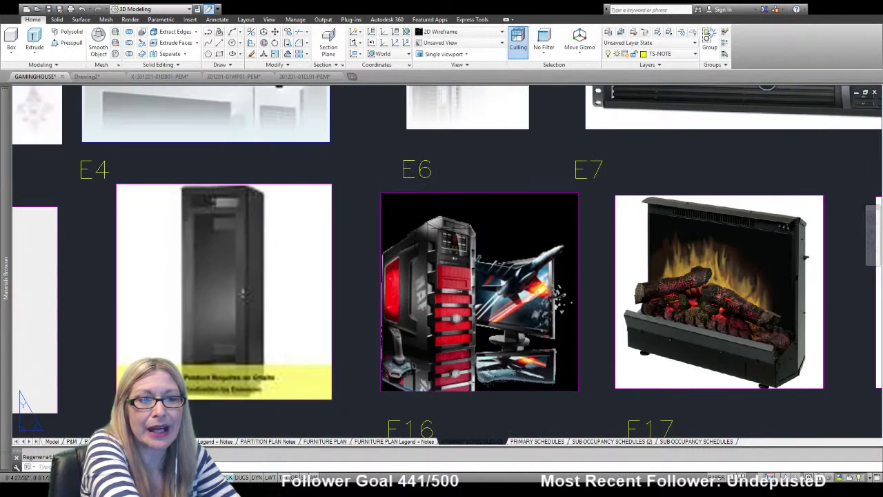
{"action": "scroll", "coordinate": [468, 172], "scroll_direction": "down", "scroll_amount": 2}
{"action": "scroll", "coordinate": [473, 217], "scroll_direction": "down", "scroll_amount": 3}
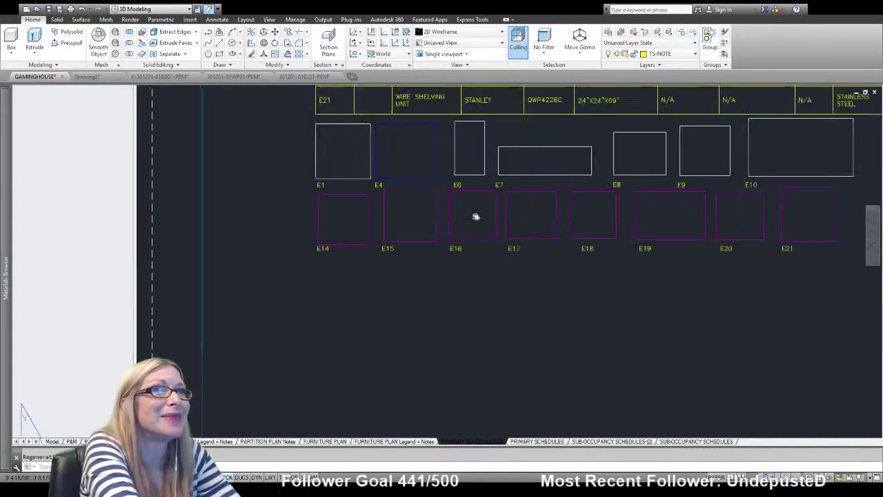
{"action": "scroll", "coordinate": [473, 217], "scroll_direction": "up", "scroll_amount": 2}
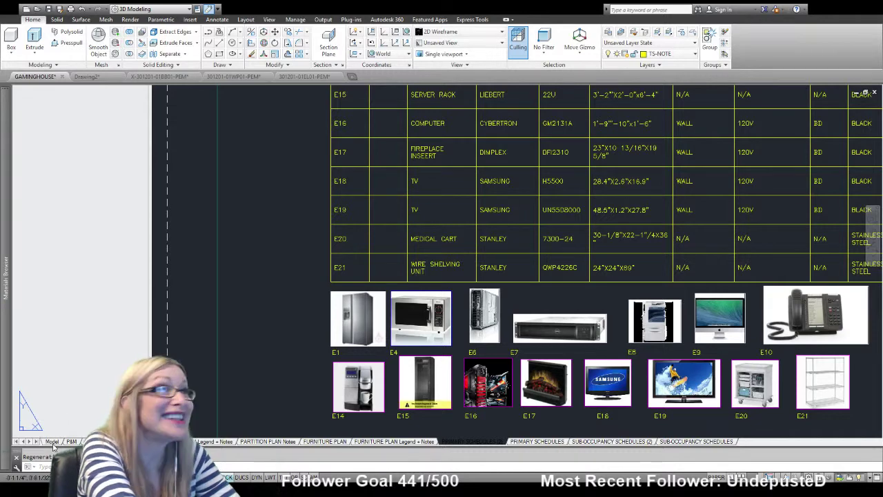
Back in Model space, window-delete the angled bar counter with its E2, E6, E8 and E13 tags
{"action": "left_click", "coordinate": [52, 441]}
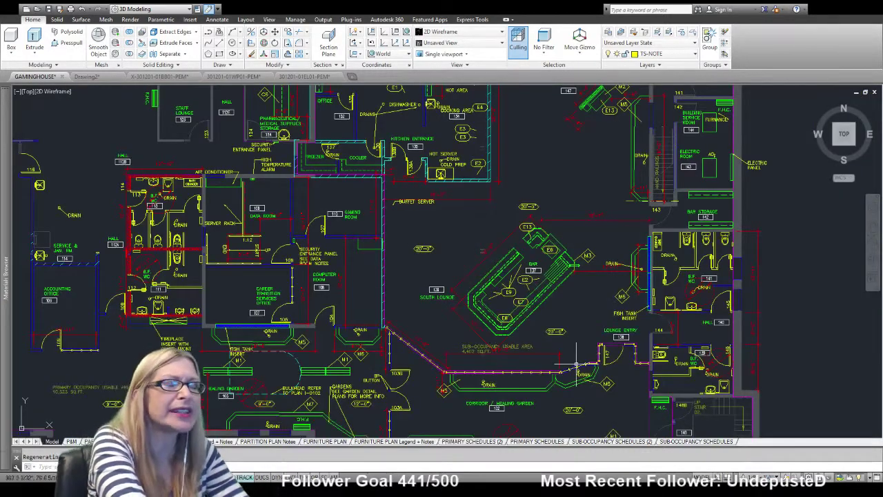
{"action": "middle_click_drag", "start_coordinate": [598, 272], "coordinate": [570, 302]}
{"action": "left_click", "coordinate": [570, 306]}
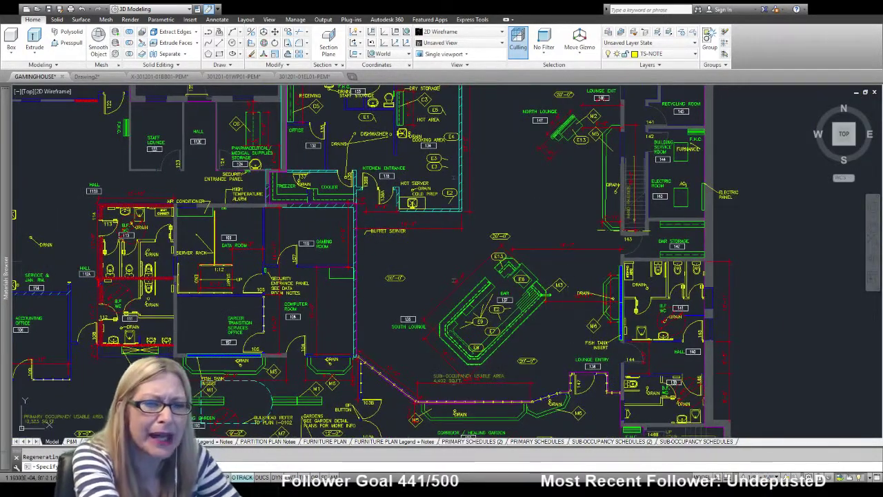
{"action": "left_click", "coordinate": [537, 220]}
{"action": "key", "text": "Delete"}
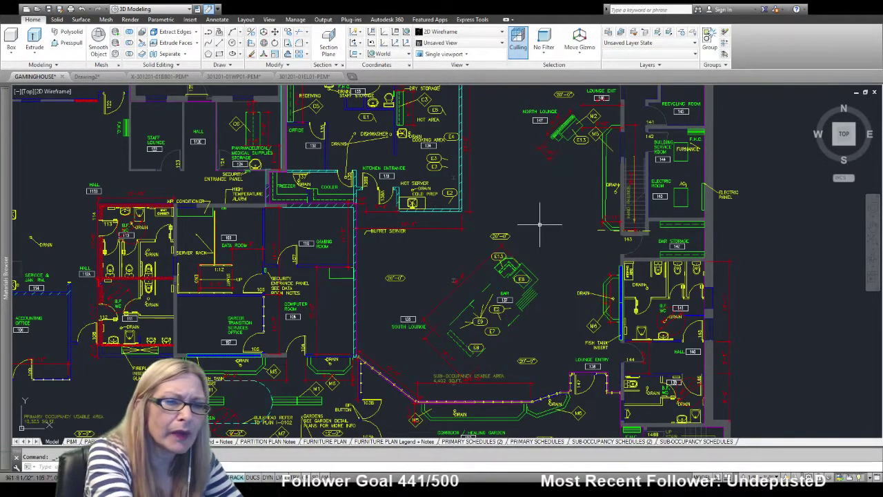
{"action": "left_click", "coordinate": [540, 306]}
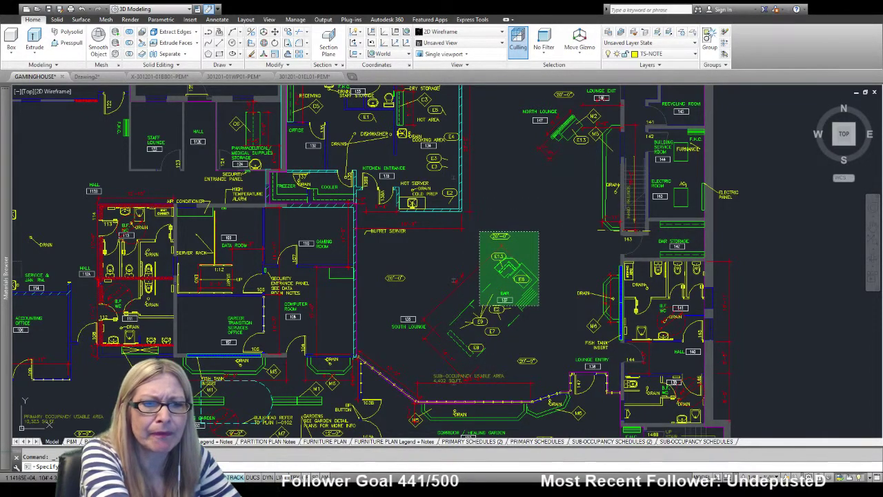
{"action": "left_click", "coordinate": [458, 211]}
{"action": "key", "text": "Delete"}
{"action": "left_click", "coordinate": [530, 344]}
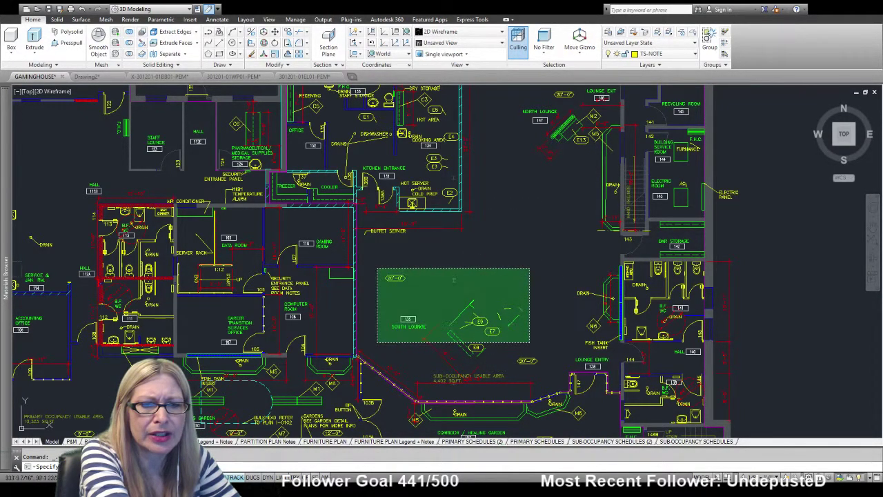
{"action": "left_click", "coordinate": [377, 266]}
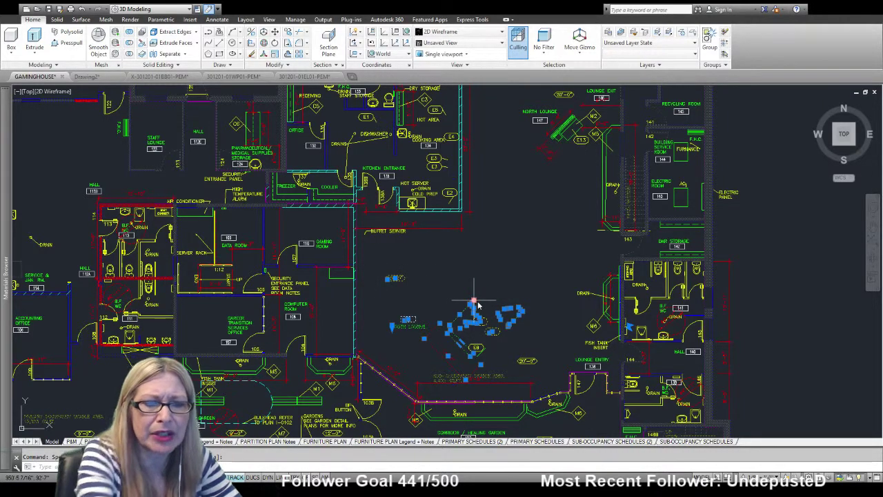
{"action": "key", "text": "Escape"}
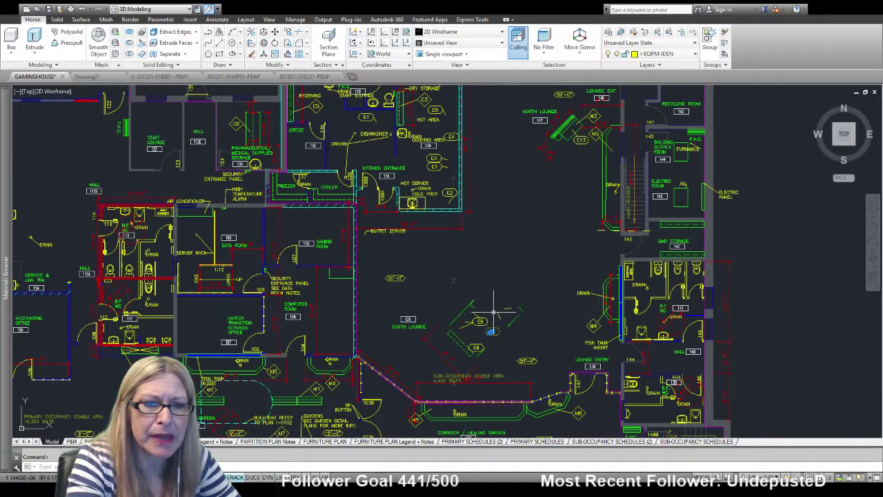
Erase the E9 tag and the leftover counter lines in the South Lounge
{"action": "left_click", "coordinate": [497, 314]}
{"action": "scroll", "coordinate": [496, 314], "scroll_direction": "up", "scroll_amount": 5}
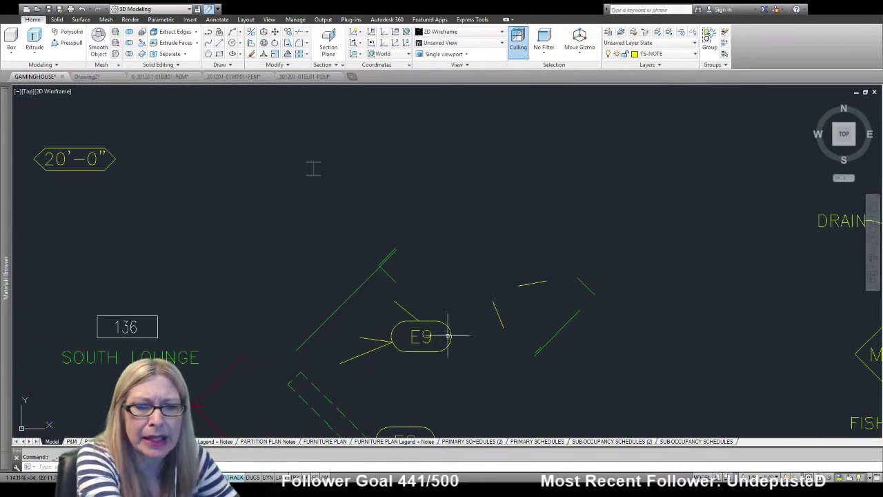
{"action": "left_click", "coordinate": [422, 324]}
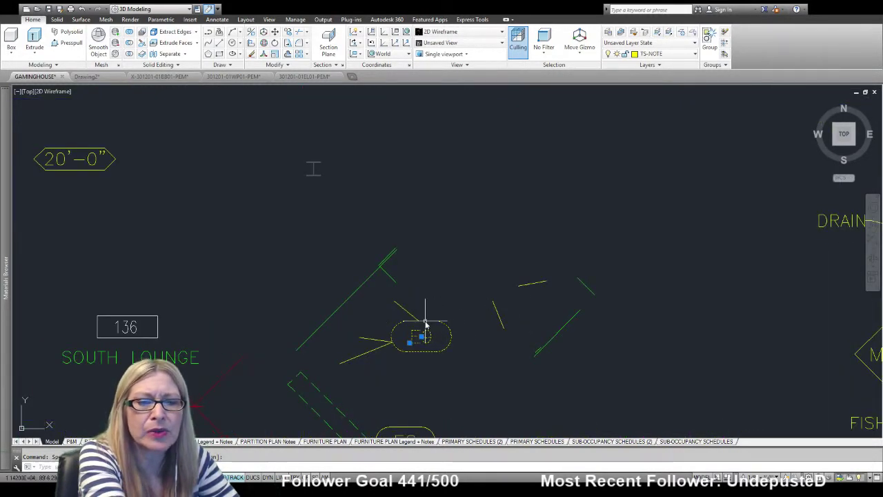
{"action": "key", "text": "Delete"}
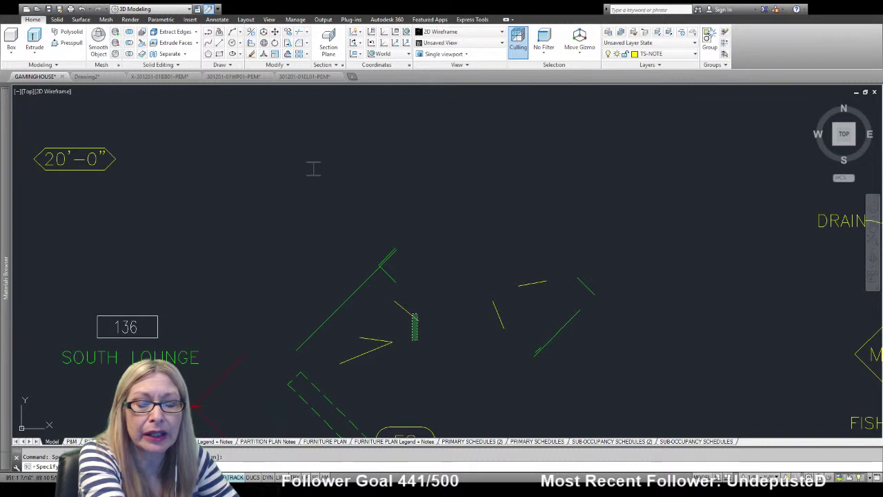
{"action": "left_click_drag", "start_coordinate": [413, 315], "coordinate": [368, 246]}
{"action": "key", "text": "Delete"}
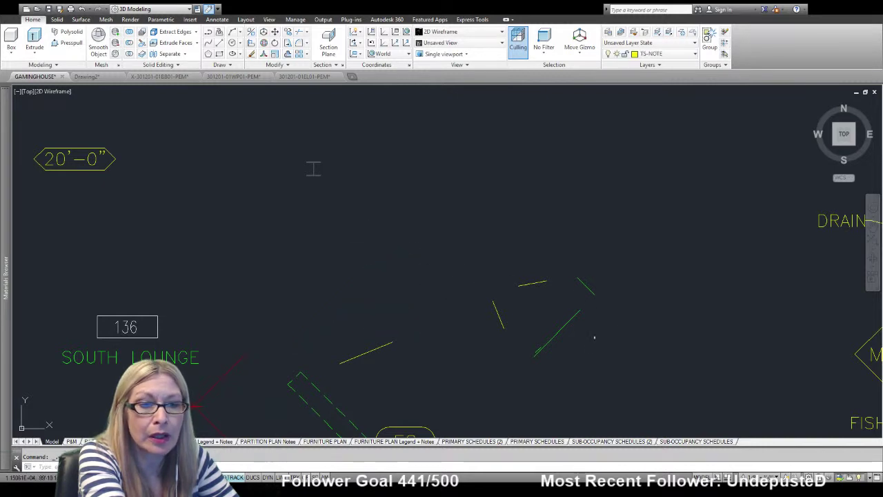
{"action": "left_click_drag", "start_coordinate": [594, 337], "coordinate": [496, 266]}
{"action": "key", "text": "Delete"}
Erase the E8 tag with its dashed box, the SOUTH LOUNGE label and the 136 tag
{"action": "mouse_move", "coordinate": [439, 296]}
{"action": "middle_mouse_down"}
{"action": "mouse_move", "coordinate": [597, 205]}
{"action": "mouse_move", "coordinate": [580, 137]}
{"action": "middle_mouse_up"}
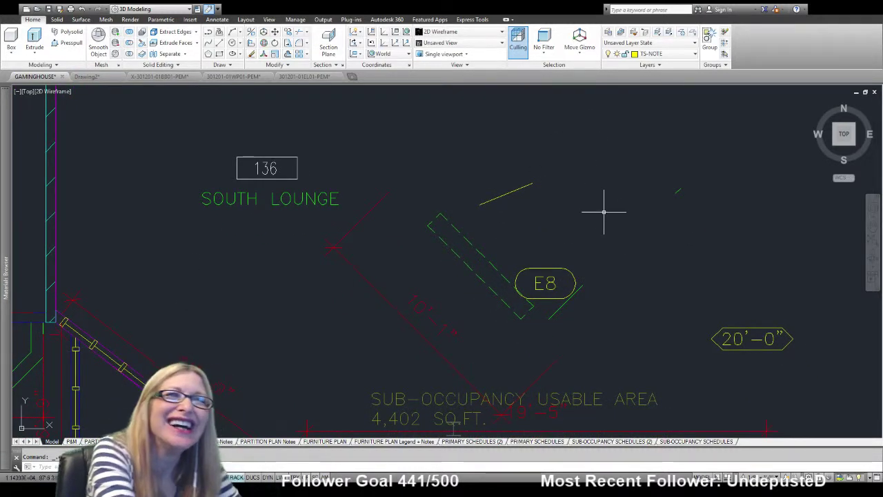
{"action": "left_click_drag", "start_coordinate": [601, 305], "coordinate": [498, 154]}
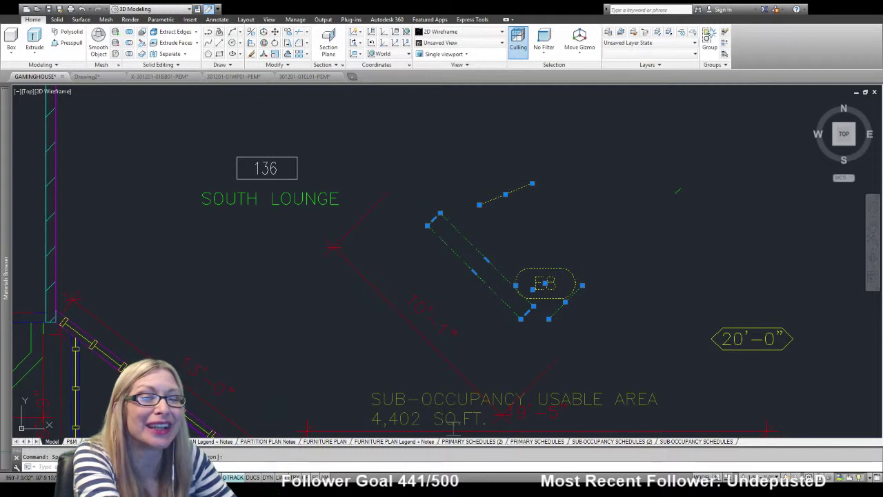
{"action": "key", "text": "Delete"}
{"action": "key", "text": "Delete"}
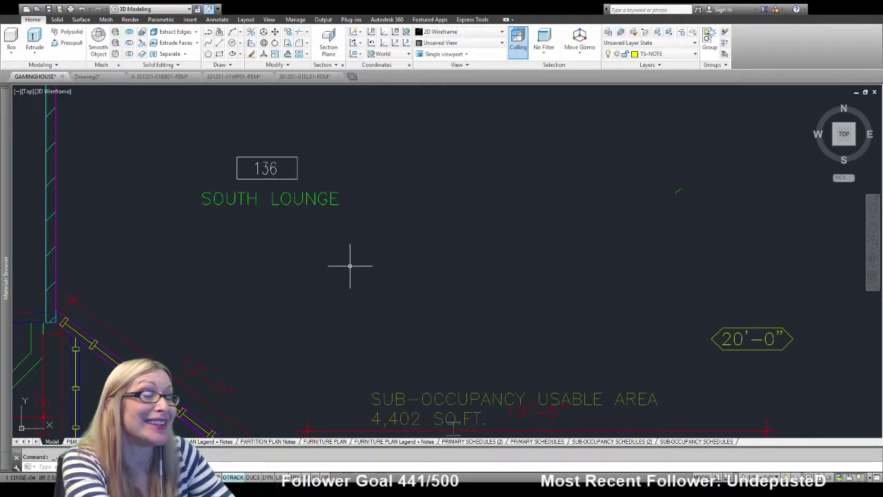
{"action": "left_click", "coordinate": [322, 198]}
{"action": "key", "text": "Delete"}
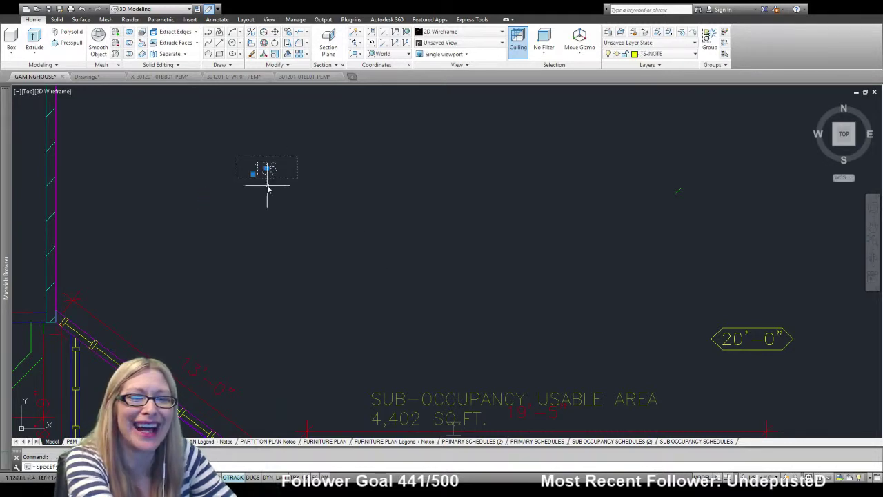
{"action": "key", "text": "Delete"}
{"action": "middle_click_drag", "start_coordinate": [745, 326], "coordinate": [322, 193]}
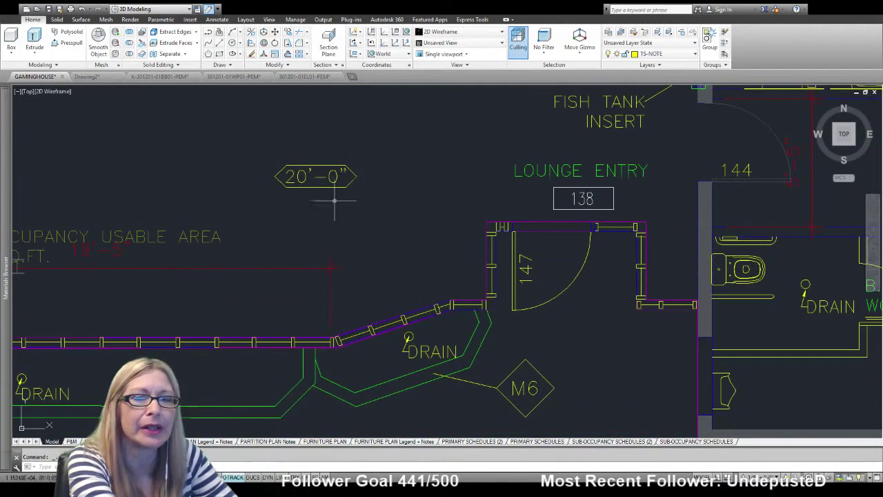
Erase the 20'-0" dimension text, the 138 room tag and the LOUNGE ENTRY label
{"action": "left_click", "coordinate": [322, 194]}
{"action": "key", "text": "Delete"}
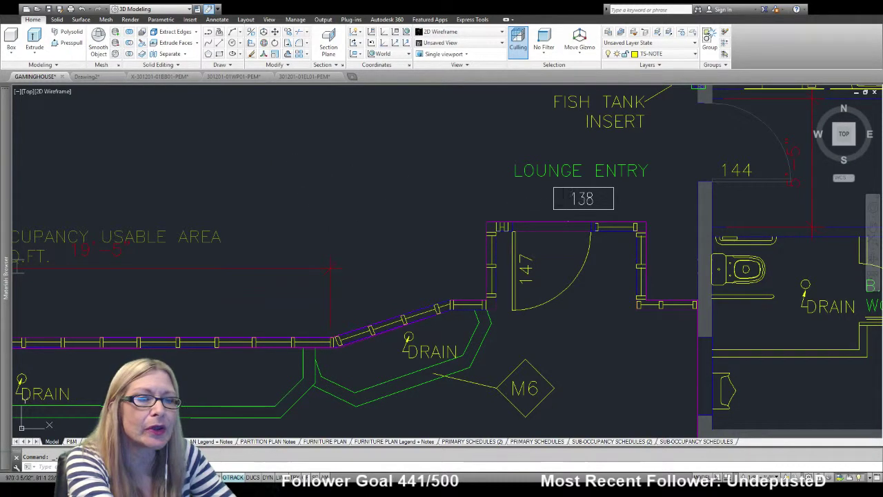
{"action": "left_click", "coordinate": [565, 195]}
{"action": "key", "text": "Delete"}
{"action": "left_click", "coordinate": [562, 173]}
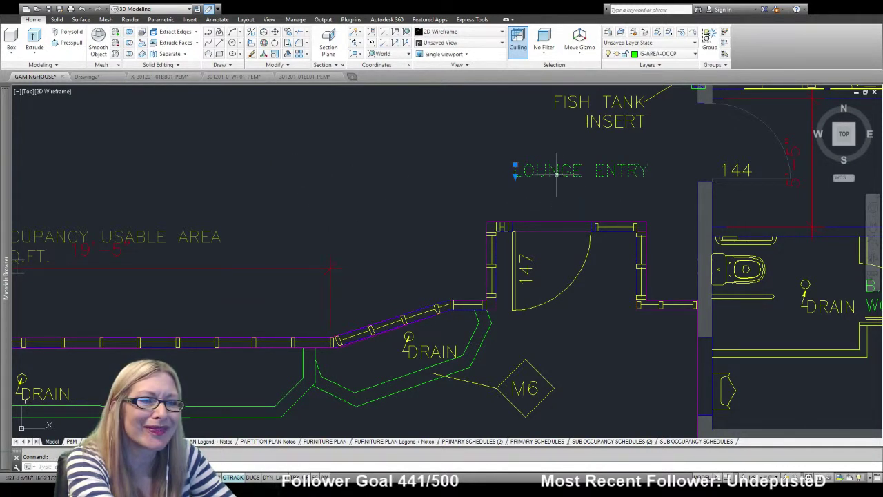
{"action": "key", "text": "Delete"}
Select the attached reference floor plan so its external-reference options appear
{"action": "left_click", "coordinate": [534, 226]}
{"action": "scroll", "coordinate": [536, 230], "scroll_direction": "down", "scroll_amount": 3}
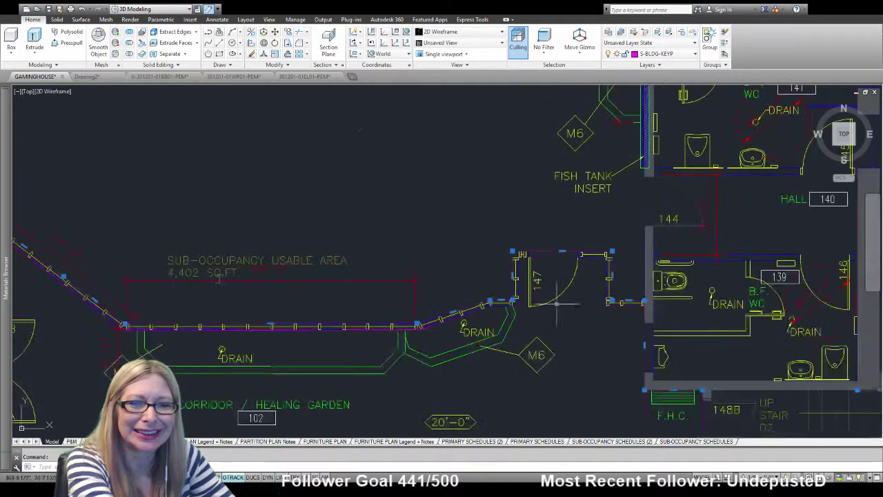
{"action": "scroll", "coordinate": [536, 230], "scroll_direction": "down", "scroll_amount": 3}
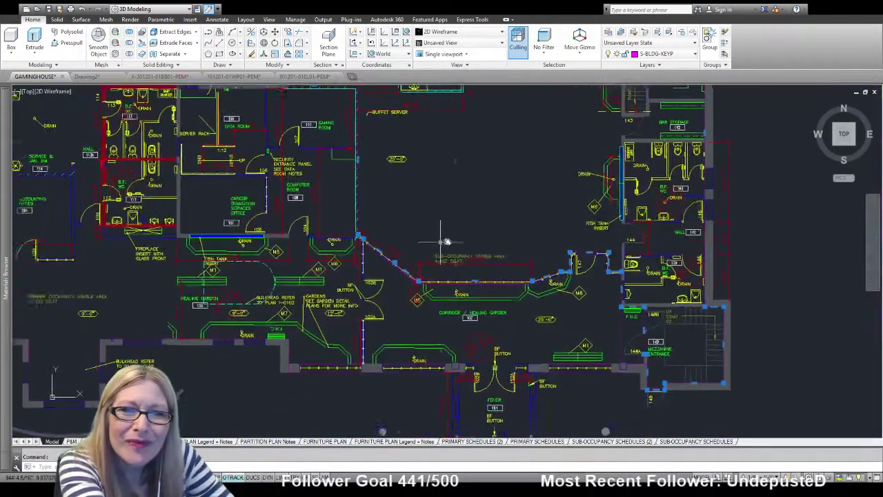
{"action": "middle_click_drag", "start_coordinate": [411, 279], "coordinate": [480, 319]}
{"action": "key", "text": "Escape"}
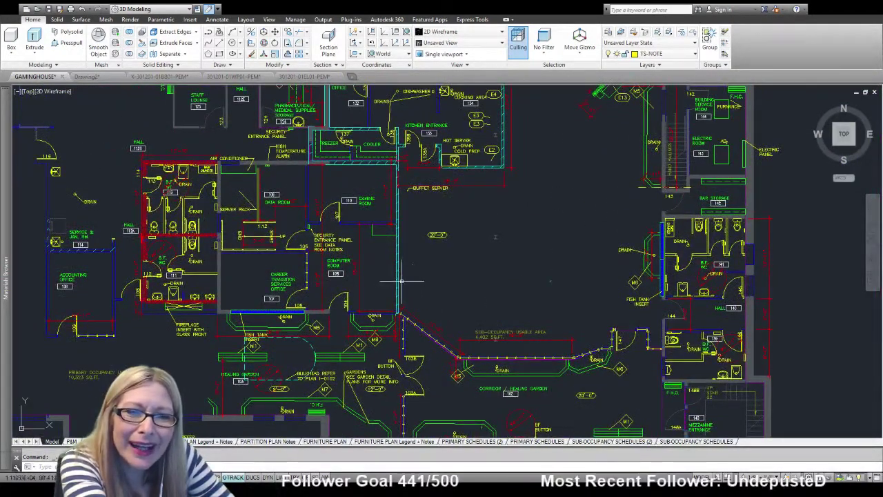
{"action": "left_click", "coordinate": [397, 283]}
{"action": "middle_click_drag", "start_coordinate": [455, 316], "coordinate": [456, 406]}
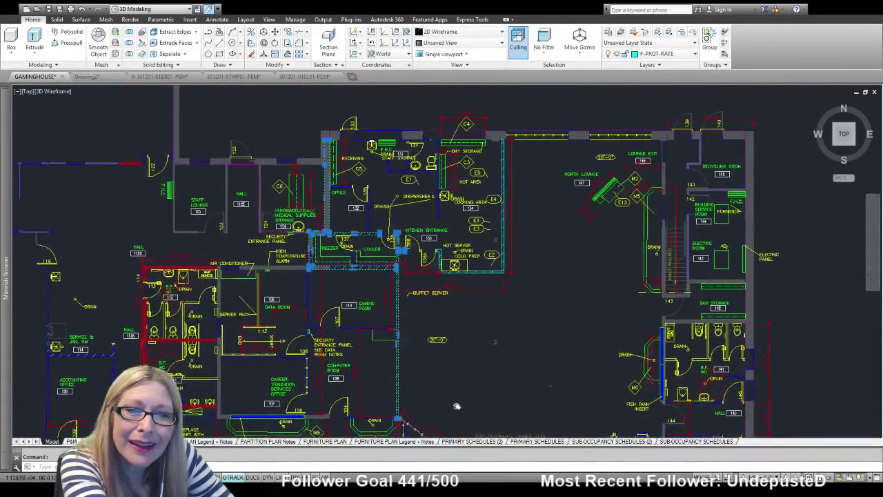
{"action": "key", "text": "Escape"}
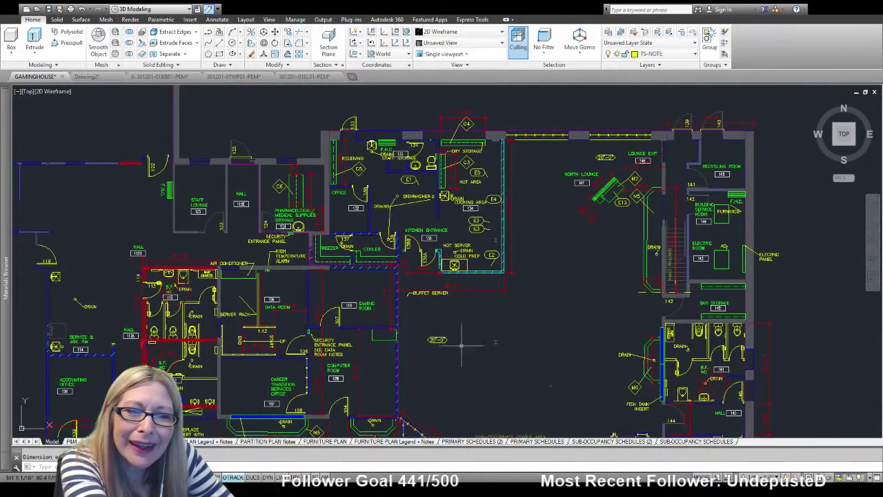
{"action": "left_click", "coordinate": [396, 312]}
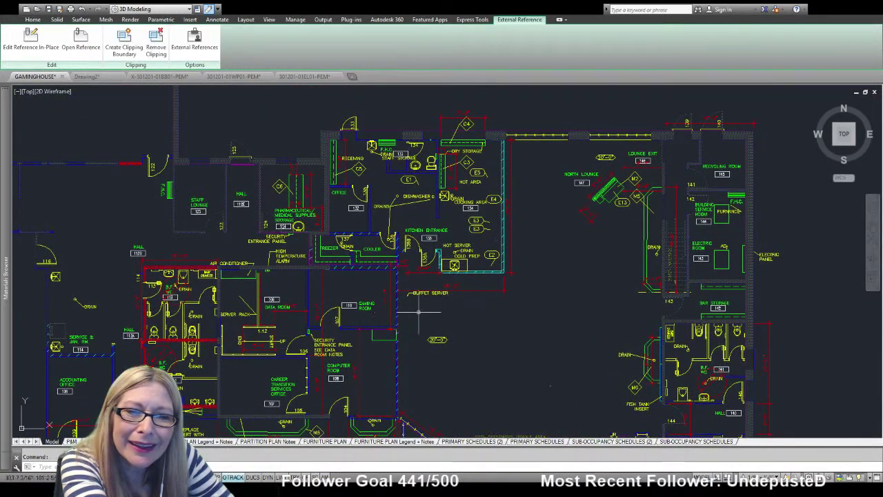
Undo the mistaken erase to restore the walls around the hot server area
{"action": "key", "text": "Escape"}
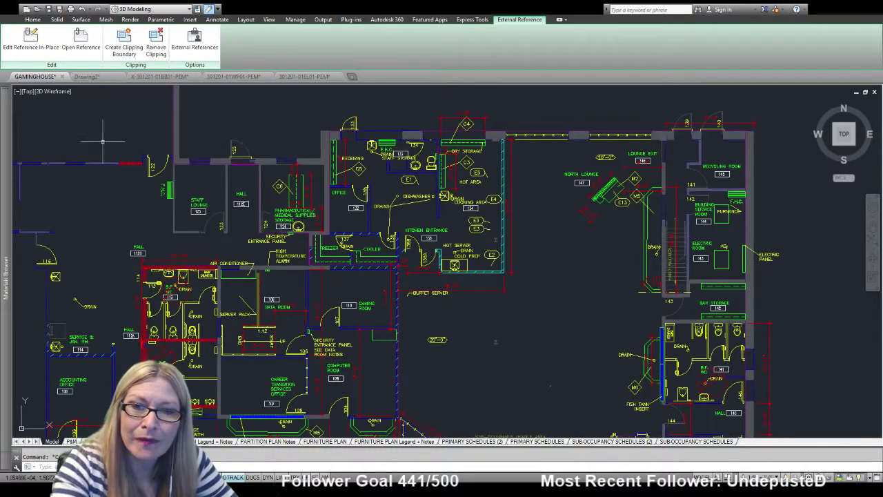
{"action": "left_click", "coordinate": [502, 258]}
{"action": "key", "text": "Escape"}
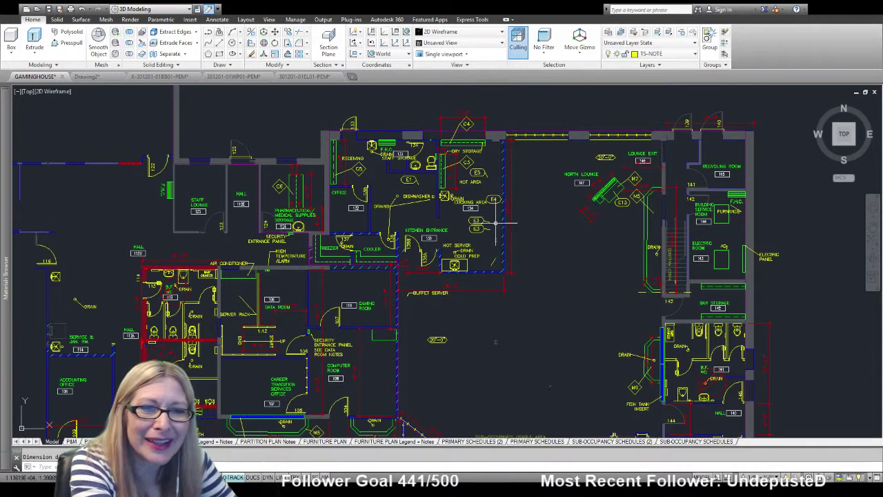
{"action": "type", "text": "dim"}
{"action": "key", "text": "Return"}
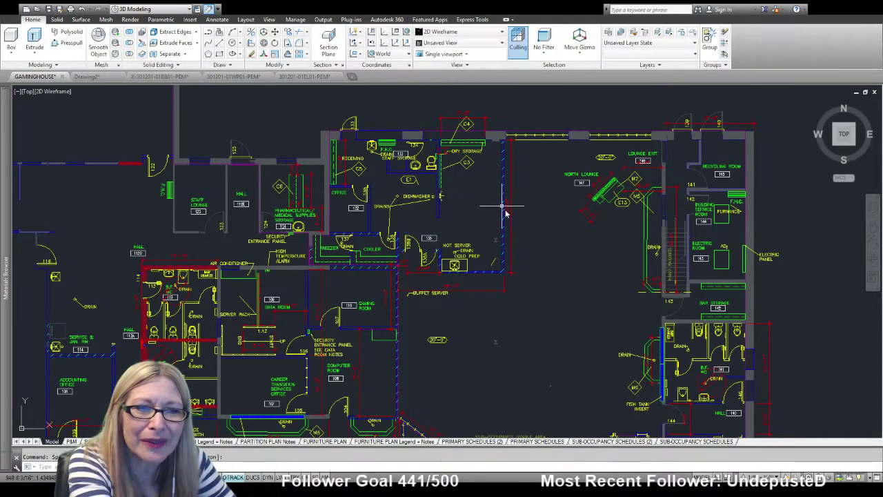
{"action": "left_click", "coordinate": [504, 259]}
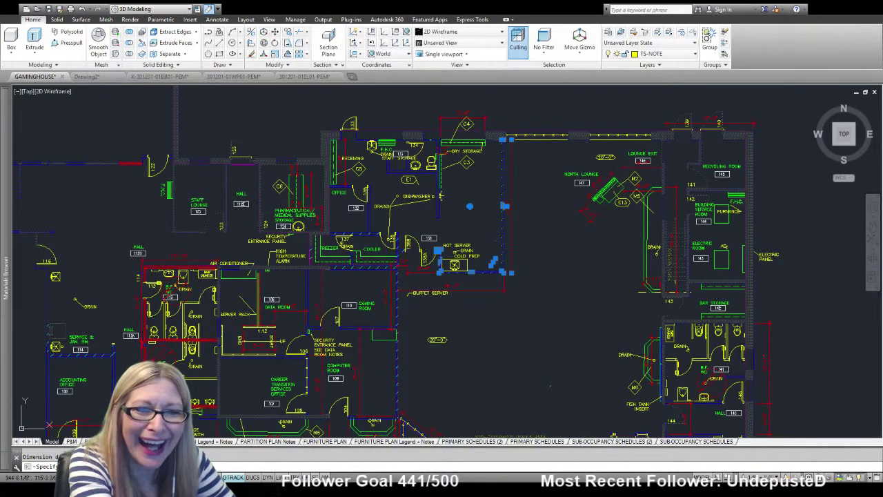
{"action": "key", "text": "Escape"}
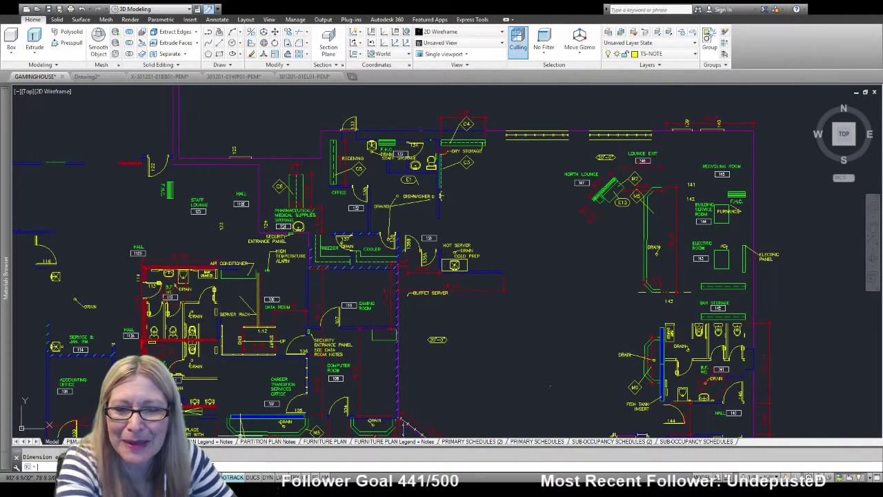
{"action": "type", "text": "undo"}
{"action": "key", "text": "Return"}
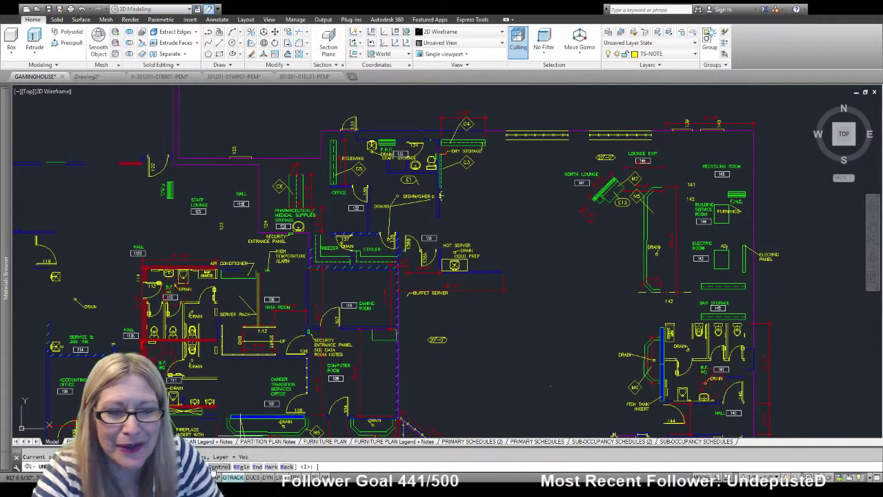
{"action": "key", "text": "Return"}
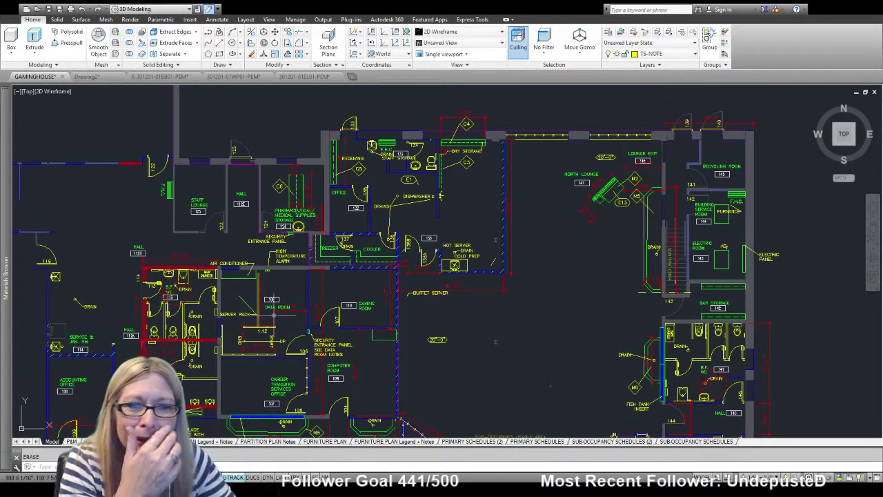
Erase the dishwasher and its label, and shift a nearby object slightly right
{"action": "left_click", "coordinate": [396, 198]}
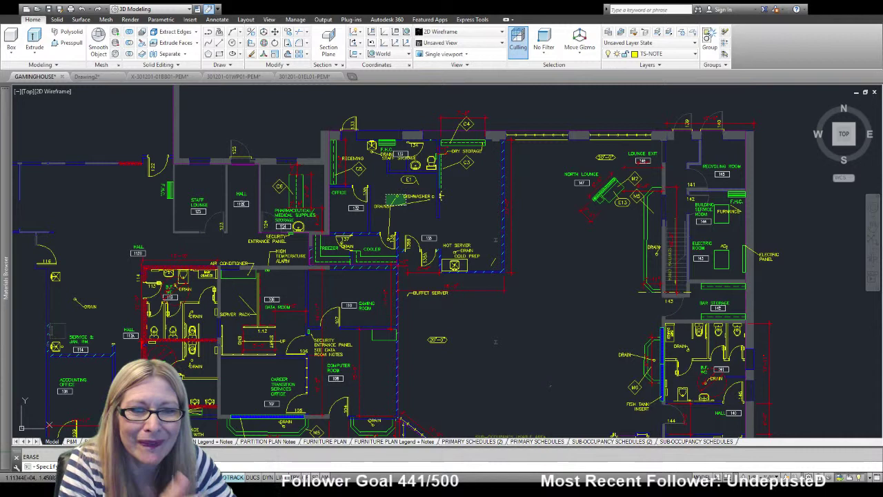
{"action": "left_click", "coordinate": [377, 187]}
{"action": "left_click", "coordinate": [404, 217]}
{"action": "key", "text": "Delete"}
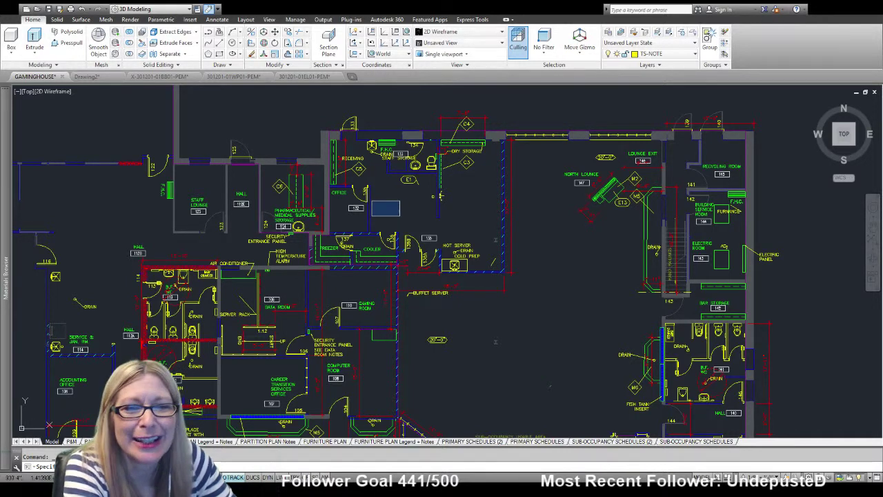
{"action": "left_click", "coordinate": [367, 187]}
{"action": "left_click_drag", "start_coordinate": [367, 187], "coordinate": [413, 181]}
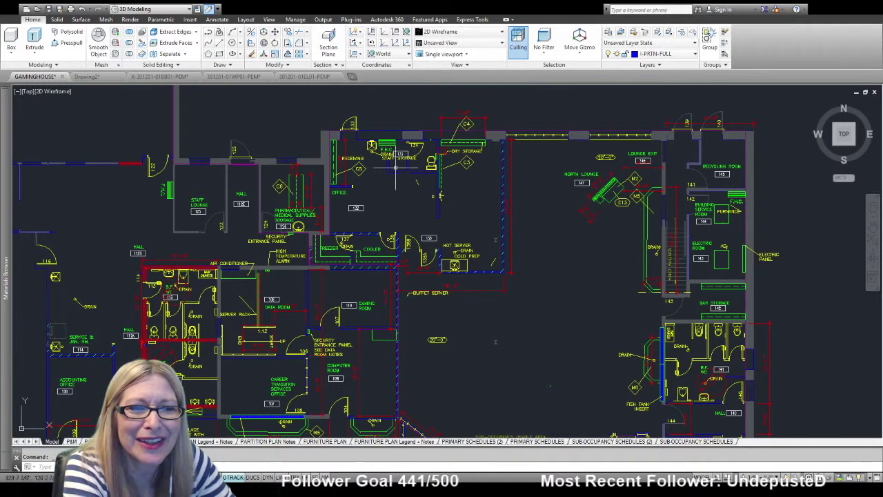
Erase the F.H.C. drain, staff storage items and the counter lines
{"action": "scroll", "coordinate": [396, 166], "scroll_direction": "up", "scroll_amount": 4}
{"action": "left_click", "coordinate": [332, 120]}
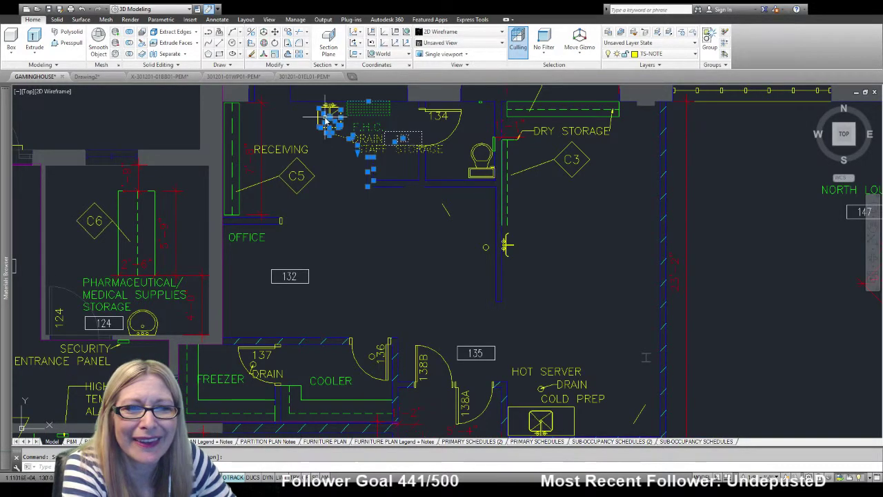
{"action": "key", "text": "Delete"}
{"action": "left_click", "coordinate": [457, 190]}
{"action": "left_click", "coordinate": [398, 133]}
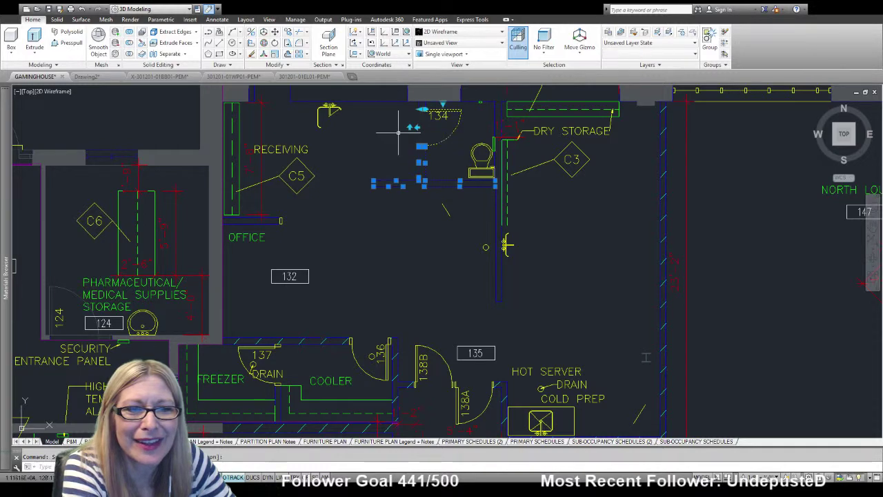
{"action": "key", "text": "Delete"}
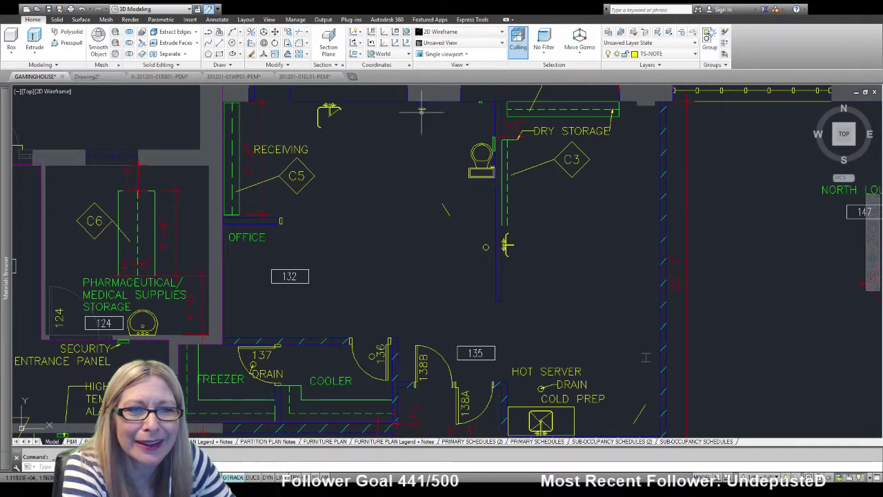
Erase the small fixture and the leftover short line beside it
{"action": "scroll", "coordinate": [427, 105], "scroll_direction": "up", "scroll_amount": 5}
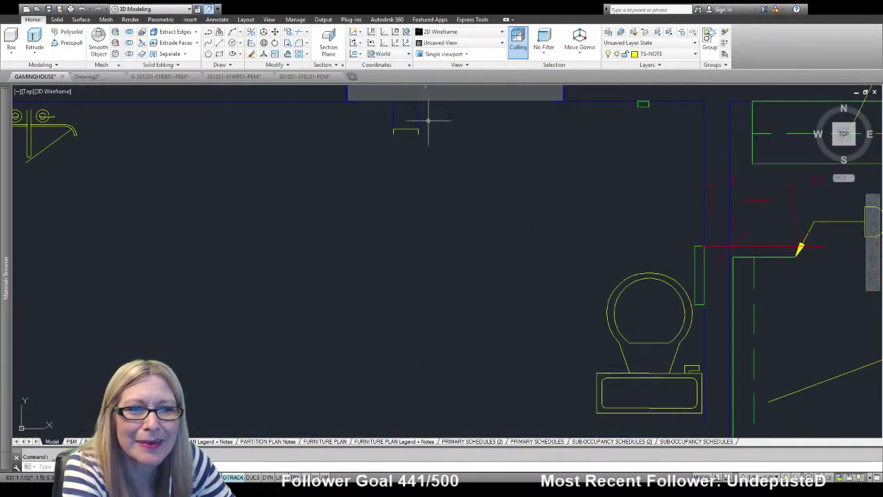
{"action": "left_click", "coordinate": [385, 123]}
{"action": "key", "text": "Delete"}
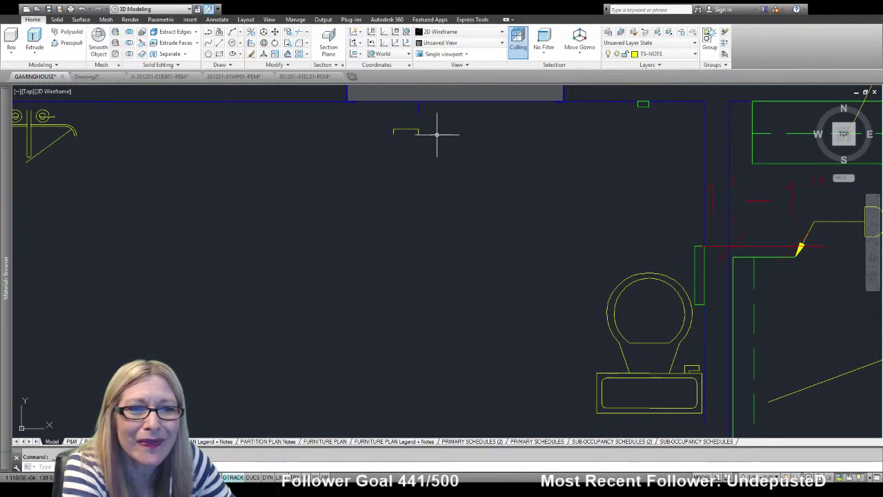
{"action": "left_click", "coordinate": [442, 153]}
{"action": "left_click", "coordinate": [393, 117]}
{"action": "key", "text": "Delete"}
{"action": "scroll", "coordinate": [433, 147], "scroll_direction": "down", "scroll_amount": 5}
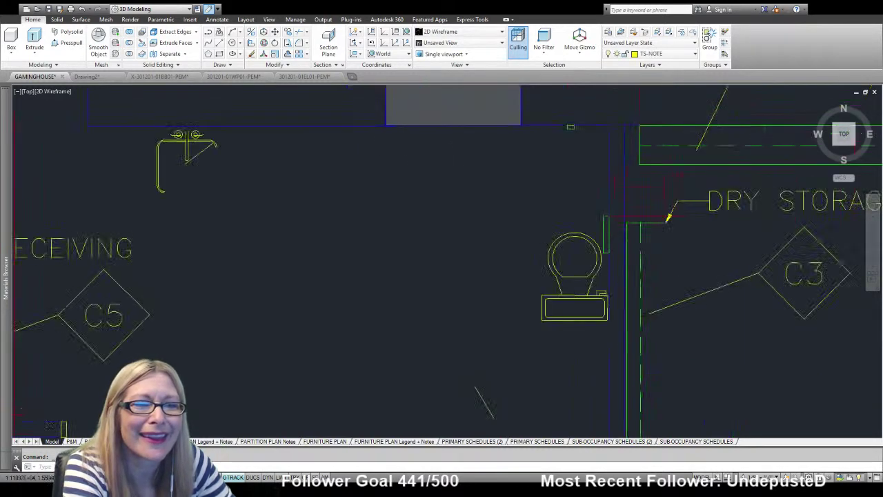
{"action": "scroll", "coordinate": [497, 153], "scroll_direction": "up", "scroll_amount": 5}
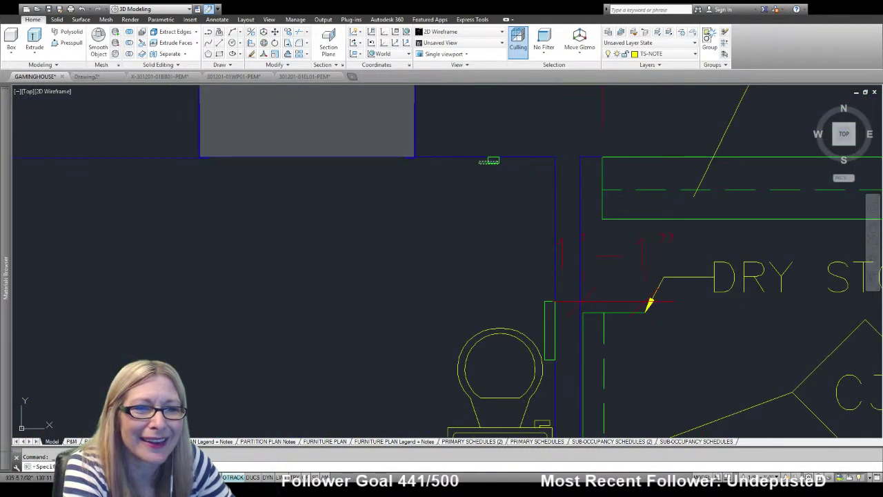
{"action": "scroll", "coordinate": [442, 235], "scroll_direction": "down", "scroll_amount": 3}
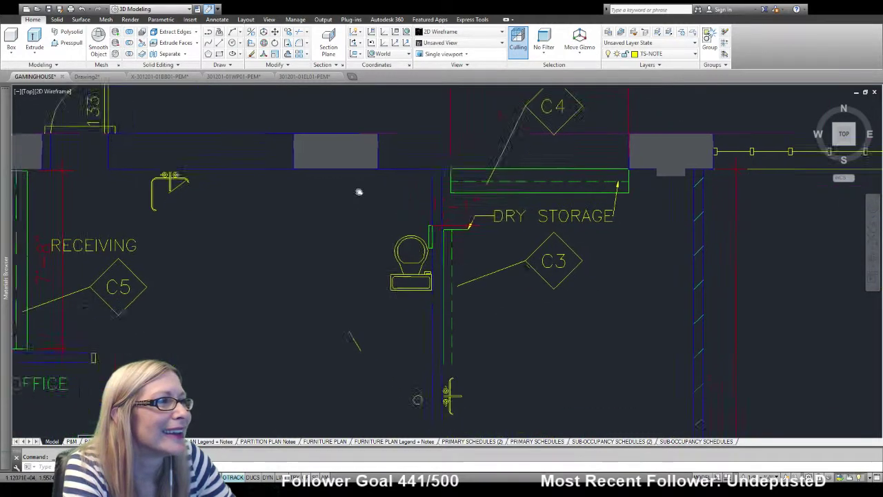
Erase the toilet fixture and the DRY STORAGE note with its leader
{"action": "middle_click_drag", "start_coordinate": [359, 191], "coordinate": [308, 143]}
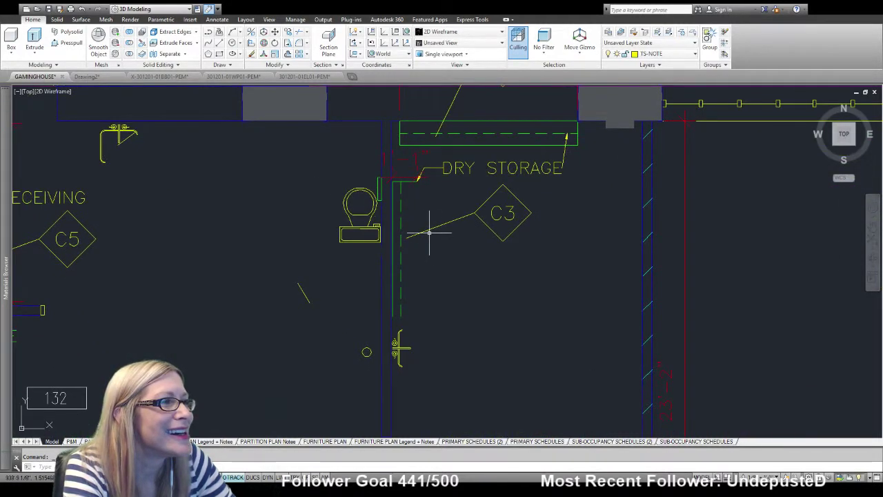
{"action": "left_click", "coordinate": [355, 207]}
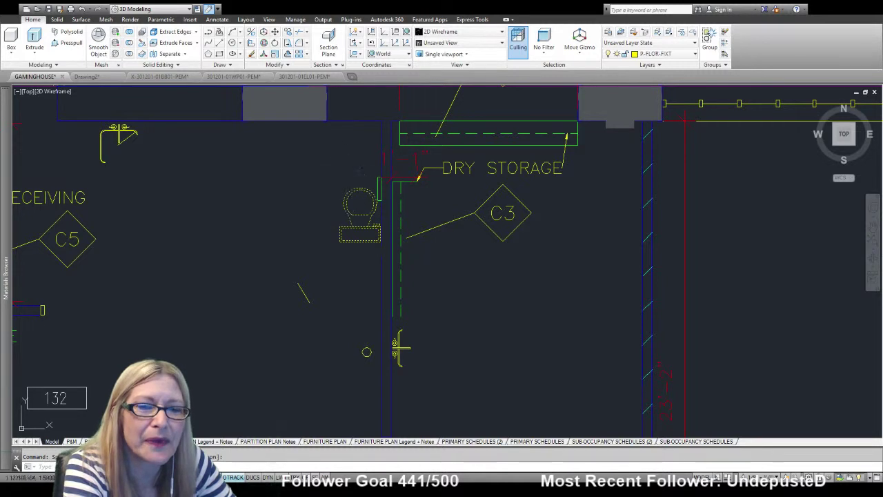
{"action": "key", "text": "Delete"}
{"action": "left_click", "coordinate": [468, 167]}
{"action": "key", "text": "Delete"}
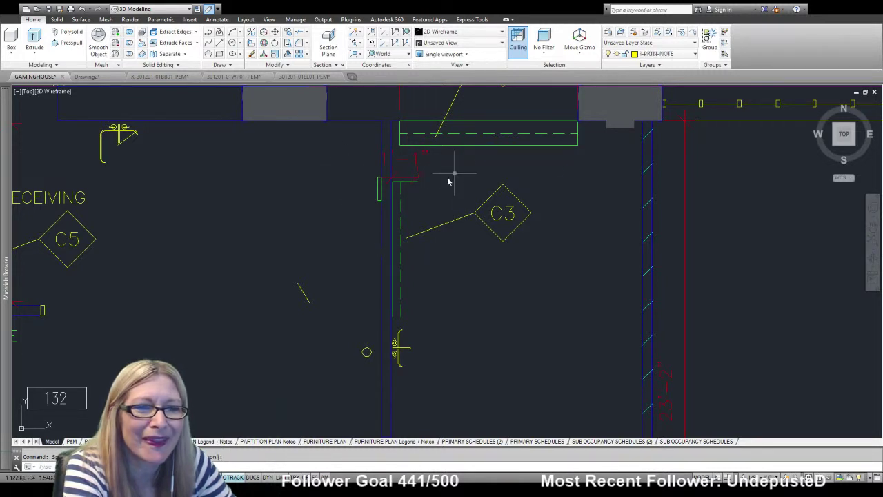
Erase the C3 diamond tag and the dashed and vertical green partition lines
{"action": "left_click", "coordinate": [513, 228]}
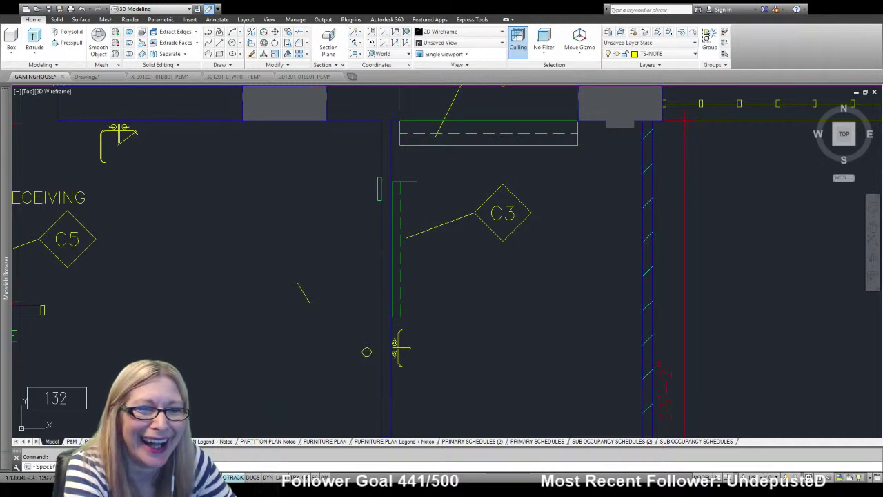
{"action": "key", "text": "Delete"}
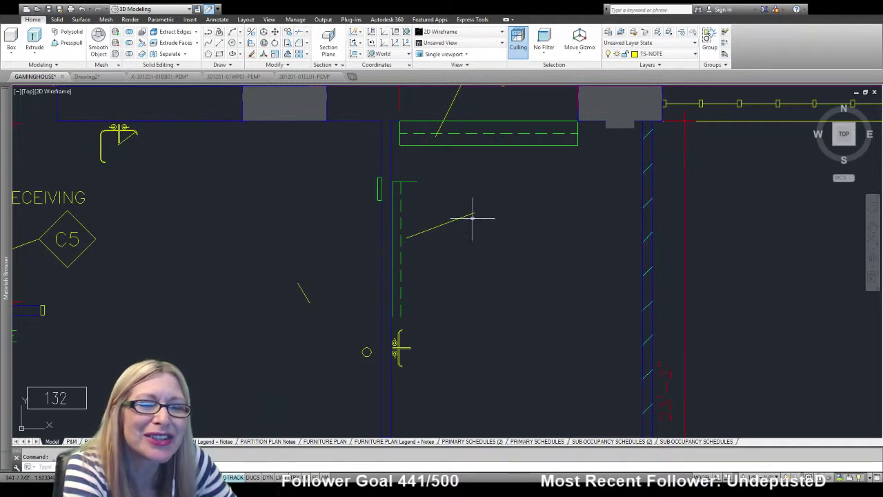
{"action": "left_click", "coordinate": [410, 181]}
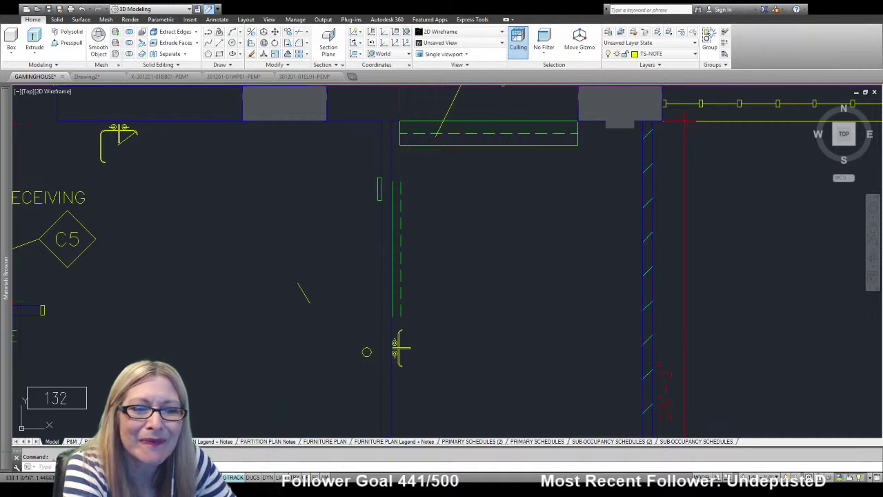
{"action": "left_click_drag", "start_coordinate": [414, 365], "coordinate": [391, 184]}
{"action": "key", "text": "Delete"}
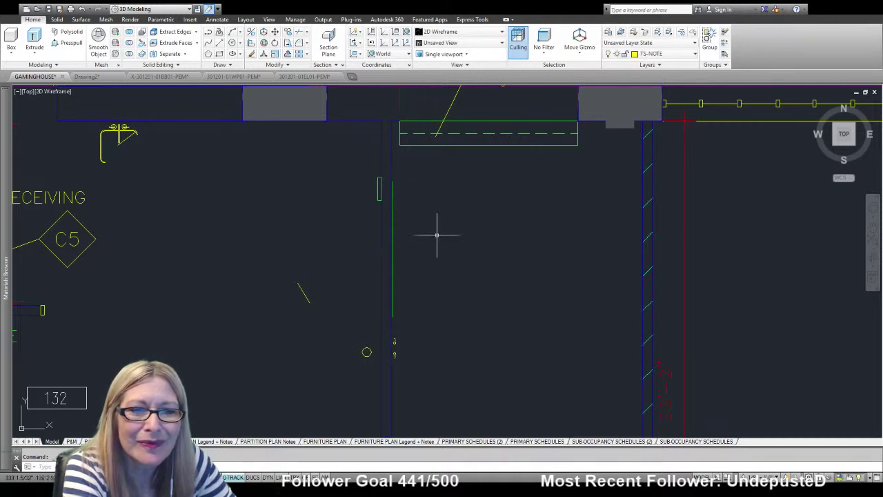
{"action": "left_click", "coordinate": [392, 292]}
{"action": "key", "text": "Delete"}
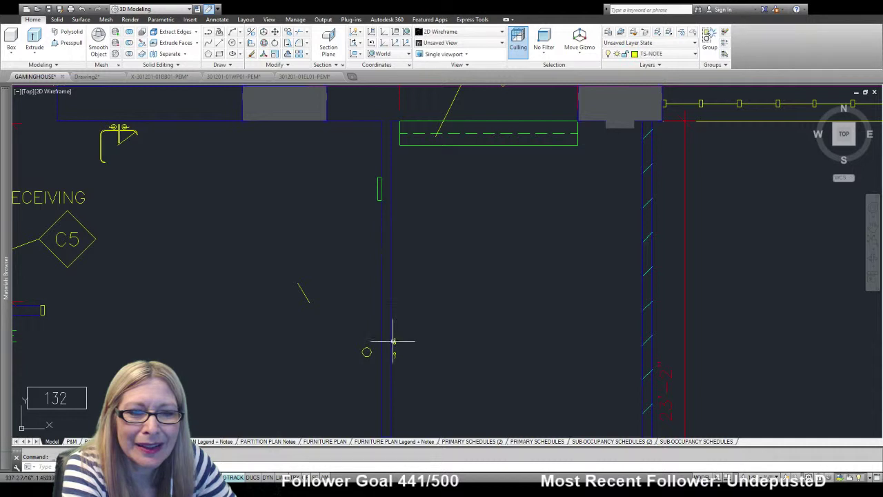
Erase the two small yellow fixture brackets and the yellow circle fixture
{"action": "middle_click_drag", "start_coordinate": [425, 355], "coordinate": [441, 207]}
{"action": "scroll", "coordinate": [426, 236], "scroll_direction": "up", "scroll_amount": 3}
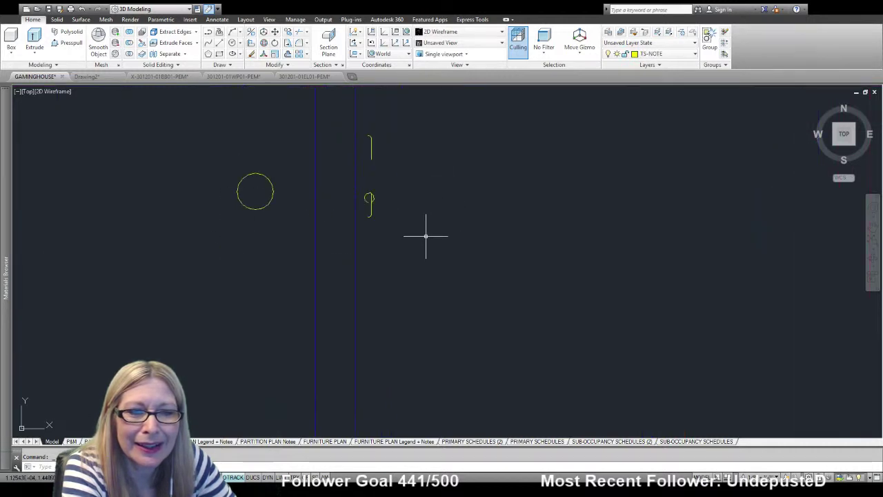
{"action": "left_click_drag", "start_coordinate": [392, 214], "coordinate": [366, 100]}
{"action": "key", "text": "Delete"}
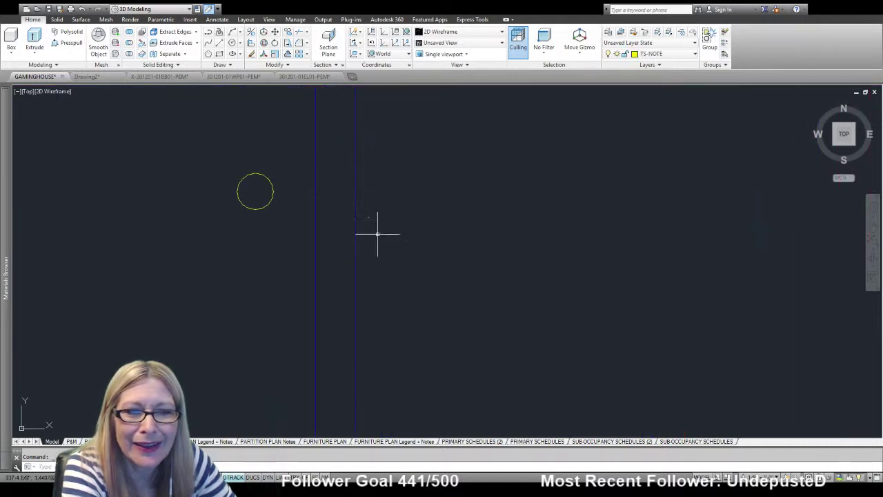
{"action": "left_click_drag", "start_coordinate": [384, 244], "coordinate": [365, 183]}
{"action": "left_click_drag", "start_coordinate": [278, 216], "coordinate": [234, 154]}
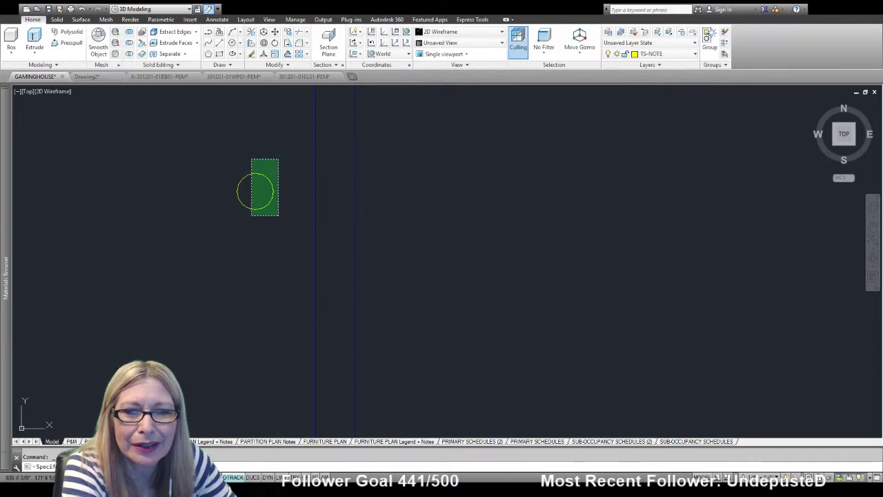
{"action": "key", "text": "Delete"}
Erase a small yellow line and the short green horizontal line, undoing one wrong erase
{"action": "scroll", "coordinate": [538, 212], "scroll_direction": "down", "scroll_amount": 5}
{"action": "middle_click_drag", "start_coordinate": [539, 212], "coordinate": [401, 320]}
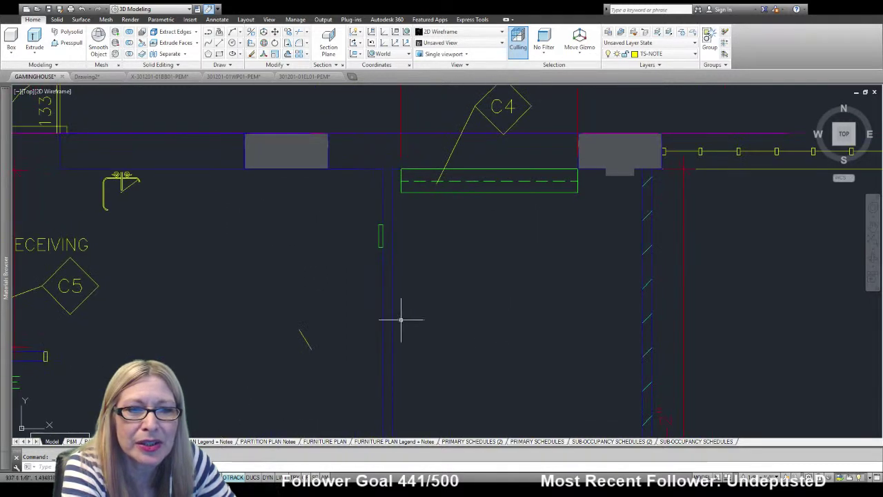
{"action": "left_click_drag", "start_coordinate": [337, 364], "coordinate": [248, 270]}
{"action": "key", "text": "Delete"}
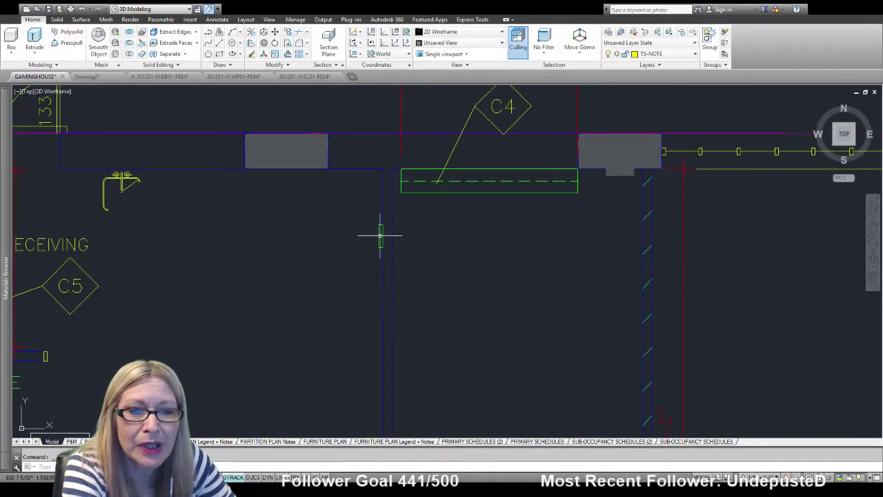
{"action": "scroll", "coordinate": [382, 248], "scroll_direction": "up", "scroll_amount": 8}
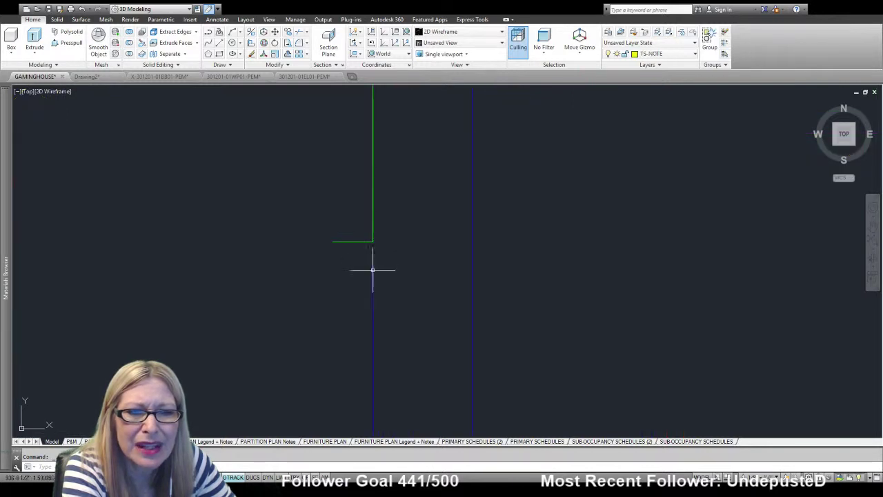
{"action": "left_click_drag", "start_coordinate": [365, 270], "coordinate": [319, 135]}
{"action": "left_click", "coordinate": [319, 139]}
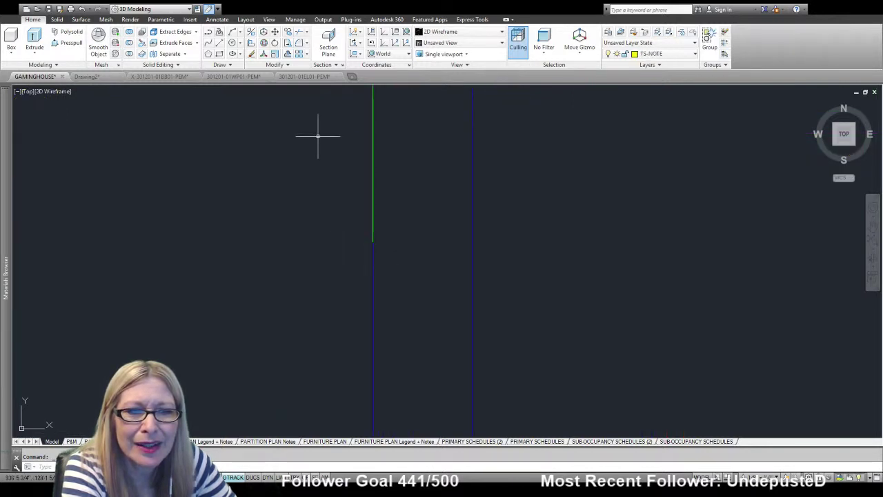
{"action": "key", "text": "ctrl+z"}
{"action": "left_click", "coordinate": [362, 212]}
{"action": "key", "text": "Delete"}
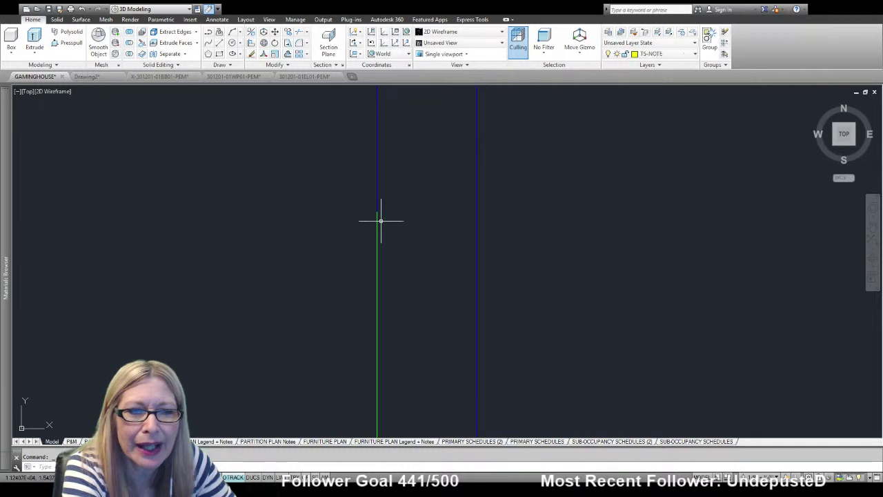
Erase the 7'-8" dimension, the C4 tag with its leader, and the dashed counter line
{"action": "scroll", "coordinate": [433, 236], "scroll_direction": "down", "scroll_amount": 2}
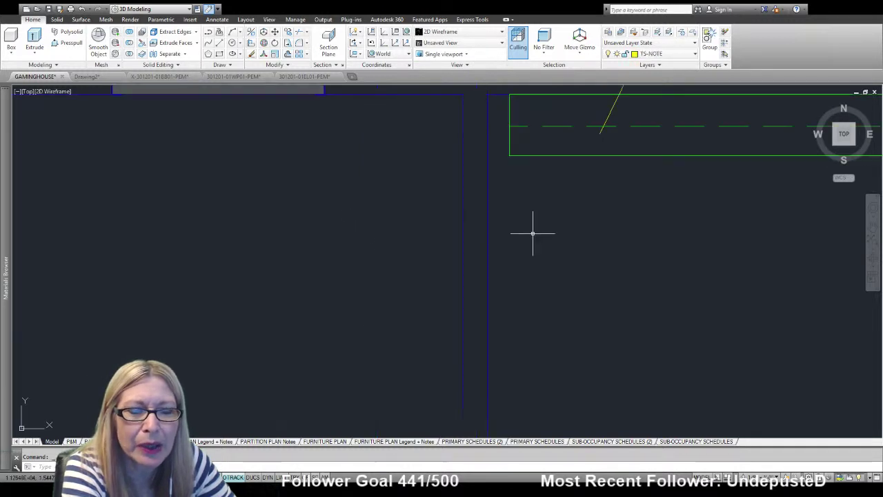
{"action": "middle_click_drag", "start_coordinate": [532, 232], "coordinate": [256, 388]}
{"action": "scroll", "coordinate": [255, 388], "scroll_direction": "down", "scroll_amount": 4}
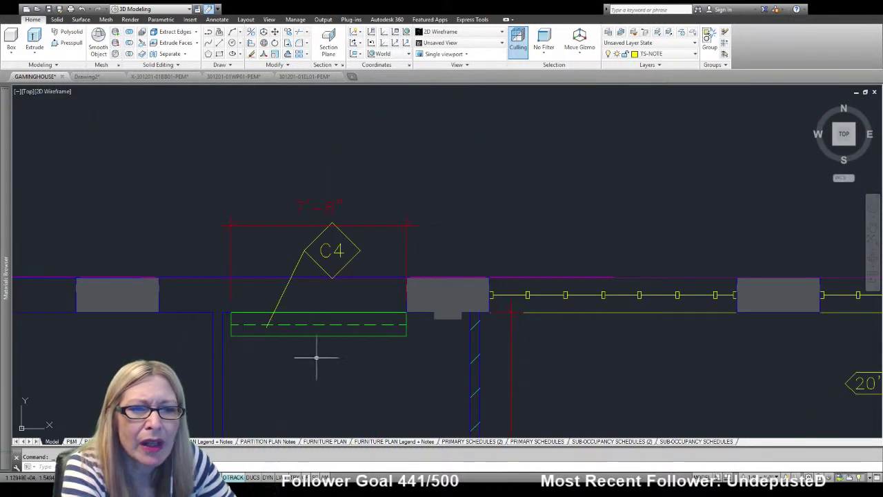
{"action": "left_click", "coordinate": [359, 229]}
{"action": "key", "text": "Delete"}
{"action": "left_click", "coordinate": [371, 253]}
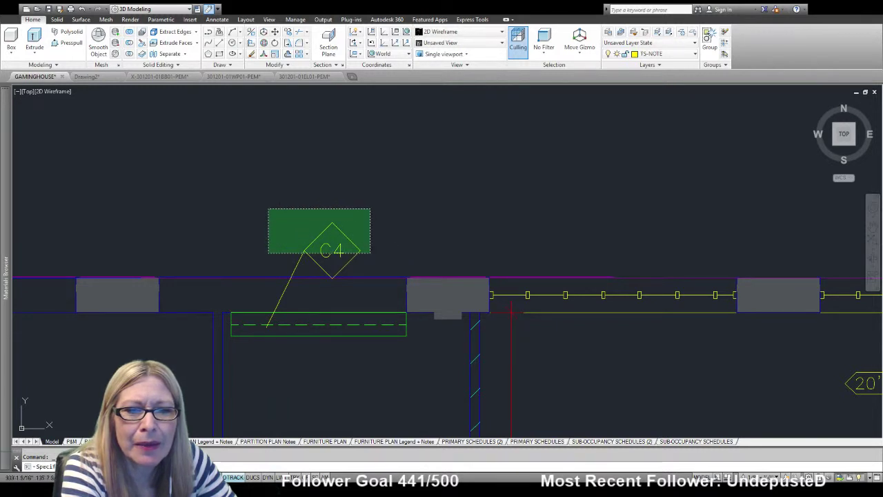
{"action": "left_click", "coordinate": [268, 208]}
{"action": "key", "text": "Delete"}
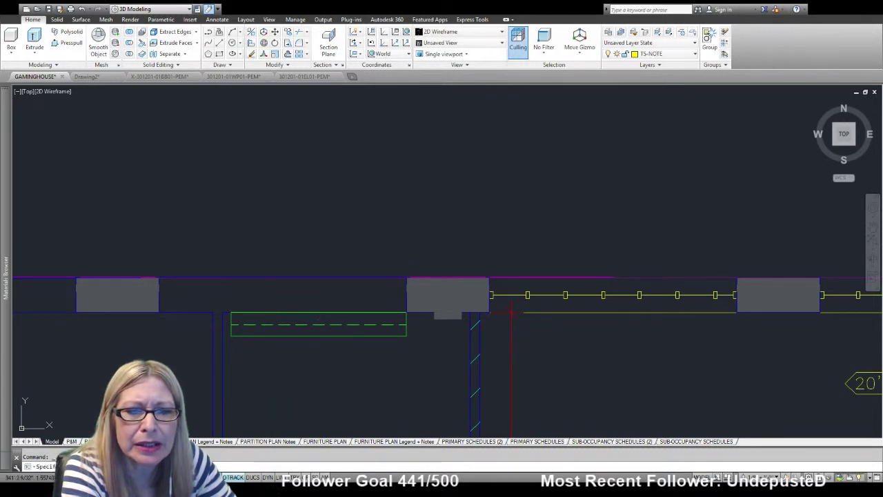
{"action": "left_click", "coordinate": [318, 341]}
{"action": "left_click", "coordinate": [285, 324]}
{"action": "key", "text": "Delete"}
Erase the leftover vertical and dashed green lines at the wall corner
{"action": "scroll", "coordinate": [276, 331], "scroll_direction": "up", "scroll_amount": 3}
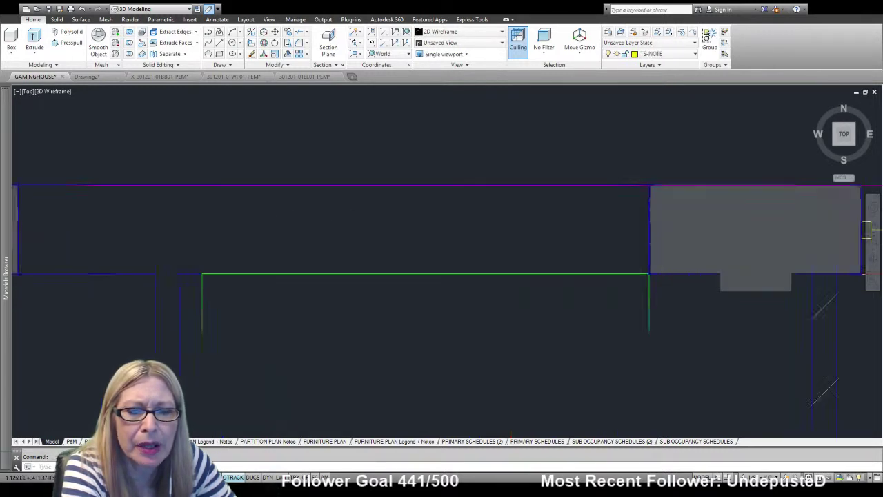
{"action": "scroll", "coordinate": [177, 297], "scroll_direction": "up", "scroll_amount": 2}
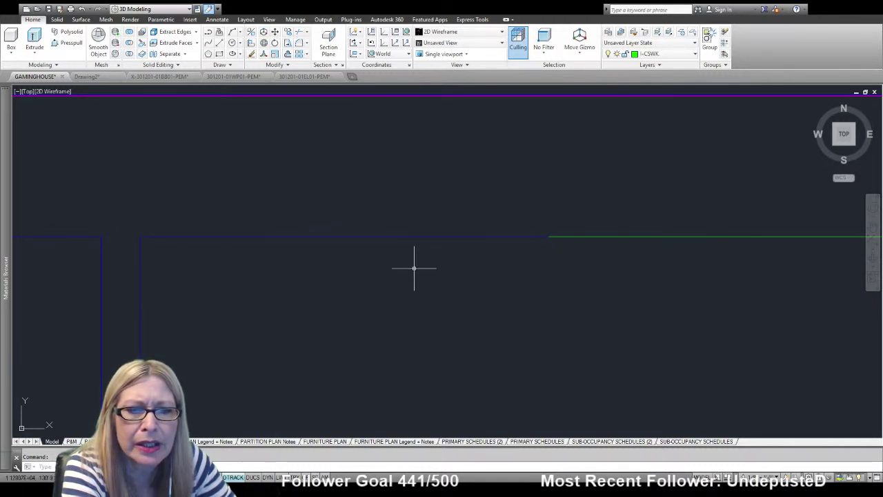
{"action": "middle_click_drag", "start_coordinate": [414, 262], "coordinate": [454, 264]}
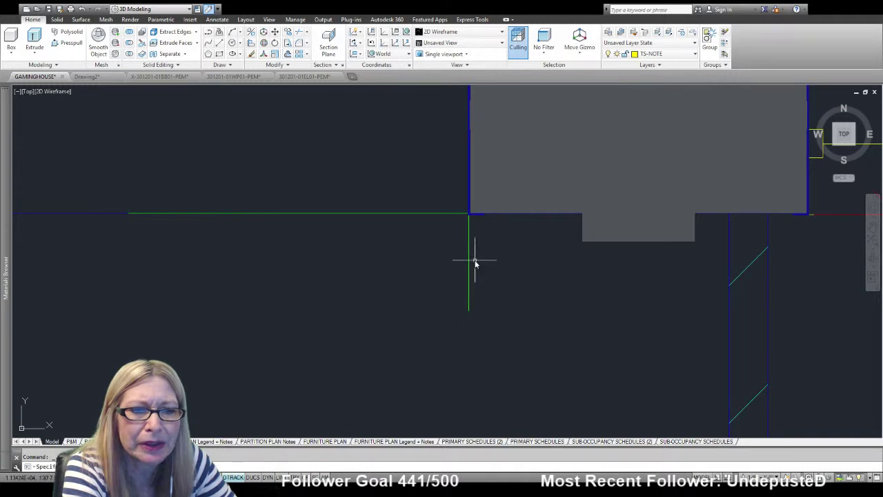
{"action": "left_click", "coordinate": [152, 421]}
{"action": "key", "text": "Delete"}
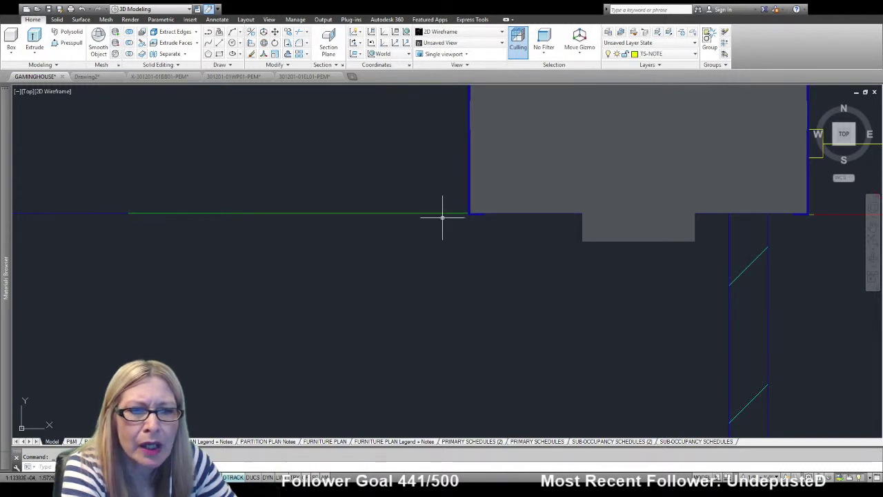
{"action": "key", "text": "Delete"}
{"action": "scroll", "coordinate": [182, 354], "scroll_direction": "down", "scroll_amount": 4}
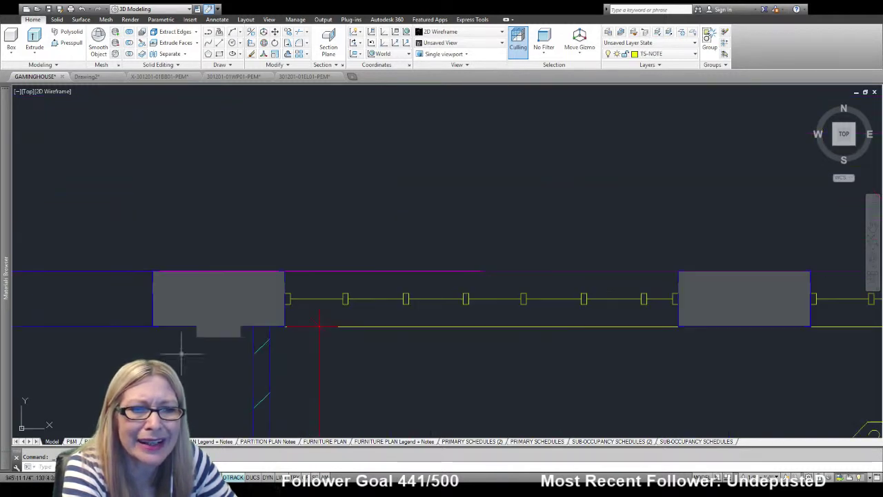
{"action": "middle_click_drag", "start_coordinate": [391, 357], "coordinate": [349, 111]}
{"action": "scroll", "coordinate": [339, 197], "scroll_direction": "down", "scroll_amount": 3}
{"action": "scroll", "coordinate": [334, 218], "scroll_direction": "down", "scroll_amount": 2}
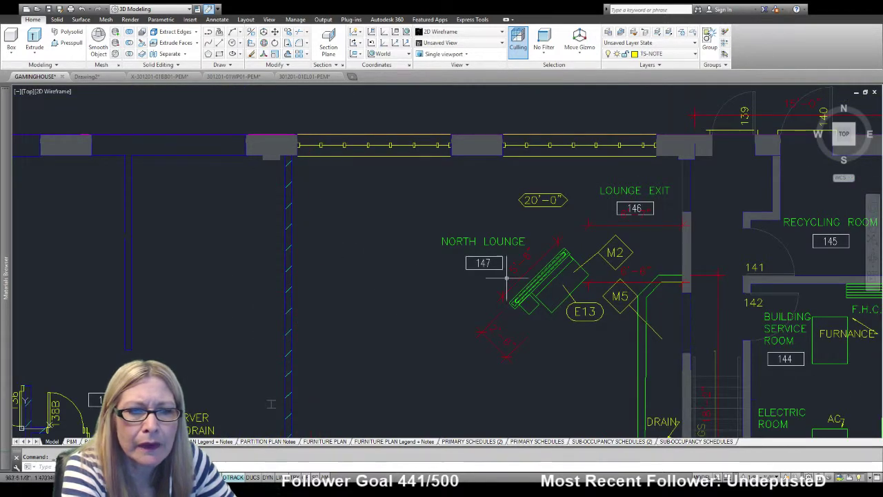
Erase the North Lounge and Lounge Exit labels, tags 146, 147, M2, and the 20'-0" dimension
{"action": "left_click_drag", "start_coordinate": [559, 350], "coordinate": [428, 223]}
{"action": "key", "text": "Delete"}
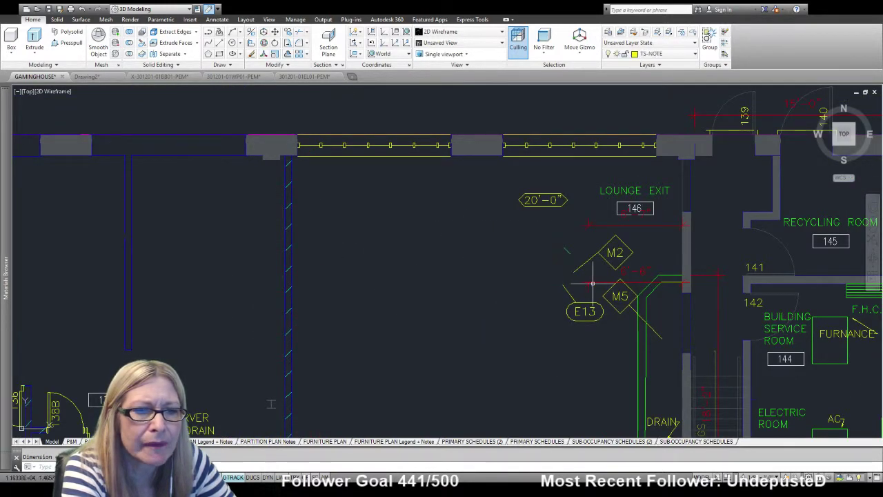
{"action": "left_click_drag", "start_coordinate": [629, 266], "coordinate": [573, 183]}
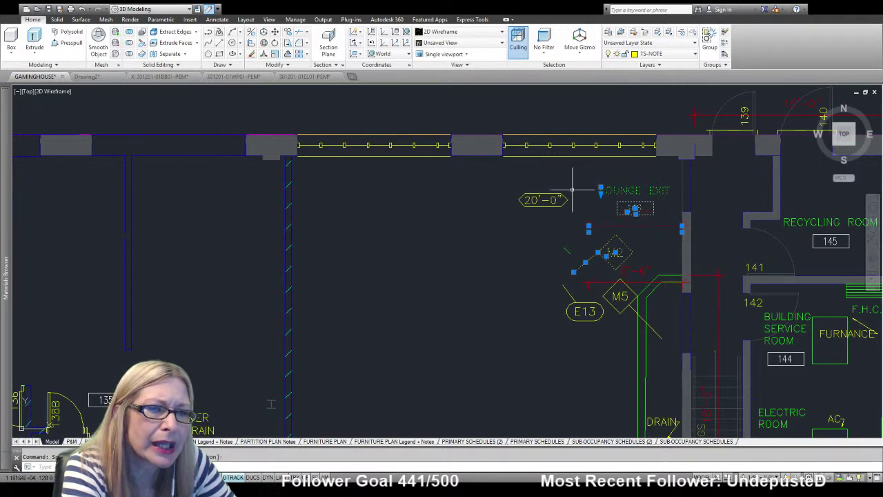
{"action": "key", "text": "Delete"}
{"action": "left_click_drag", "start_coordinate": [556, 227], "coordinate": [523, 189]}
{"action": "key", "text": "Delete"}
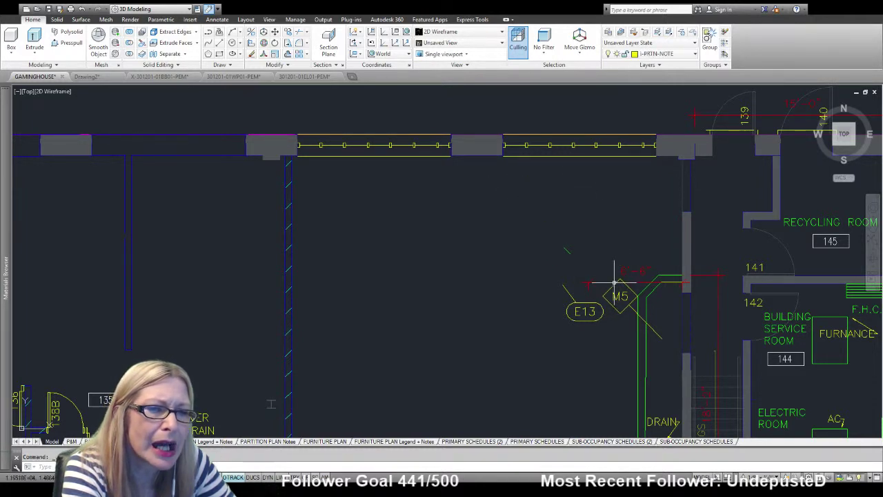
Erase the E13 and M5 tags, the red dimension and the green lines beside the corridor wall
{"action": "left_click_drag", "start_coordinate": [623, 327], "coordinate": [529, 230]}
{"action": "key", "text": "Delete"}
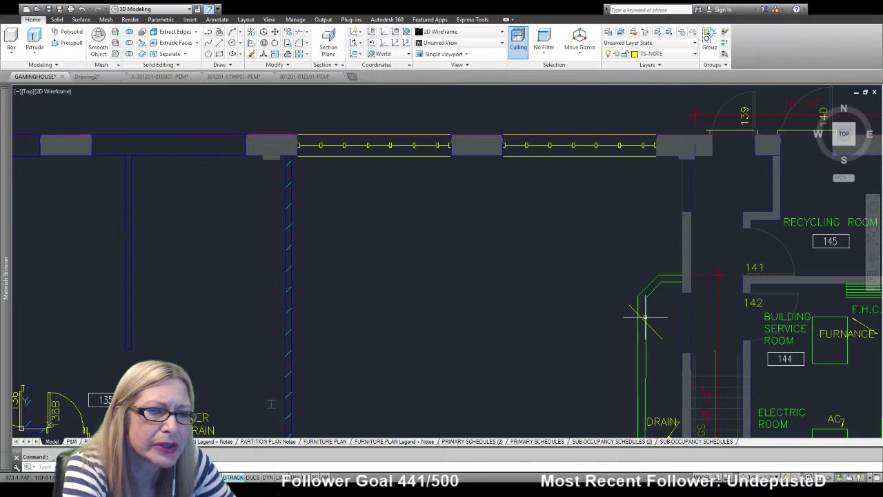
{"action": "left_click_drag", "start_coordinate": [664, 344], "coordinate": [613, 259]}
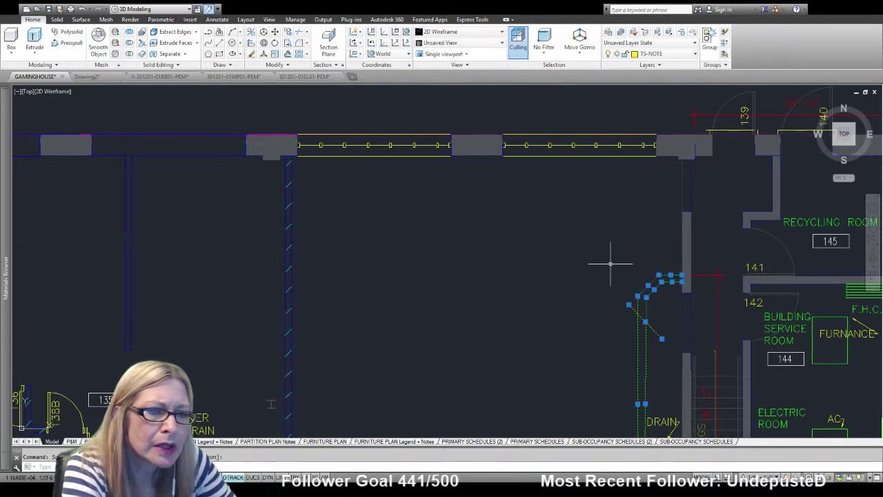
{"action": "key", "text": "Delete"}
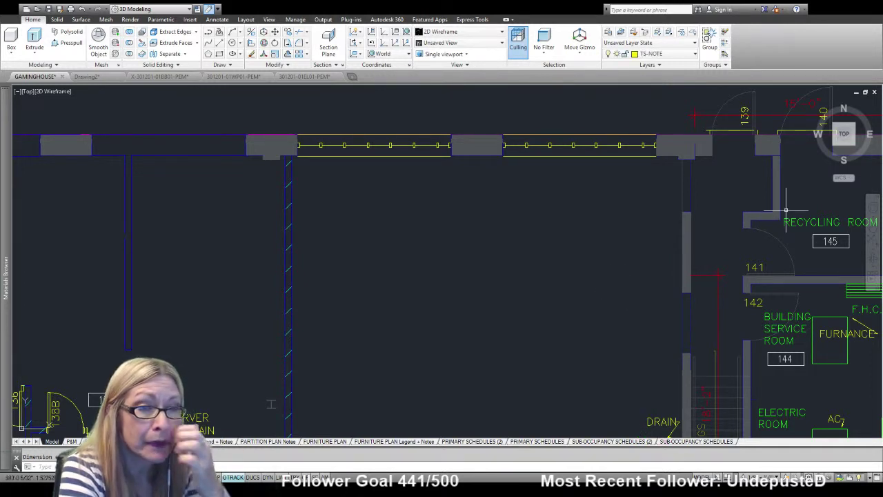
{"action": "scroll", "coordinate": [785, 209], "scroll_direction": "down", "scroll_amount": 3}
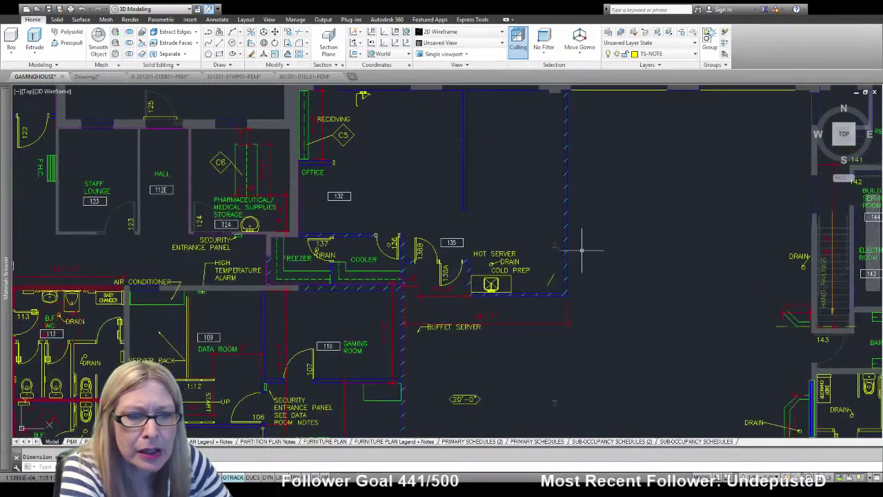
{"action": "scroll", "coordinate": [509, 262], "scroll_direction": "up", "scroll_amount": 5}
{"action": "left_click", "coordinate": [473, 212]}
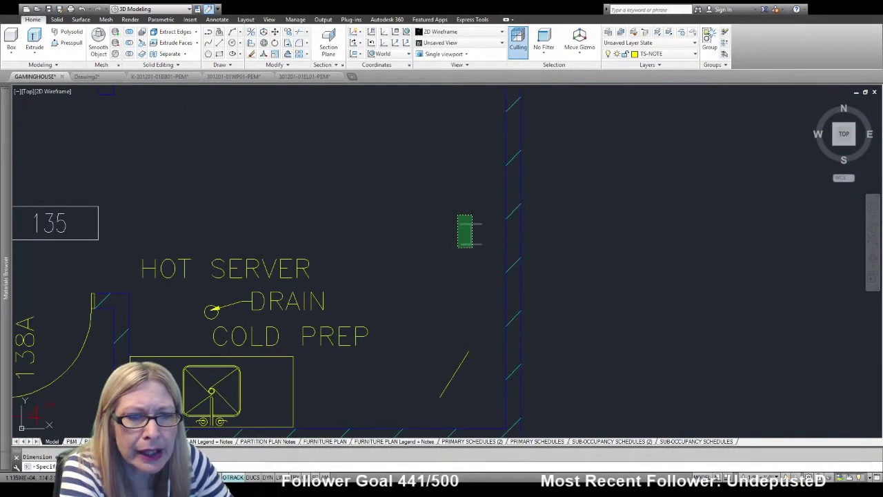
{"action": "left_click", "coordinate": [457, 247]}
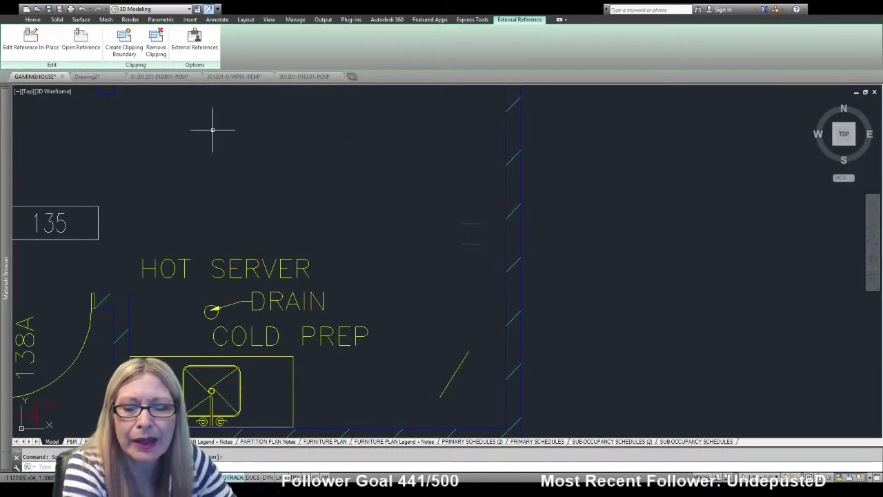
{"action": "key", "text": "Escape"}
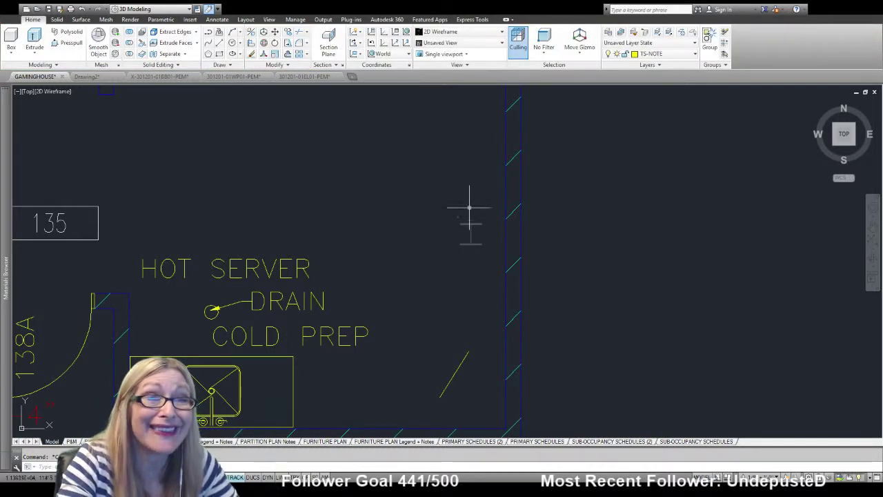
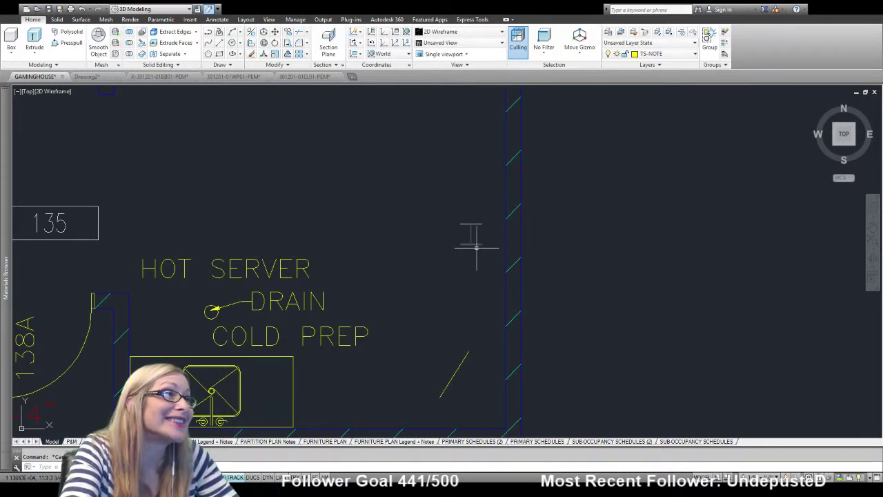
Delete the COLD PREP note, the DRAIN note with its leader, and the HOT SERVER label
{"action": "scroll", "coordinate": [472, 239], "scroll_direction": "down", "scroll_amount": 4}
{"action": "middle_click_drag", "start_coordinate": [425, 240], "coordinate": [697, 264]}
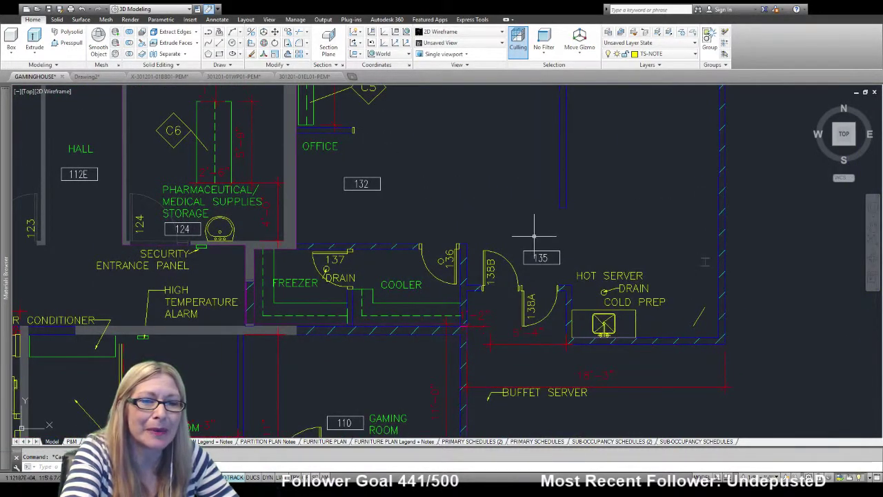
{"action": "scroll", "coordinate": [592, 258], "scroll_direction": "down", "scroll_amount": 2}
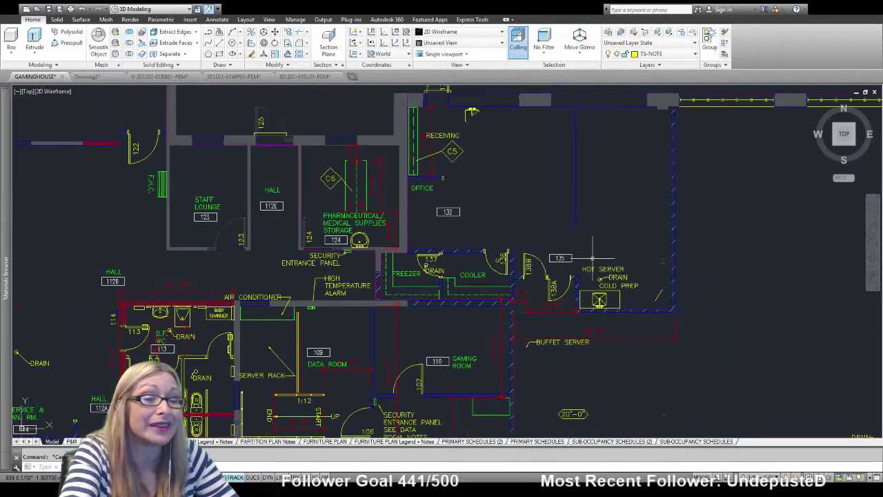
{"action": "scroll", "coordinate": [583, 277], "scroll_direction": "up", "scroll_amount": 3}
{"action": "left_click", "coordinate": [664, 301]}
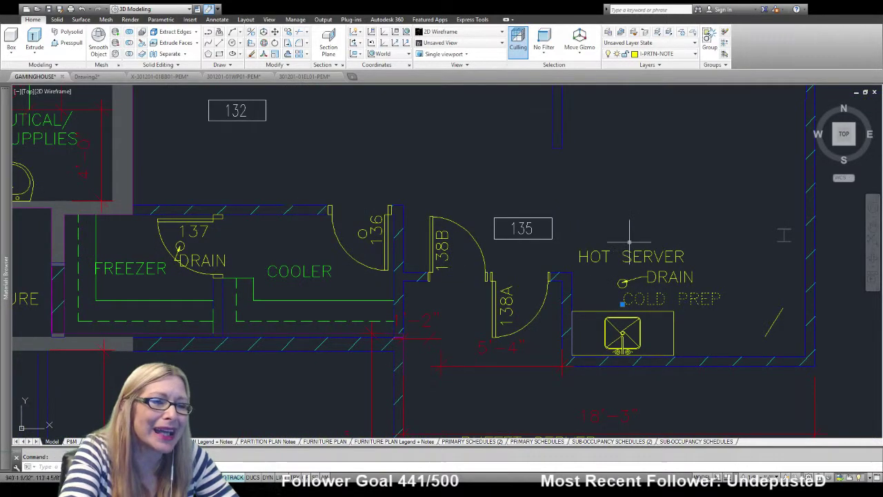
{"action": "key", "text": "Delete"}
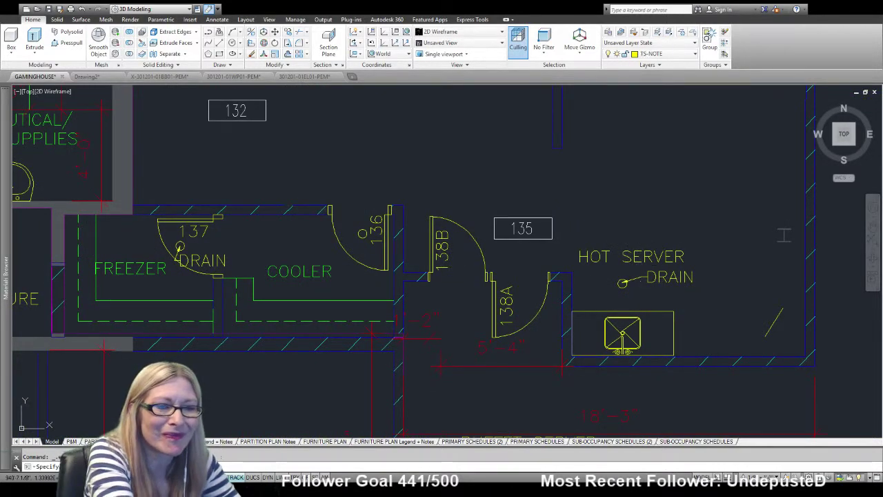
{"action": "left_click", "coordinate": [638, 279]}
{"action": "key", "text": "Delete"}
{"action": "left_click", "coordinate": [626, 256]}
{"action": "key", "text": "Delete"}
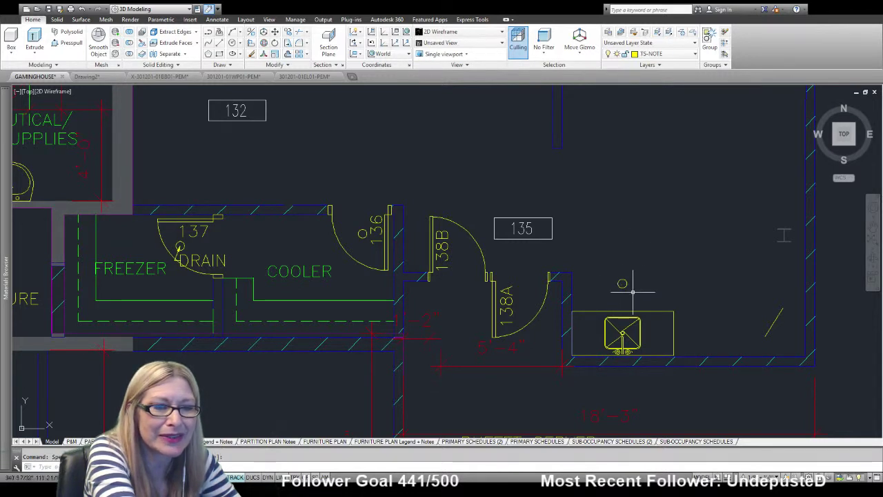
Delete the small drain circle, the fixture outline and the sink beside room 135
{"action": "left_click", "coordinate": [623, 283]}
{"action": "key", "text": "Delete"}
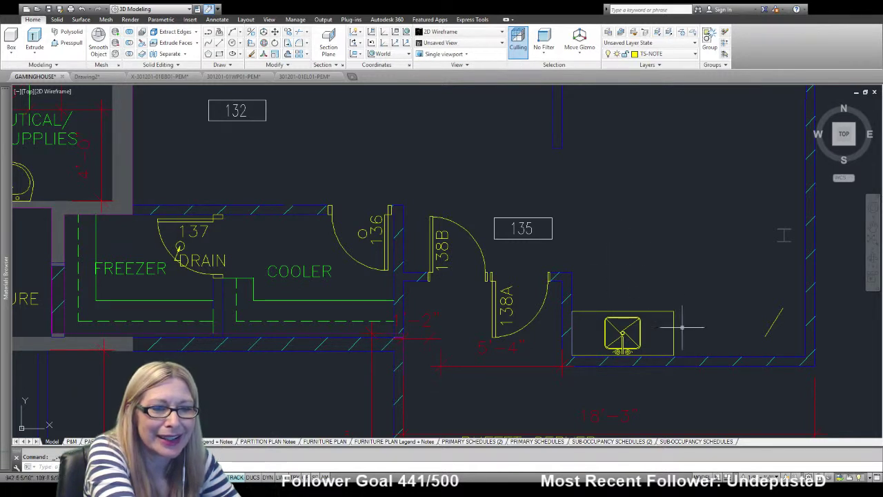
{"action": "left_click", "coordinate": [685, 328]}
{"action": "left_click", "coordinate": [633, 299]}
{"action": "key", "text": "Delete"}
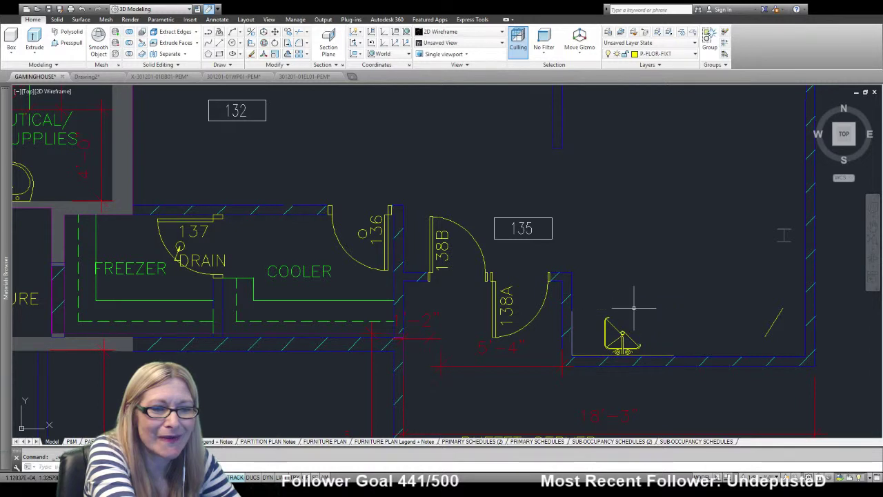
{"action": "left_click", "coordinate": [645, 341]}
{"action": "left_click", "coordinate": [605, 319]}
{"action": "key", "text": "Delete"}
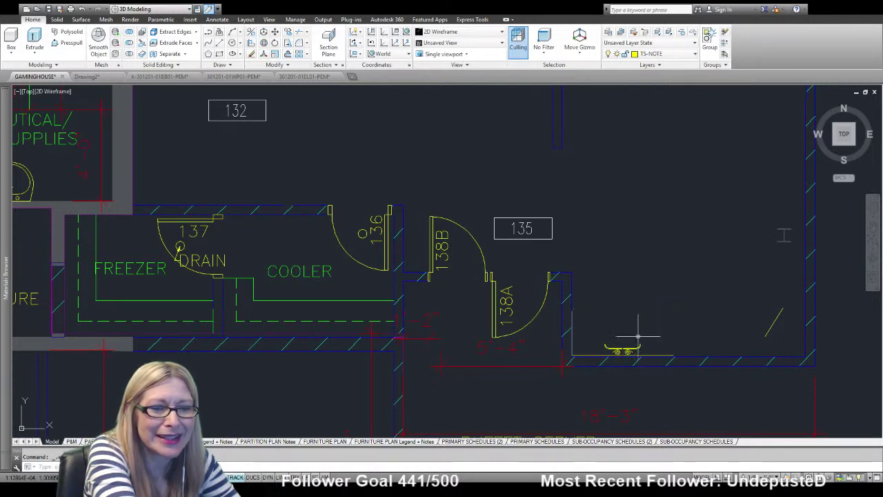
{"action": "scroll", "coordinate": [634, 345], "scroll_direction": "up", "scroll_amount": 4}
{"action": "scroll", "coordinate": [633, 345], "scroll_direction": "up", "scroll_amount": 1}
Delete the leftover fixture, the dashed vertical line and the stray wall line
{"action": "left_click", "coordinate": [643, 365]}
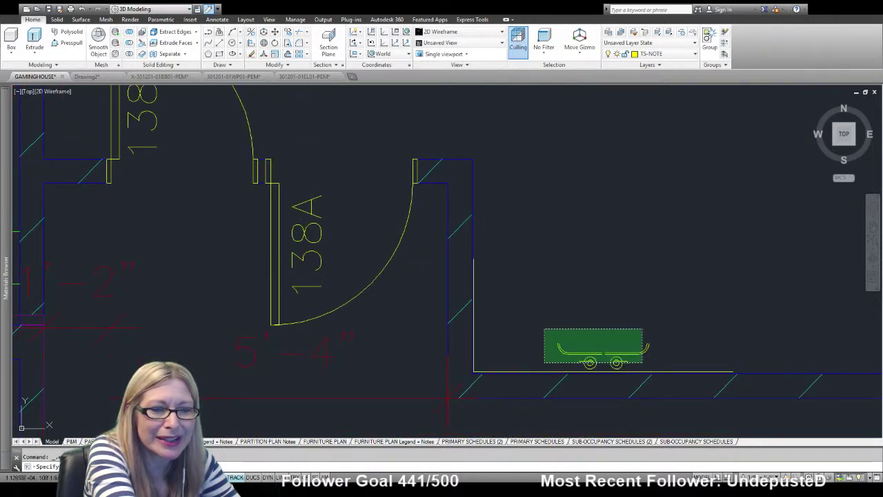
{"action": "left_click", "coordinate": [544, 329]}
{"action": "key", "text": "Delete"}
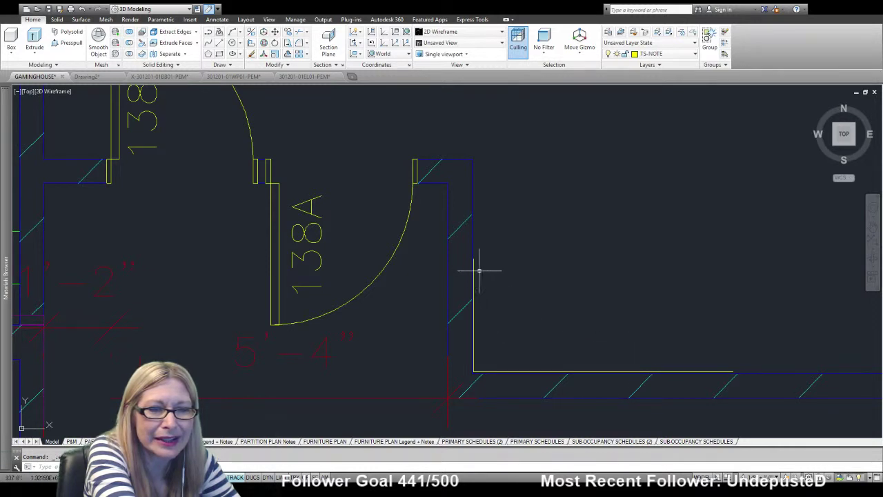
{"action": "key", "text": "Delete"}
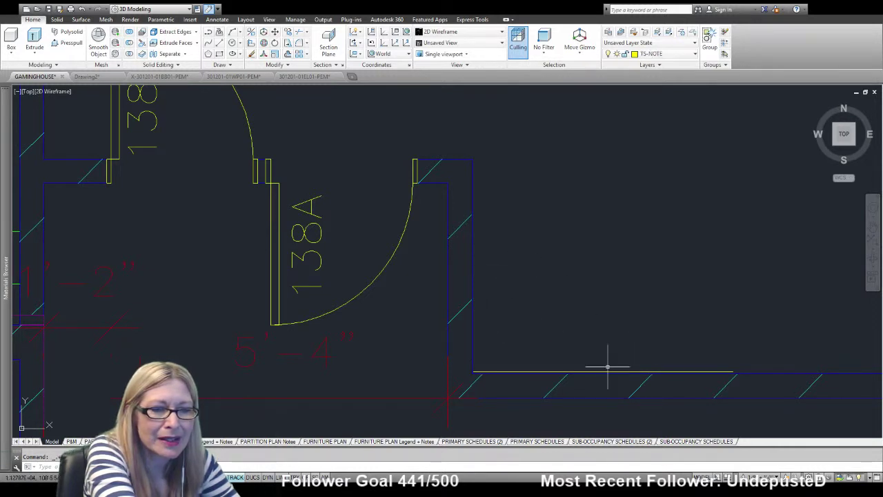
{"action": "left_click", "coordinate": [607, 370]}
{"action": "key", "text": "Delete"}
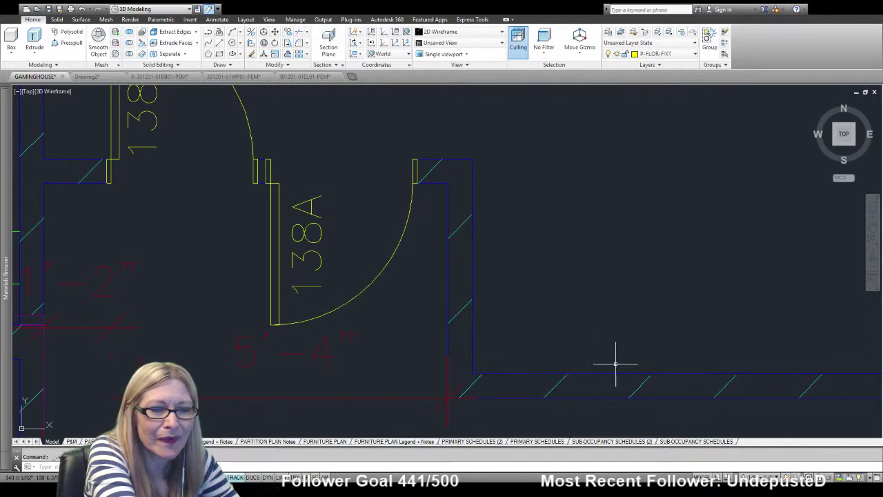
Delete doors 138A and 138B along with room tag 135
{"action": "middle_click_drag", "start_coordinate": [536, 258], "coordinate": [743, 293]}
{"action": "scroll", "coordinate": [621, 338], "scroll_direction": "down", "scroll_amount": 3}
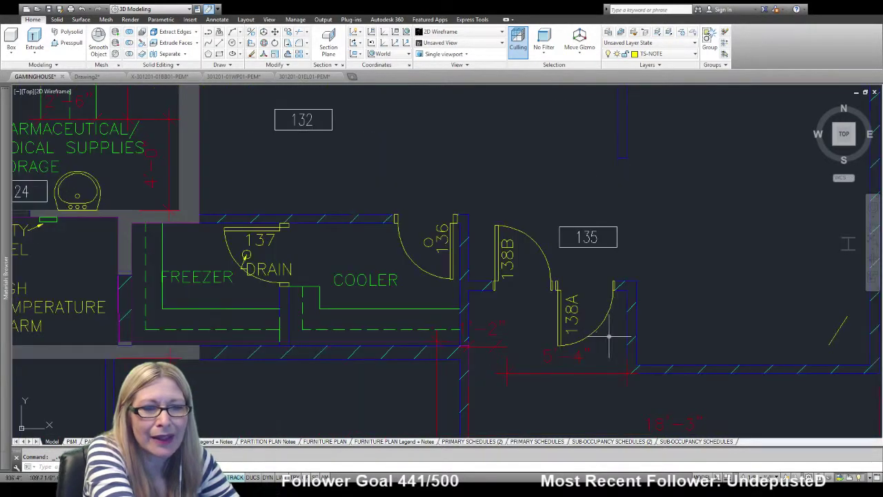
{"action": "left_click", "coordinate": [609, 336]}
{"action": "left_click", "coordinate": [511, 212]}
{"action": "key", "text": "Delete"}
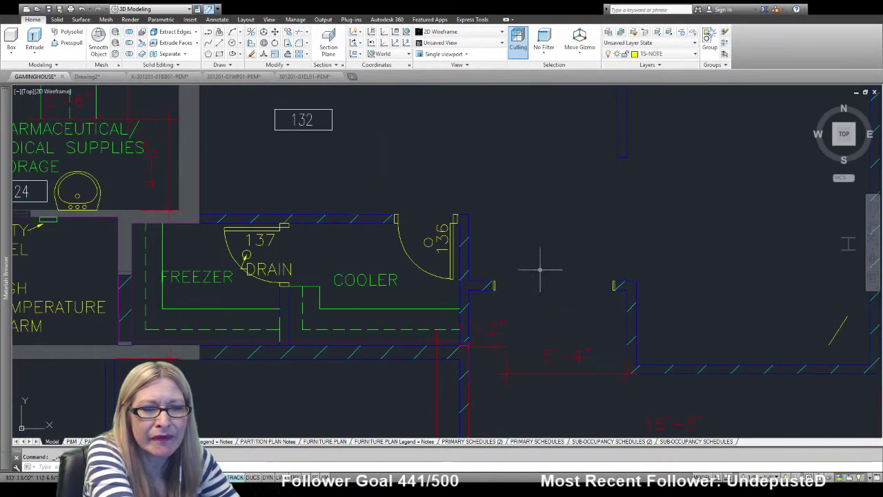
{"action": "scroll", "coordinate": [500, 284], "scroll_direction": "up", "scroll_amount": 8}
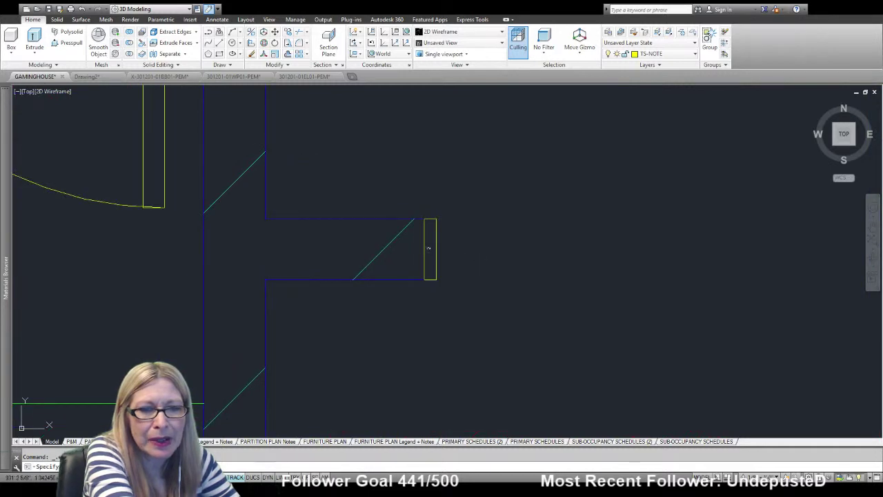
Delete the door-jamb rectangle near the cooler and select the remaining door stubs and wall lines
{"action": "left_click", "coordinate": [433, 246]}
{"action": "key", "text": "Delete"}
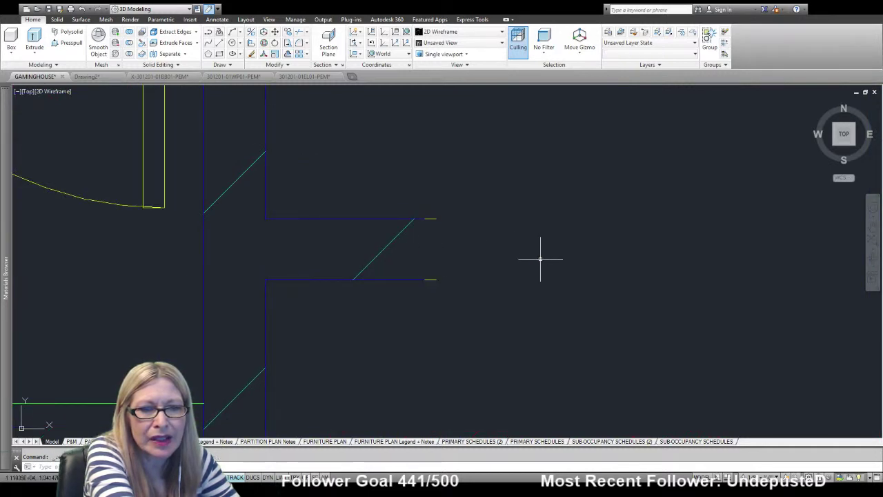
{"action": "left_click", "coordinate": [456, 321]}
{"action": "left_click", "coordinate": [422, 191]}
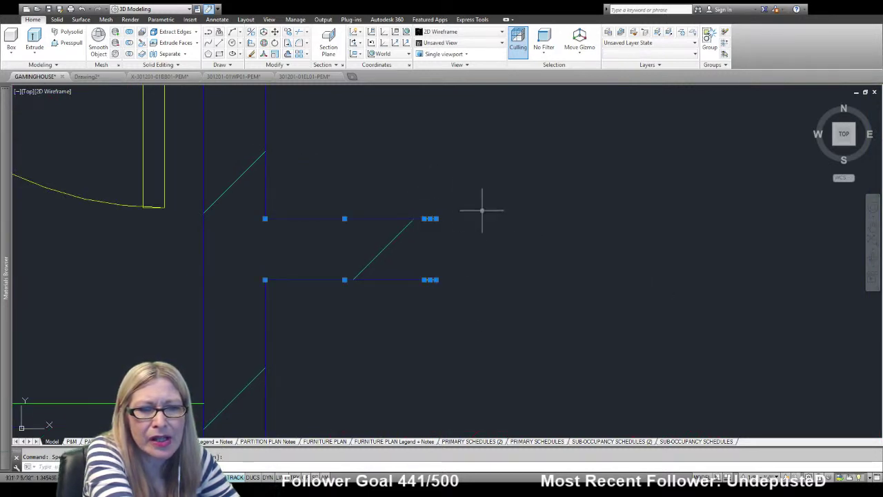
{"action": "scroll", "coordinate": [420, 235], "scroll_direction": "down", "scroll_amount": 3}
Clear the selection and delete the RECEIVING label block
{"action": "scroll", "coordinate": [438, 276], "scroll_direction": "down", "scroll_amount": 3}
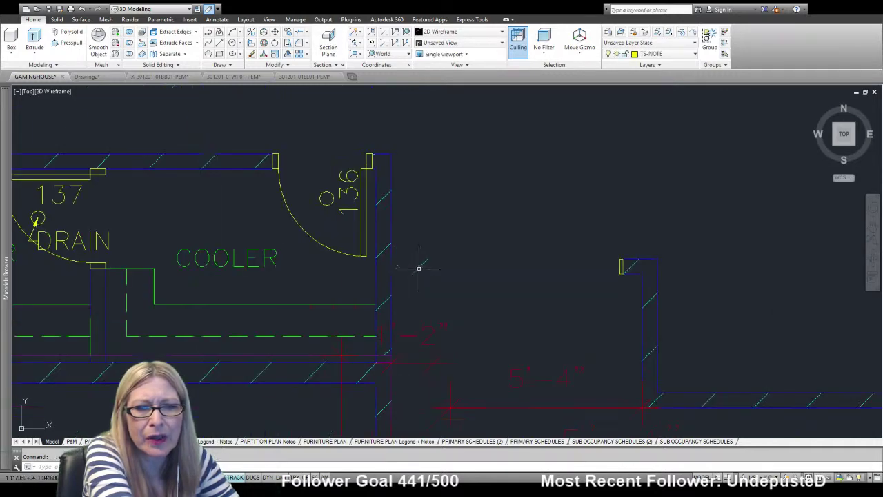
{"action": "key", "text": "Escape"}
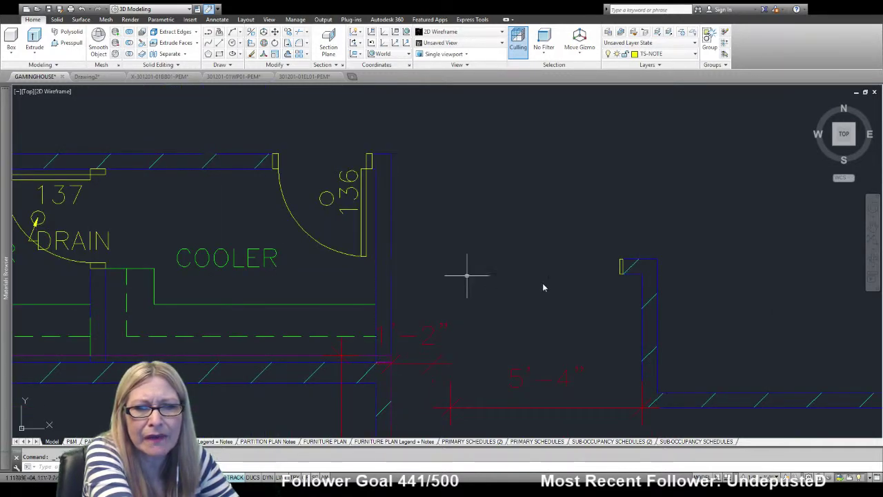
{"action": "scroll", "coordinate": [465, 275], "scroll_direction": "down", "scroll_amount": 5}
{"action": "scroll", "coordinate": [545, 321], "scroll_direction": "up", "scroll_amount": 1}
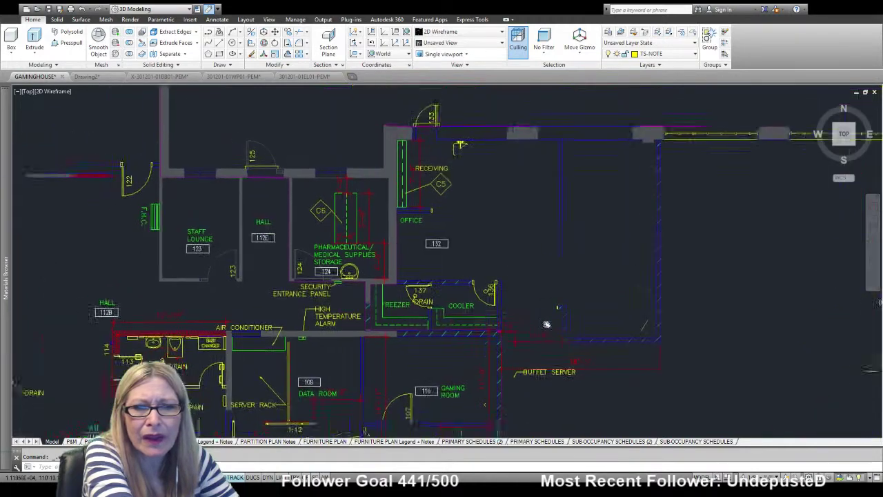
{"action": "scroll", "coordinate": [598, 262], "scroll_direction": "up", "scroll_amount": 1}
{"action": "scroll", "coordinate": [584, 170], "scroll_direction": "up", "scroll_amount": 1}
{"action": "scroll", "coordinate": [564, 166], "scroll_direction": "up", "scroll_amount": 2}
{"action": "middle_click_drag", "start_coordinate": [565, 167], "coordinate": [589, 352]}
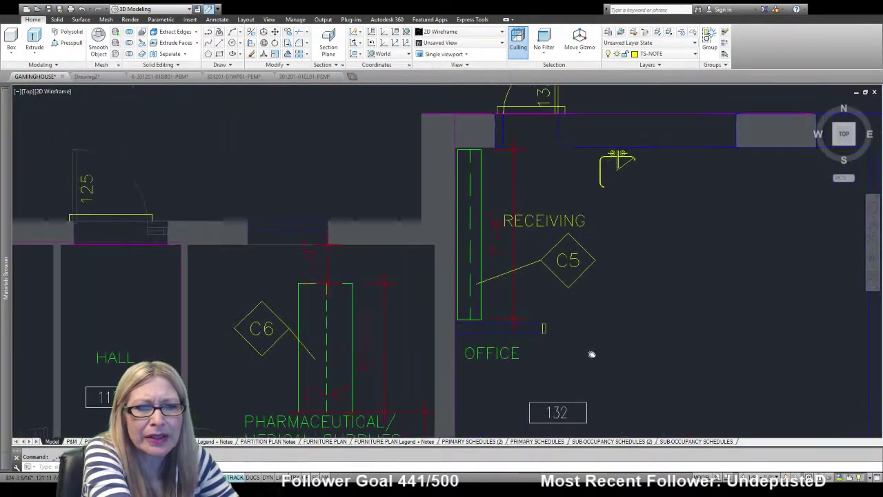
{"action": "left_click", "coordinate": [469, 187]}
{"action": "key", "text": "Delete"}
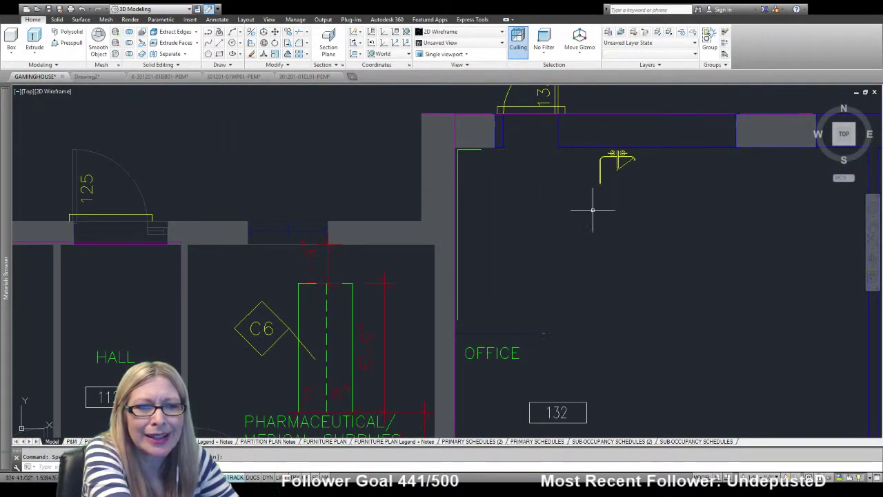
Delete the fixture near the top wall and its leftover yellow piece
{"action": "left_click_drag", "start_coordinate": [660, 197], "coordinate": [571, 156]}
{"action": "key", "text": "Delete"}
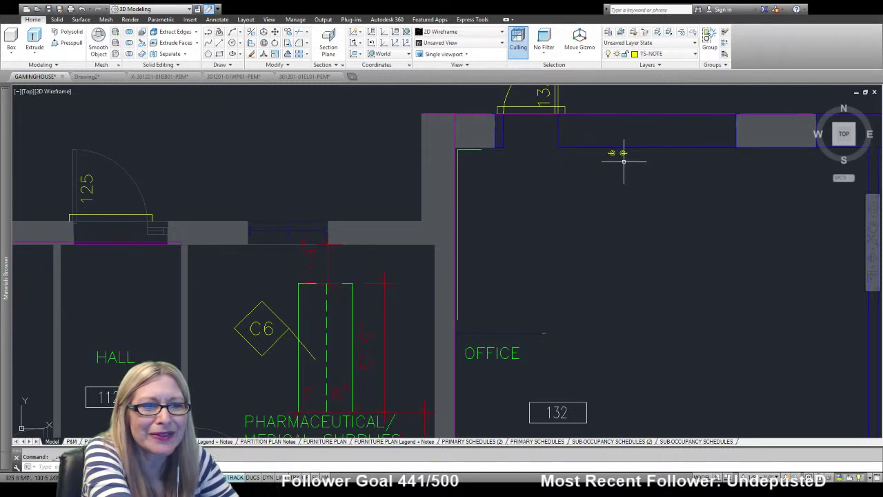
{"action": "scroll", "coordinate": [650, 180], "scroll_direction": "up", "scroll_amount": 3}
{"action": "left_click_drag", "start_coordinate": [640, 144], "coordinate": [516, 108]}
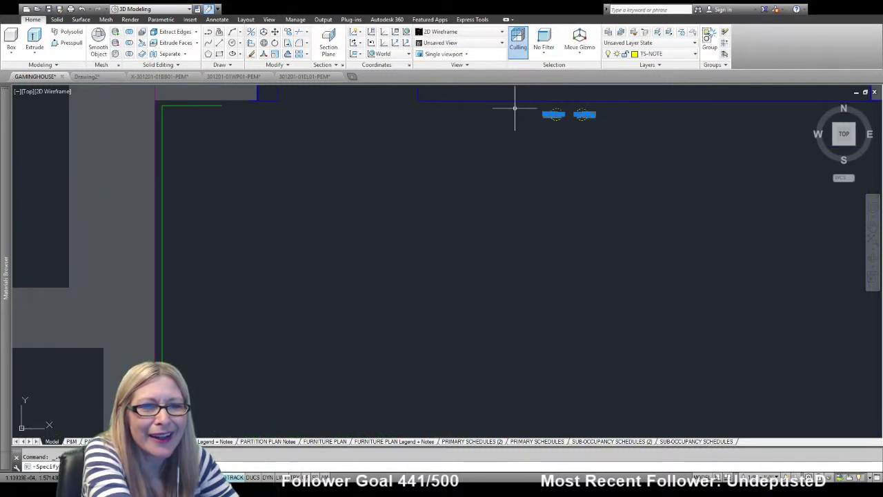
{"action": "key", "text": "Delete"}
Delete the OFFICE label, room tag 132 and its partition lines
{"action": "middle_click_drag", "start_coordinate": [316, 286], "coordinate": [542, 142]}
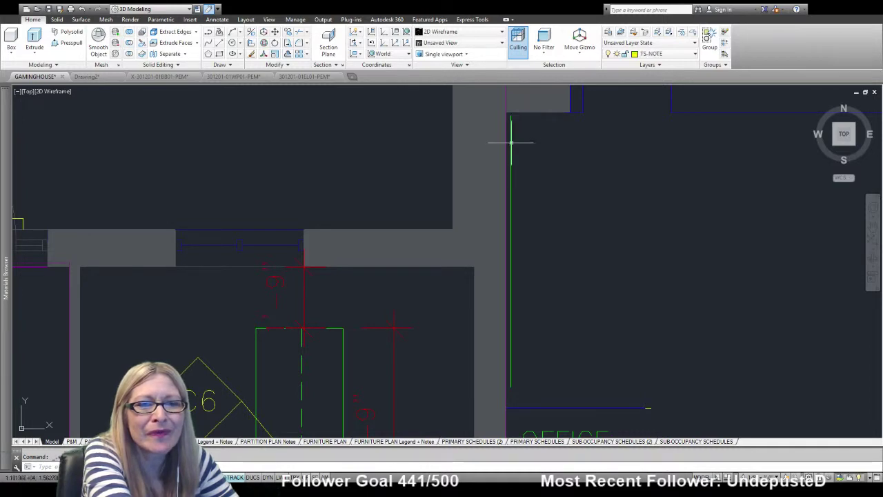
{"action": "middle_click_drag", "start_coordinate": [580, 289], "coordinate": [528, 114]}
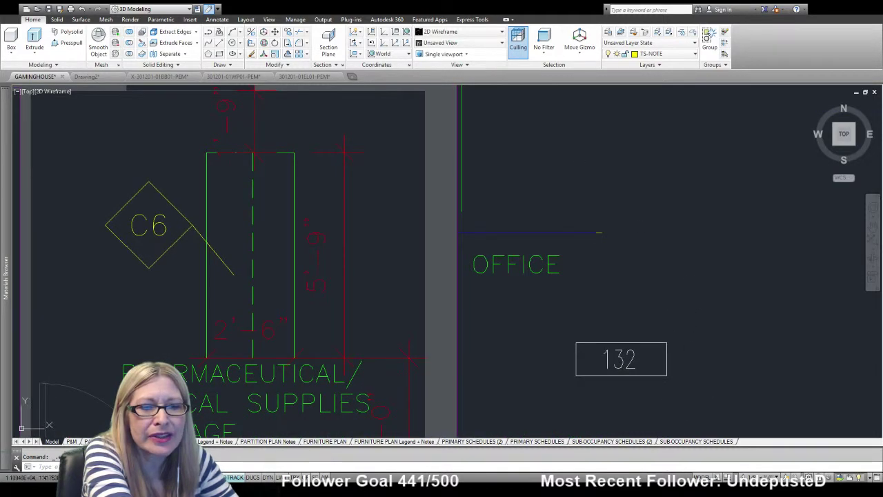
{"action": "left_click_drag", "start_coordinate": [686, 399], "coordinate": [460, 122]}
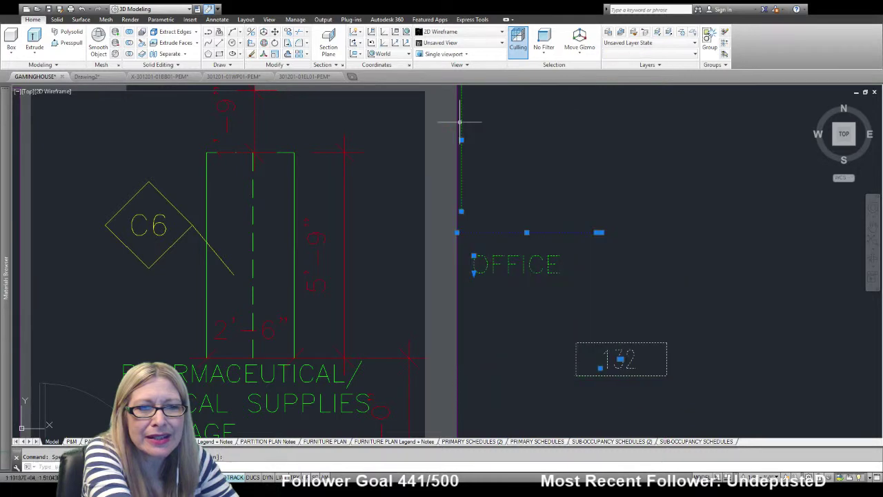
{"action": "key", "text": "Delete"}
{"action": "scroll", "coordinate": [400, 203], "scroll_direction": "down", "scroll_amount": 4}
Delete the PHARMACEUTICAL/MEDICAL SUPPLIES STORAGE label, room tag 124 and its lines
{"action": "scroll", "coordinate": [446, 174], "scroll_direction": "down", "scroll_amount": 3}
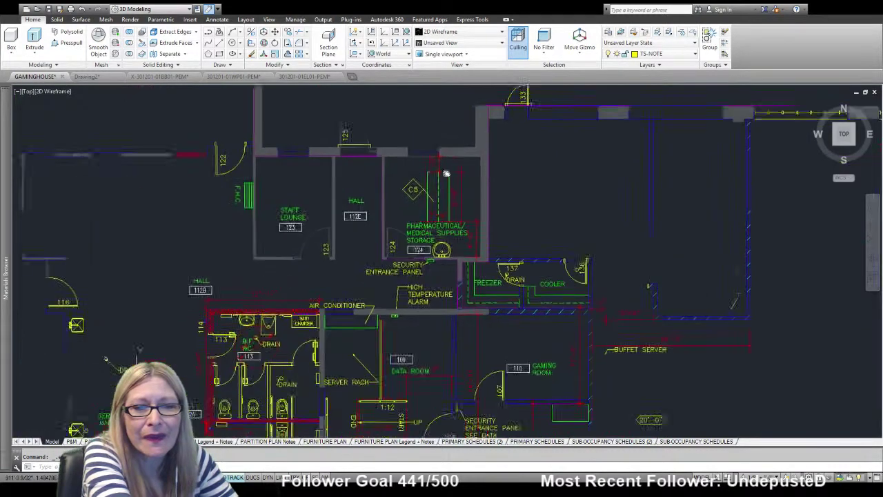
{"action": "scroll", "coordinate": [447, 174], "scroll_direction": "up", "scroll_amount": 4}
{"action": "scroll", "coordinate": [610, 258], "scroll_direction": "up", "scroll_amount": 2}
{"action": "left_click_drag", "start_coordinate": [666, 278], "coordinate": [413, 107]}
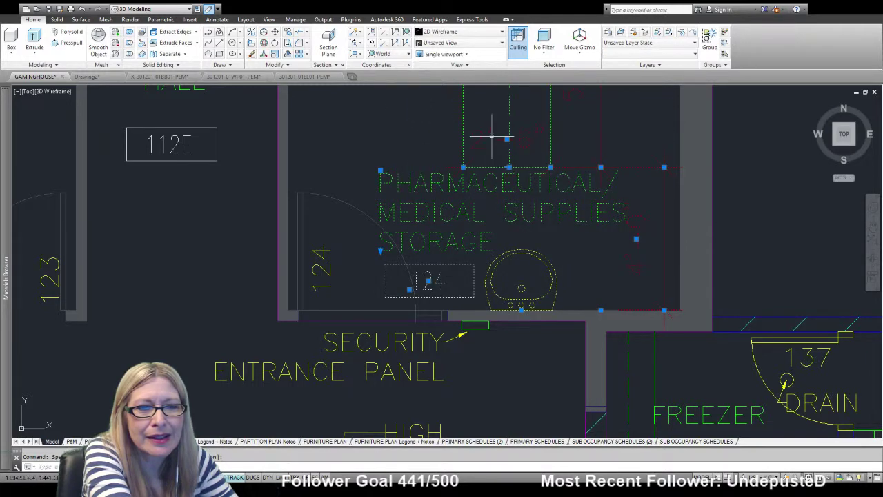
{"action": "key", "text": "Delete"}
Delete the C6 tag and its red lines in the hall
{"action": "mouse_move", "coordinate": [536, 177]}
{"action": "middle_mouse_down"}
{"action": "mouse_move", "coordinate": [504, 260]}
{"action": "mouse_move", "coordinate": [472, 226]}
{"action": "middle_mouse_up"}
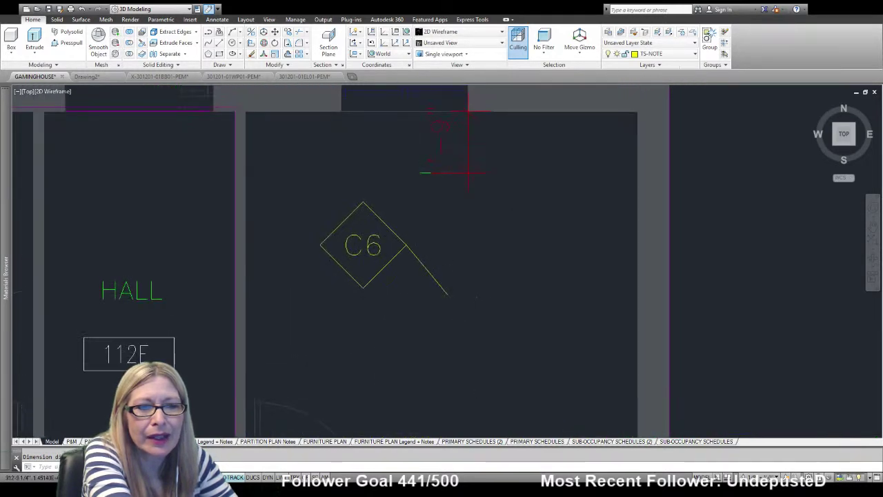
{"action": "scroll", "coordinate": [472, 227], "scroll_direction": "down", "scroll_amount": 2}
{"action": "left_click_drag", "start_coordinate": [522, 322], "coordinate": [356, 184]}
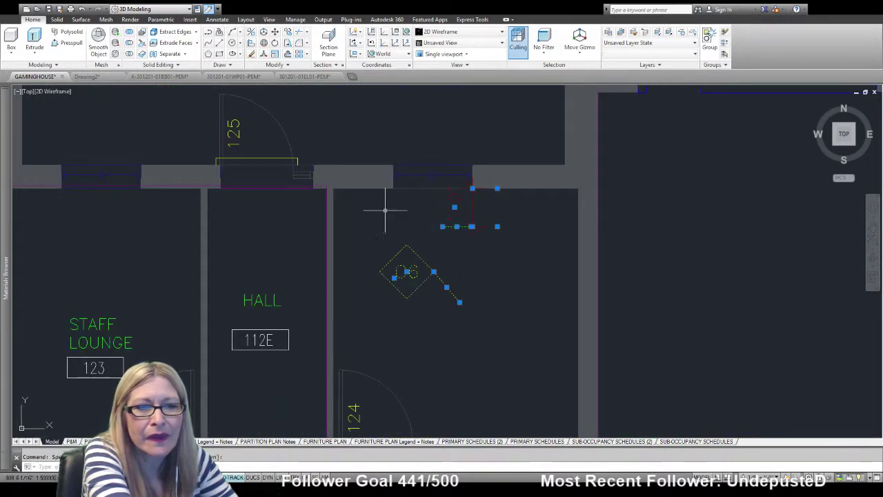
{"action": "key", "text": "Delete"}
{"action": "middle_click_drag", "start_coordinate": [408, 255], "coordinate": [472, 89]}
{"action": "scroll", "coordinate": [451, 135], "scroll_direction": "down", "scroll_amount": 3}
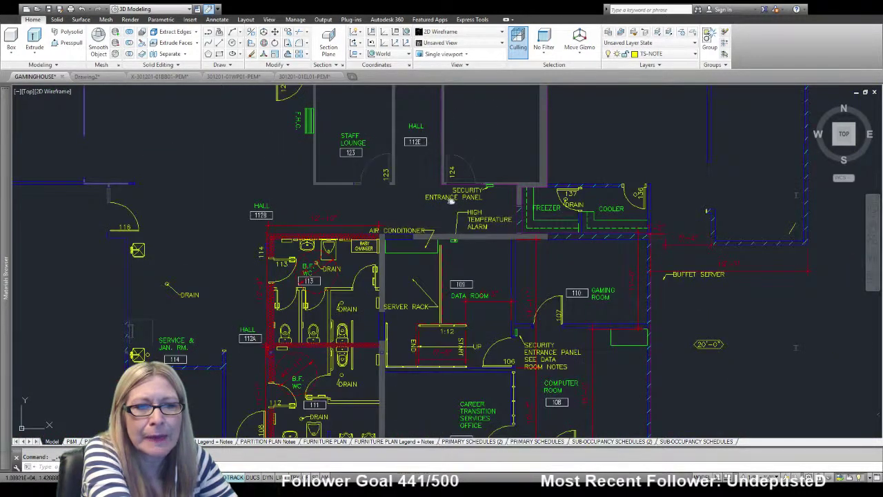
{"action": "middle_click_drag", "start_coordinate": [449, 200], "coordinate": [443, 314]}
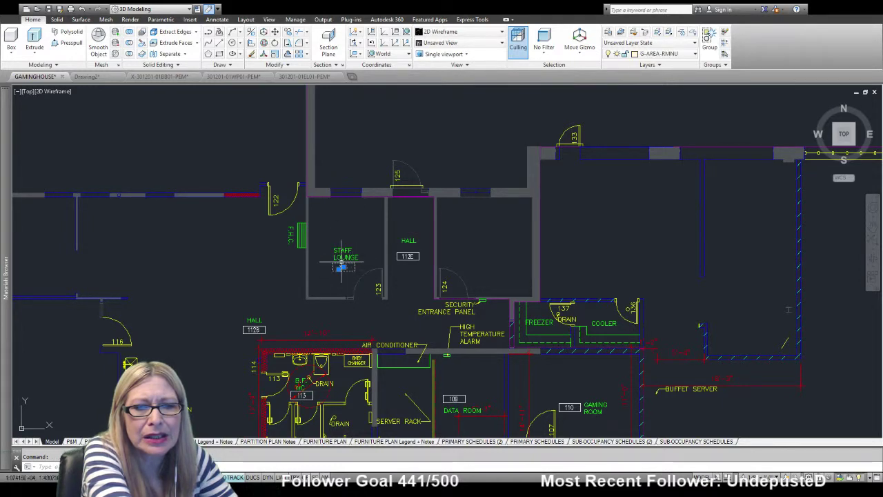
Delete the STAFF LOUNGE label and tag and the SECURITY ENTRANCE PANEL note
{"action": "key", "text": "Delete"}
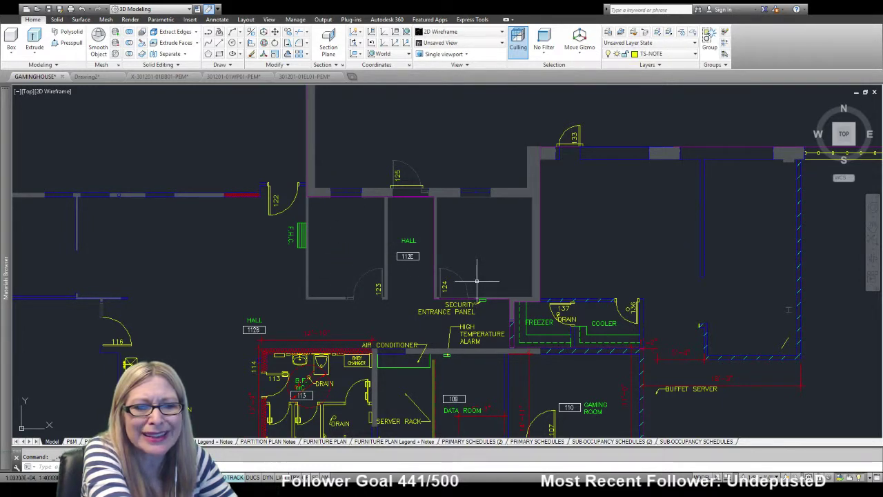
{"action": "scroll", "coordinate": [477, 280], "scroll_direction": "down", "scroll_amount": 3}
{"action": "scroll", "coordinate": [386, 183], "scroll_direction": "up", "scroll_amount": 5}
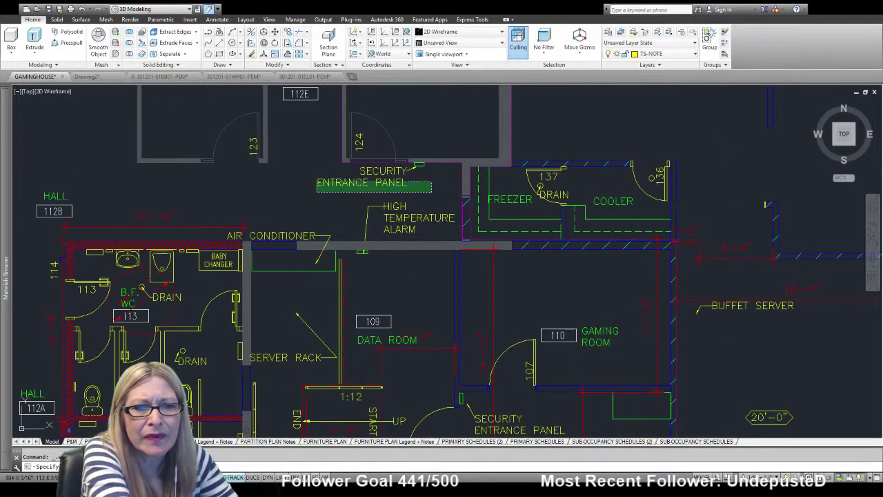
{"action": "left_click", "coordinate": [386, 183]}
{"action": "key", "text": "Delete"}
Delete the small green U-shaped equipment symbol near the freezer and cooler area
{"action": "scroll", "coordinate": [409, 183], "scroll_direction": "up", "scroll_amount": 3}
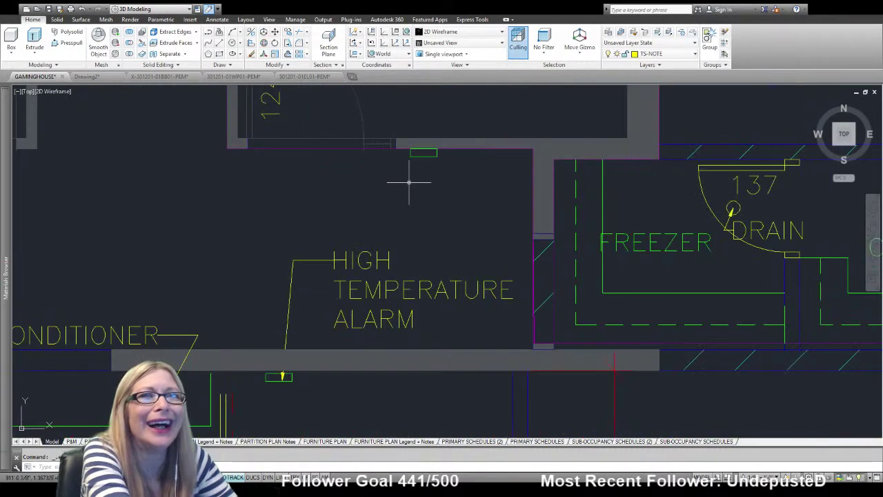
{"action": "mouse_move", "coordinate": [465, 193]}
{"action": "middle_mouse_down"}
{"action": "mouse_move", "coordinate": [310, 180]}
{"action": "mouse_move", "coordinate": [273, 158]}
{"action": "middle_mouse_up"}
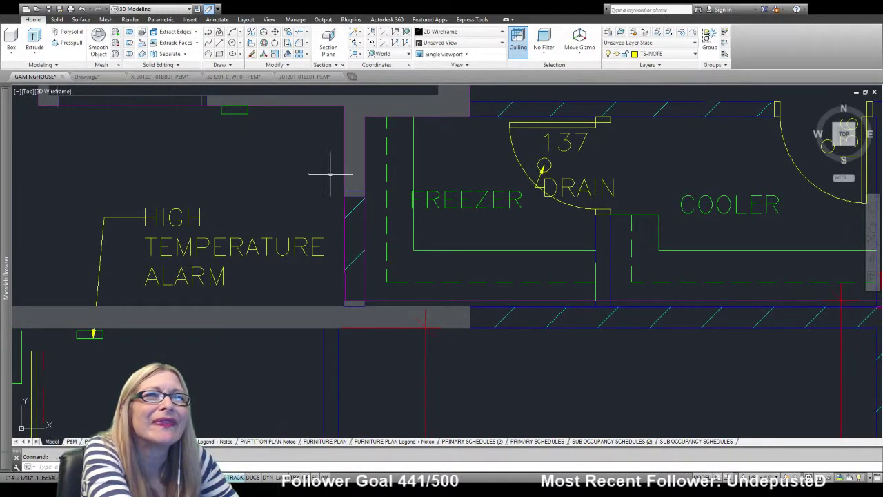
{"action": "scroll", "coordinate": [325, 173], "scroll_direction": "up", "scroll_amount": 2}
{"action": "middle_click_drag", "start_coordinate": [262, 181], "coordinate": [334, 285]}
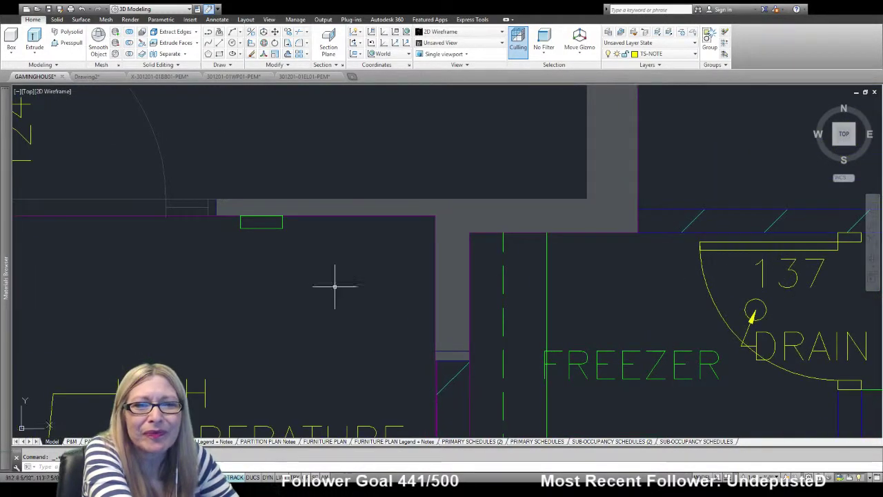
{"action": "scroll", "coordinate": [334, 286], "scroll_direction": "down", "scroll_amount": 2}
{"action": "scroll", "coordinate": [320, 269], "scroll_direction": "up", "scroll_amount": 2}
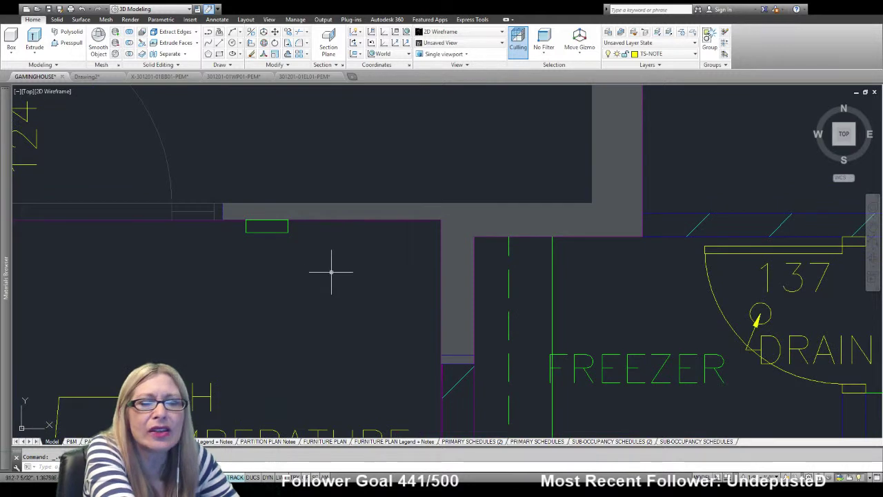
{"action": "scroll", "coordinate": [286, 231], "scroll_direction": "up", "scroll_amount": 2}
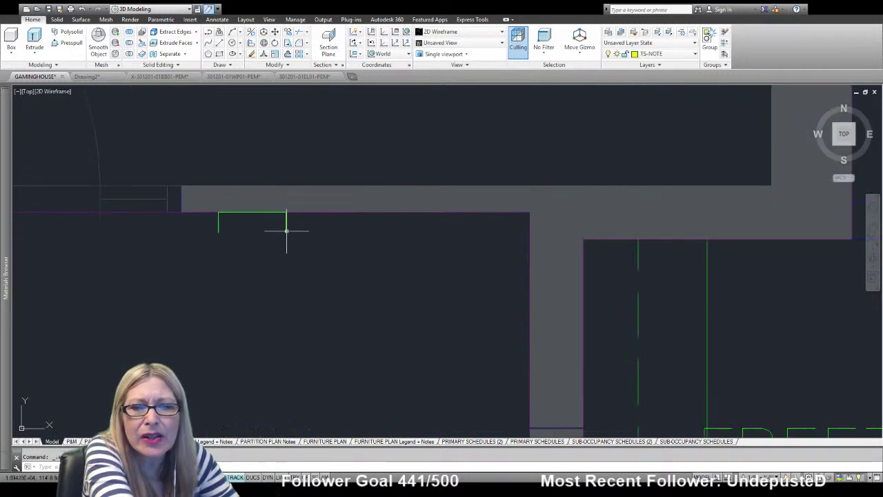
{"action": "left_click", "coordinate": [276, 230]}
{"action": "key", "text": "Delete"}
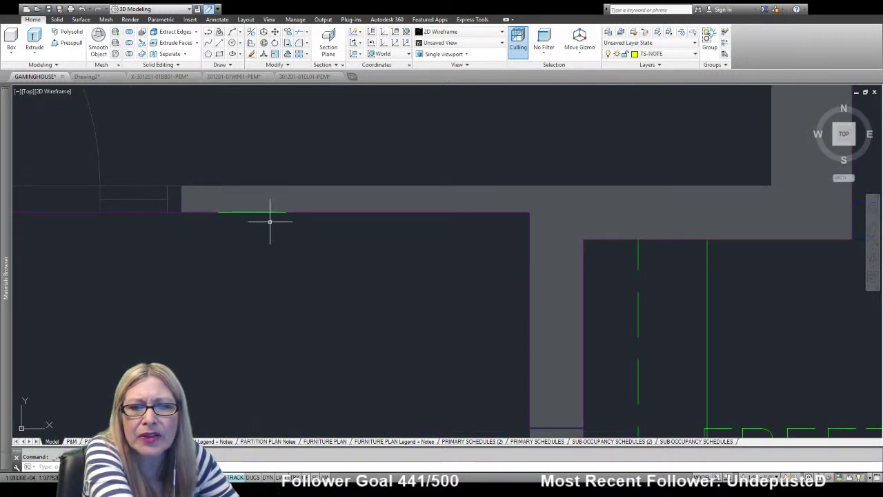
Begin a selection window over the HIGH TEMPERATURE ALARM note
{"action": "scroll", "coordinate": [241, 208], "scroll_direction": "up", "scroll_amount": 2}
{"action": "scroll", "coordinate": [245, 221], "scroll_direction": "up", "scroll_amount": 2}
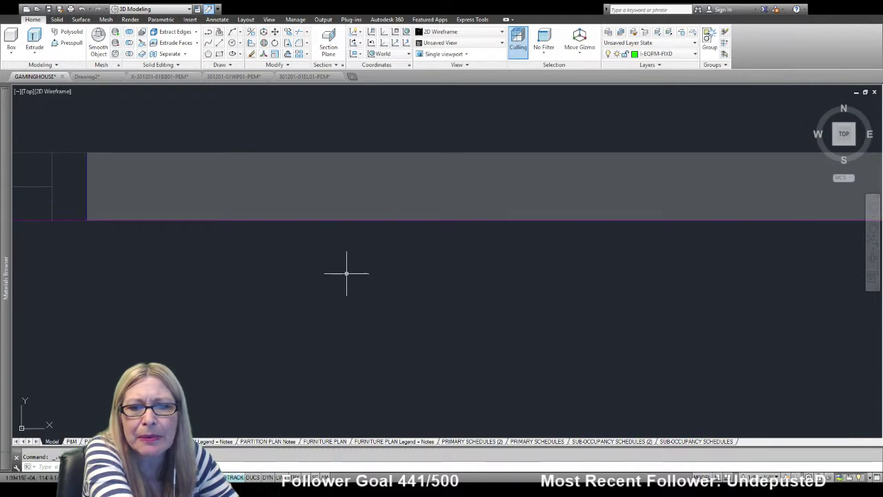
{"action": "scroll", "coordinate": [437, 168], "scroll_direction": "down", "scroll_amount": 4}
{"action": "scroll", "coordinate": [350, 287], "scroll_direction": "down", "scroll_amount": 2}
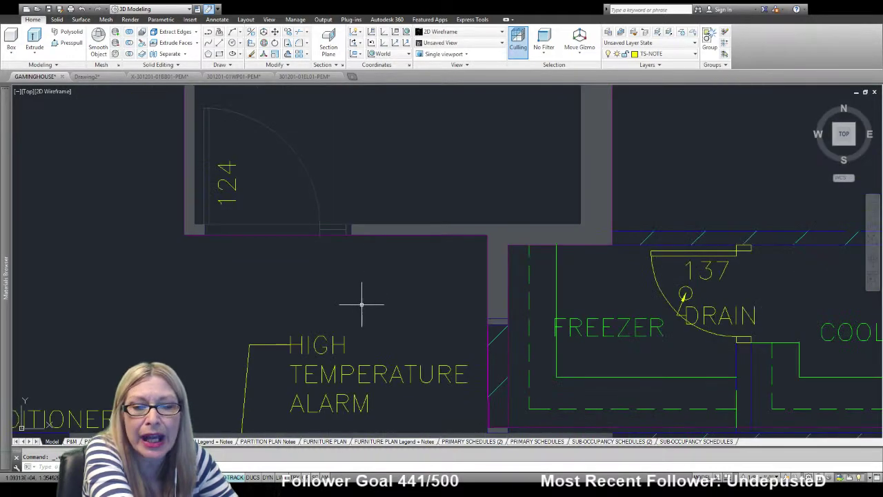
{"action": "middle_click_drag", "start_coordinate": [361, 306], "coordinate": [365, 177]}
{"action": "left_click", "coordinate": [393, 273]}
Delete the HIGH TEMPERATURE ALARM note and the small green equipment rectangle
{"action": "left_click", "coordinate": [280, 192]}
{"action": "key", "text": "Delete"}
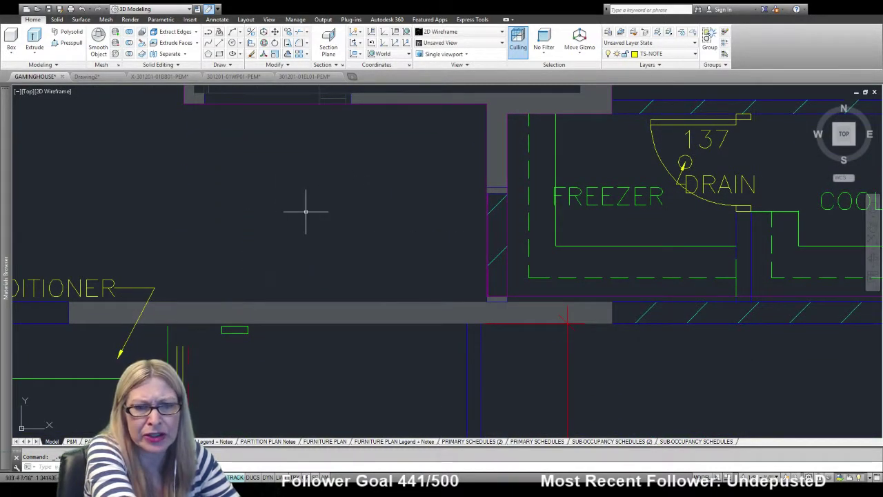
{"action": "left_click", "coordinate": [255, 348]}
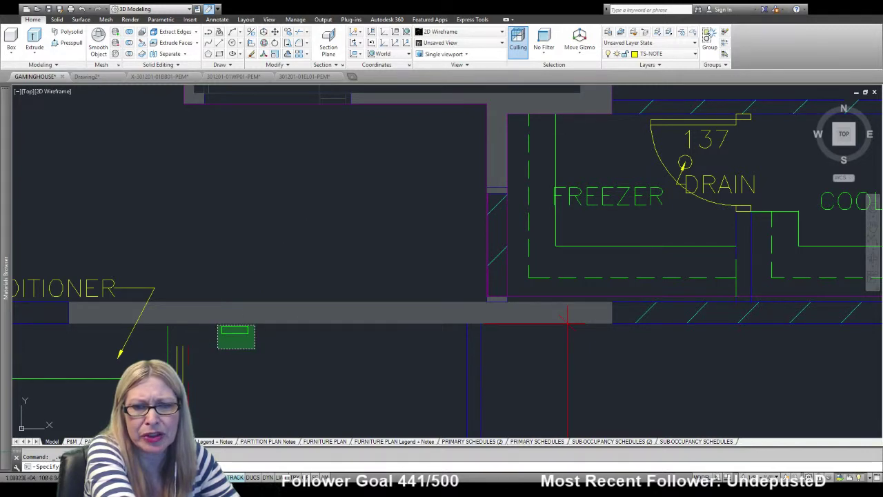
{"action": "left_click", "coordinate": [217, 325]}
{"action": "key", "text": "Delete"}
Delete the AIR CONDITIONER note and its leader arrow
{"action": "middle_click_drag", "start_coordinate": [60, 288], "coordinate": [321, 185]}
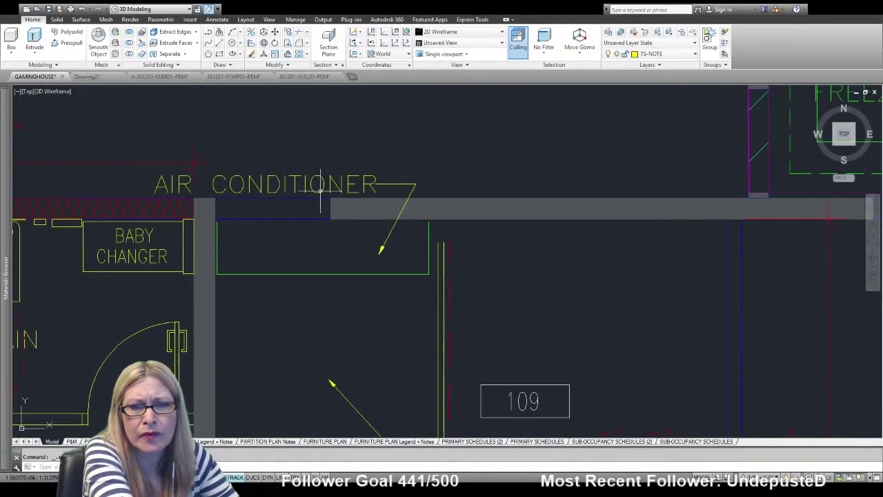
{"action": "left_click", "coordinate": [292, 176]}
{"action": "key", "text": "Delete"}
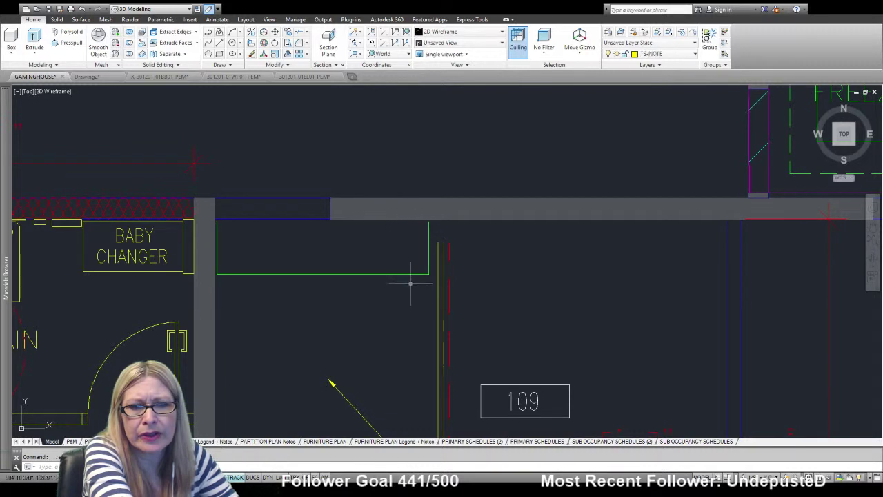
Remove the green fixture outline's bottom and vertical lines beside the data room
{"action": "left_click", "coordinate": [410, 283]}
{"action": "left_click", "coordinate": [306, 258]}
{"action": "key", "text": "Delete"}
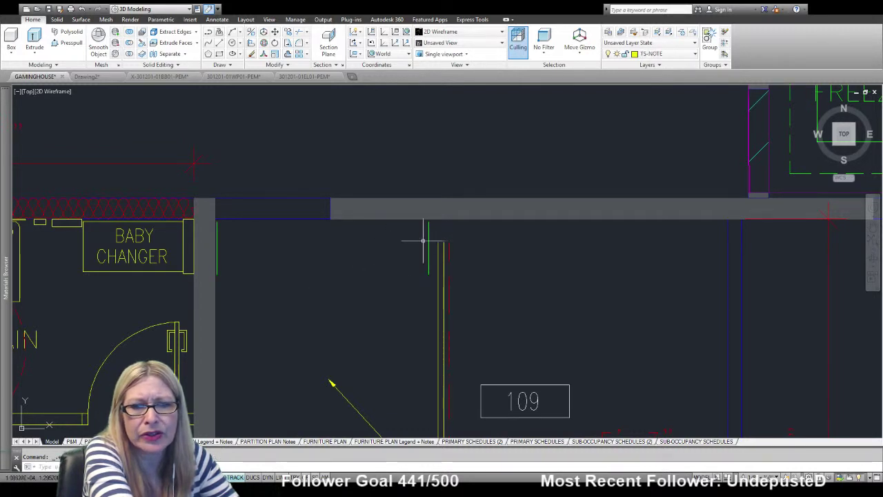
{"action": "left_click", "coordinate": [344, 237]}
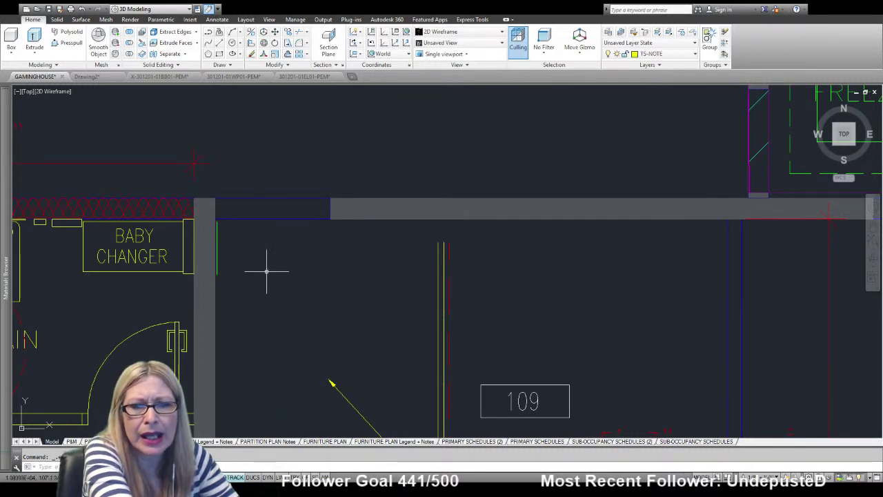
{"action": "scroll", "coordinate": [253, 276], "scroll_direction": "up", "scroll_amount": 2}
{"action": "middle_click_drag", "start_coordinate": [292, 292], "coordinate": [458, 256]}
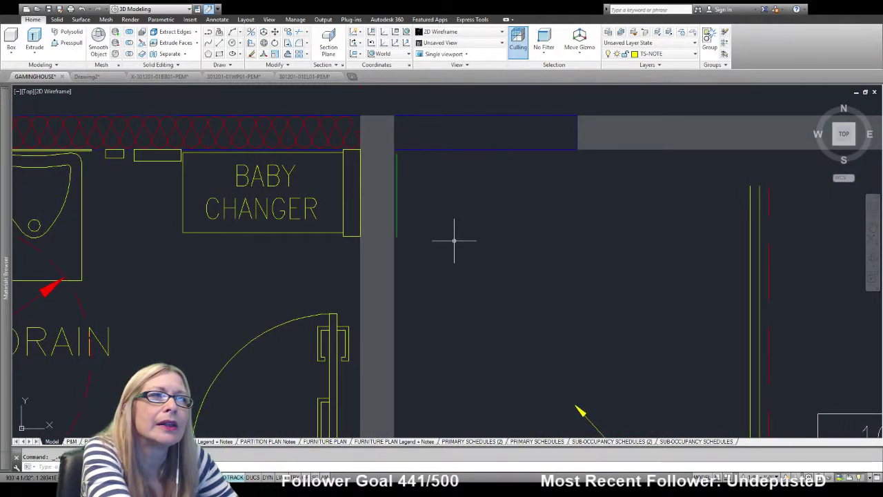
{"action": "scroll", "coordinate": [424, 226], "scroll_direction": "up", "scroll_amount": 2}
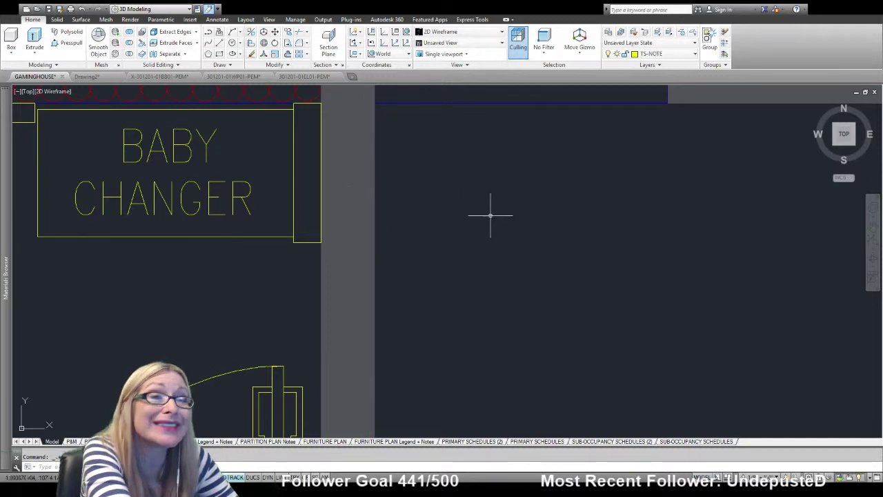
{"action": "scroll", "coordinate": [585, 258], "scroll_direction": "down", "scroll_amount": 3}
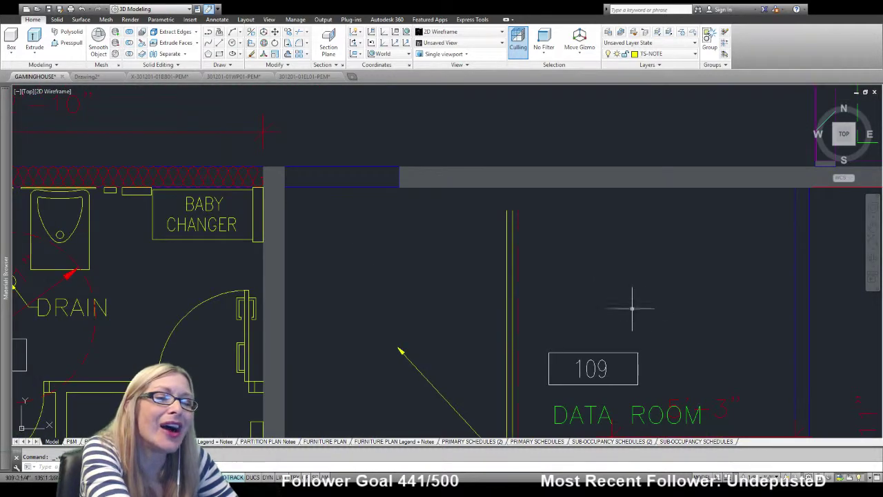
Delete the DATA ROOM label and its 109 room tag
{"action": "middle_click_drag", "start_coordinate": [630, 305], "coordinate": [567, 161]}
{"action": "left_click", "coordinate": [556, 161]}
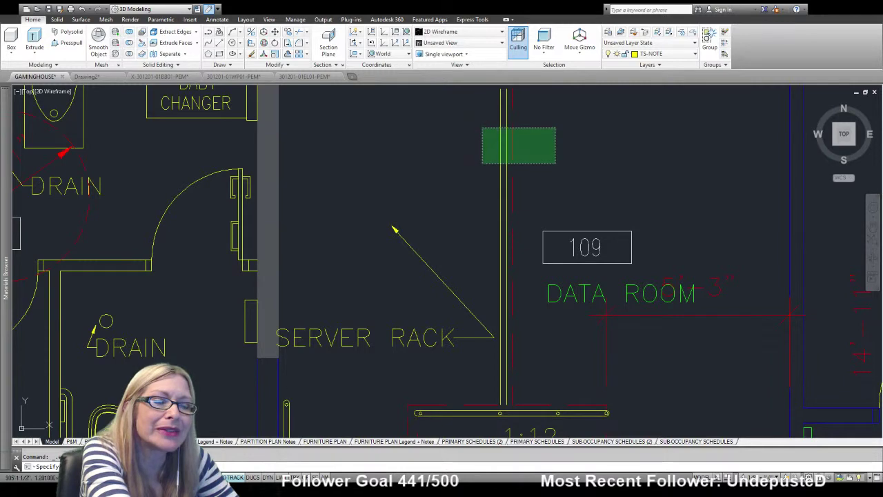
{"action": "left_click", "coordinate": [481, 127]}
{"action": "key", "text": "Escape"}
{"action": "left_click", "coordinate": [699, 359]}
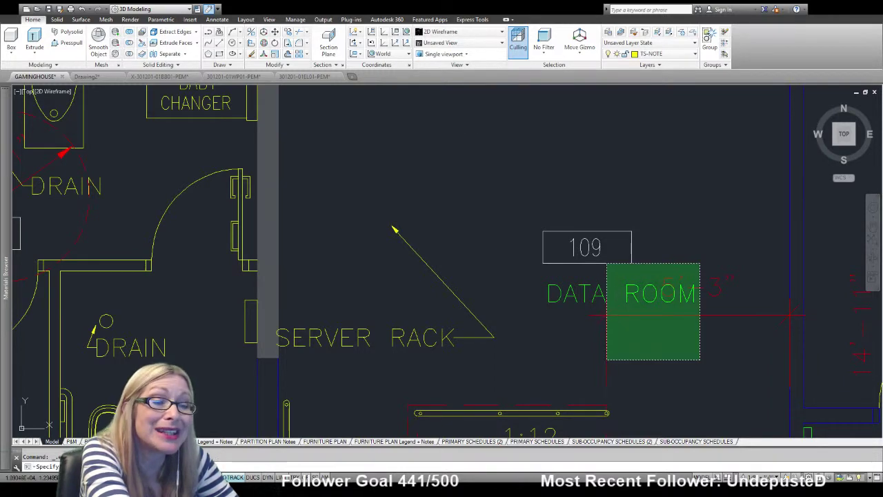
{"action": "left_click", "coordinate": [571, 217]}
{"action": "key", "text": "Delete"}
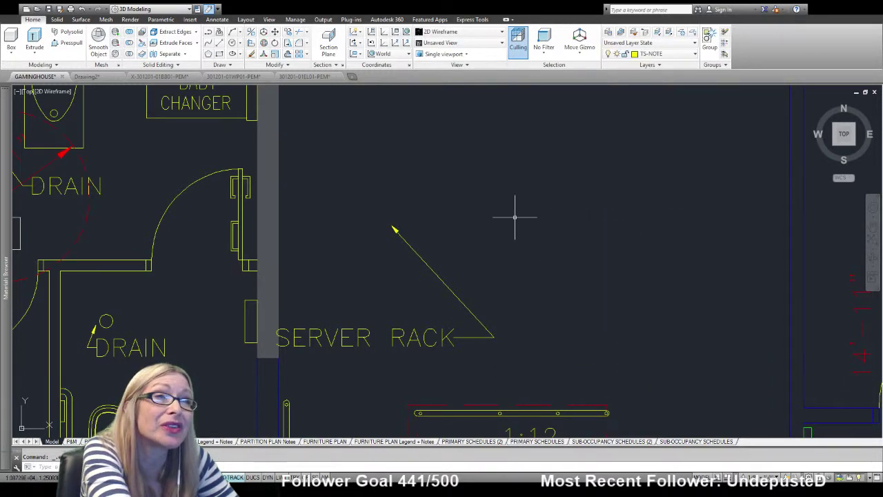
Window-select the SERVER RACK note's leader
{"action": "scroll", "coordinate": [515, 217], "scroll_direction": "down", "scroll_amount": 2}
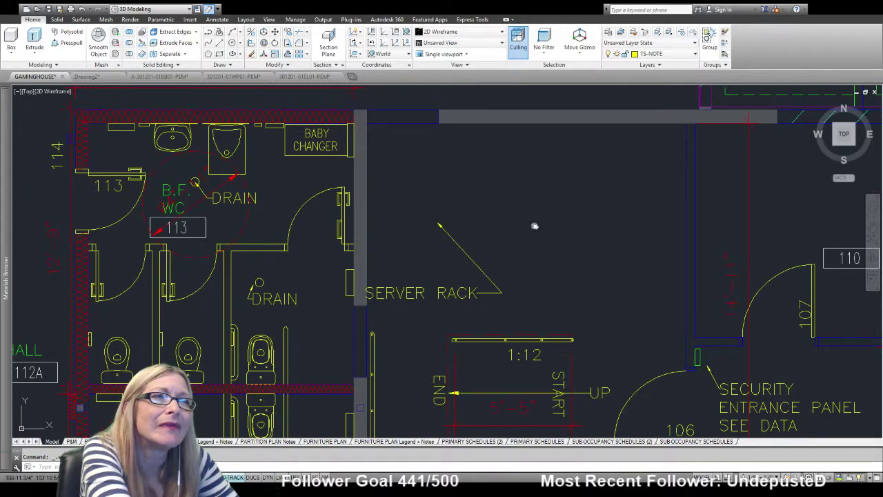
{"action": "mouse_move", "coordinate": [534, 226]}
{"action": "middle_mouse_down"}
{"action": "mouse_move", "coordinate": [568, 161]}
{"action": "mouse_move", "coordinate": [559, 103]}
{"action": "middle_mouse_up"}
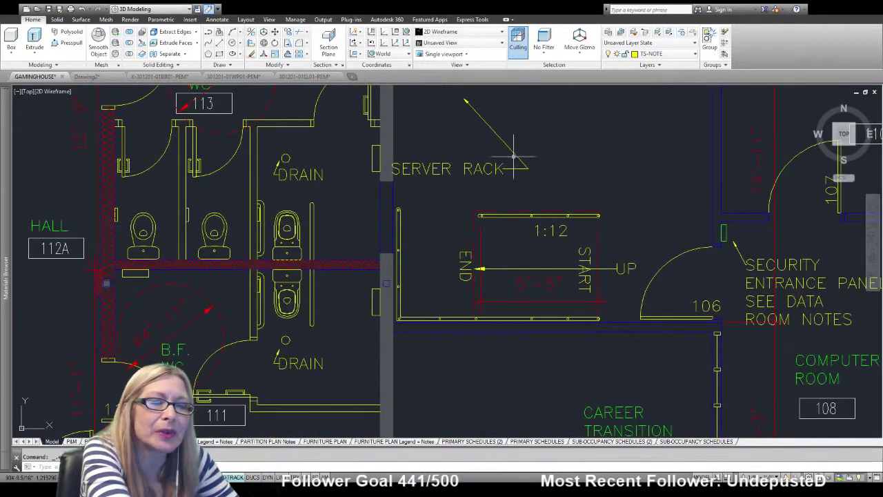
{"action": "left_click", "coordinate": [481, 124]}
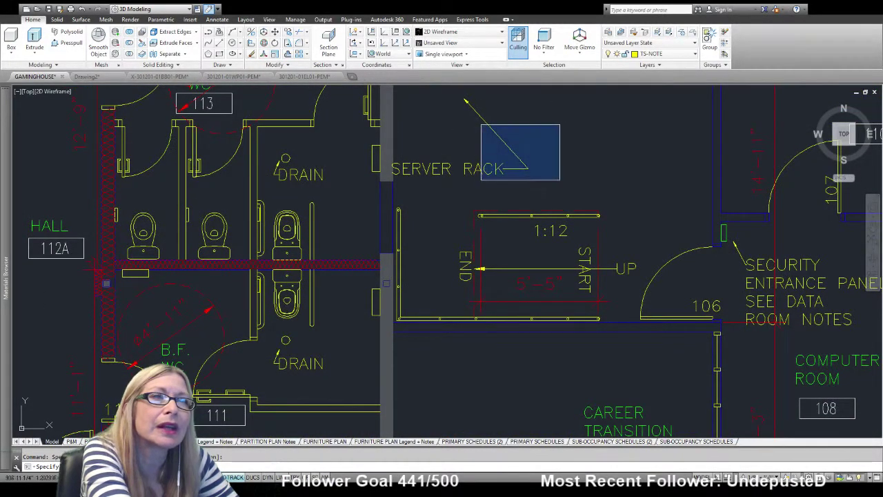
{"action": "left_click", "coordinate": [545, 180]}
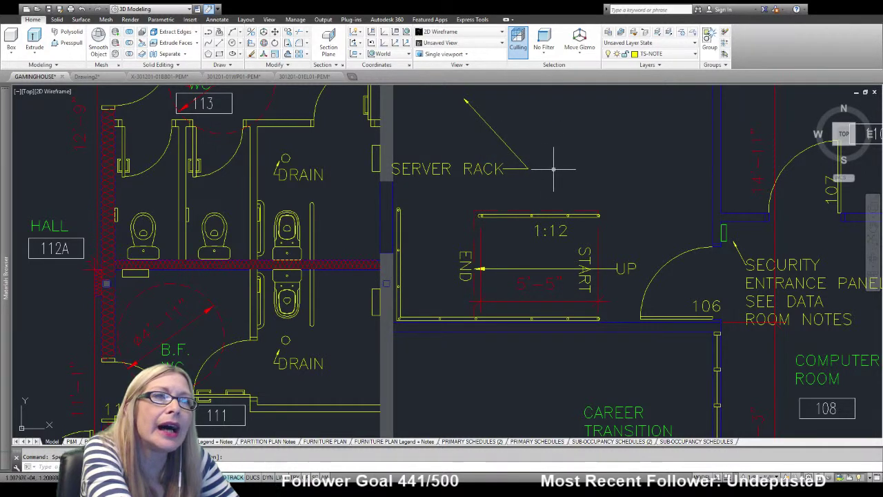
Delete the SERVER RACK text and its leader
{"action": "left_click", "coordinate": [561, 178]}
{"action": "left_click", "coordinate": [457, 123]}
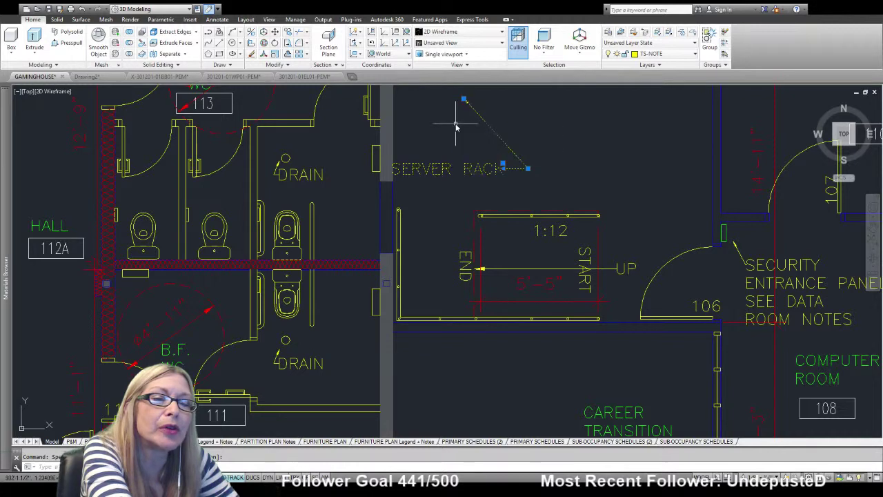
{"action": "key", "text": "Delete"}
Delete the ramp's dashed line, 1:12 text, END, START, UP labels and arrow
{"action": "middle_click_drag", "start_coordinate": [597, 240], "coordinate": [509, 190]}
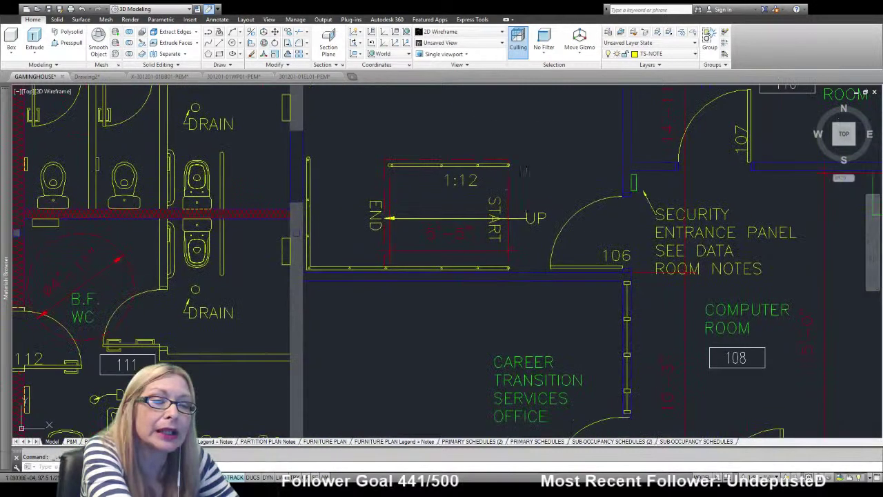
{"action": "left_click_drag", "start_coordinate": [536, 191], "coordinate": [419, 134]}
{"action": "key", "text": "Delete"}
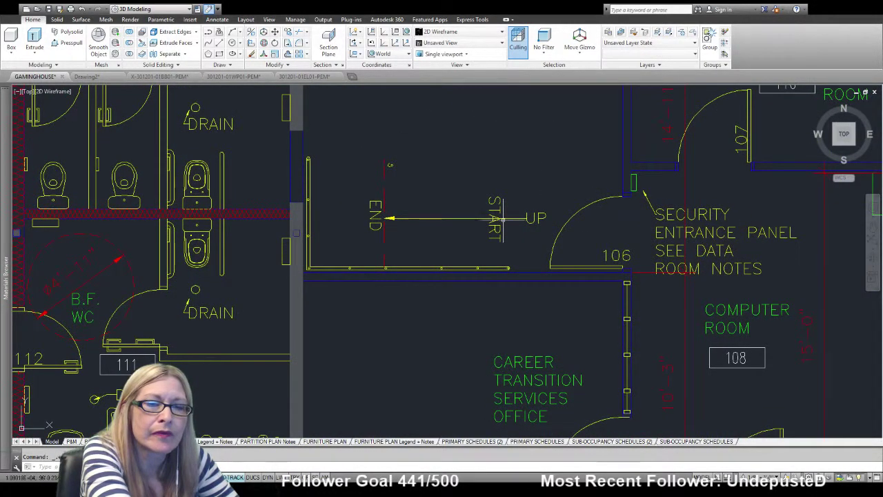
{"action": "left_click_drag", "start_coordinate": [523, 233], "coordinate": [361, 158]}
{"action": "key", "text": "Delete"}
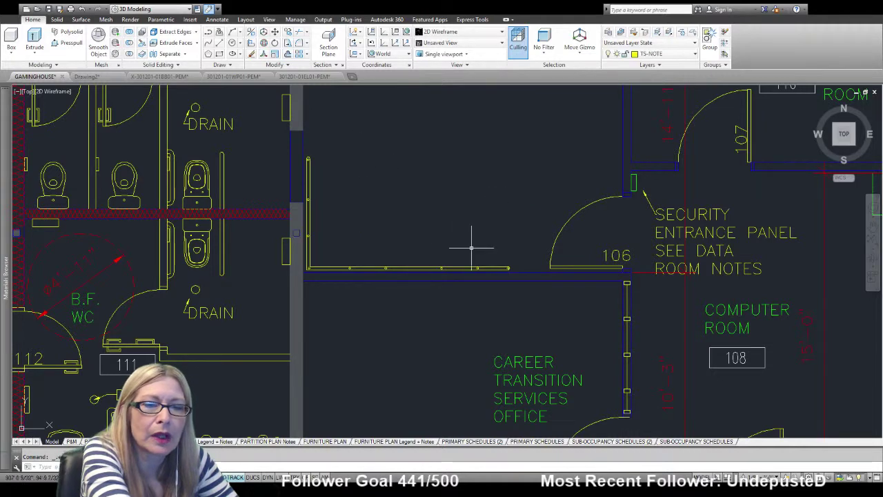
{"action": "scroll", "coordinate": [483, 255], "scroll_direction": "up", "scroll_amount": 3}
{"action": "middle_click_drag", "start_coordinate": [492, 266], "coordinate": [616, 178]}
{"action": "scroll", "coordinate": [504, 183], "scroll_direction": "up", "scroll_amount": 1}
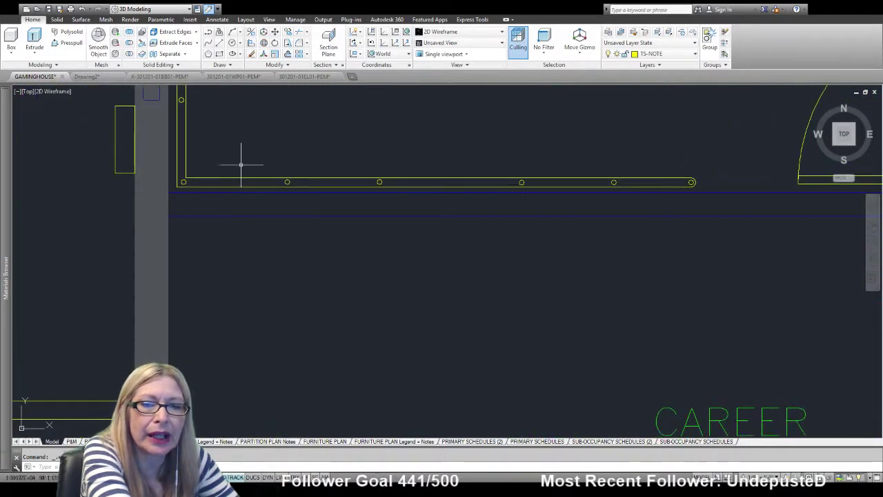
Erase the yellow rail line's end section and its end circle near the ramp
{"action": "left_click", "coordinate": [691, 182]}
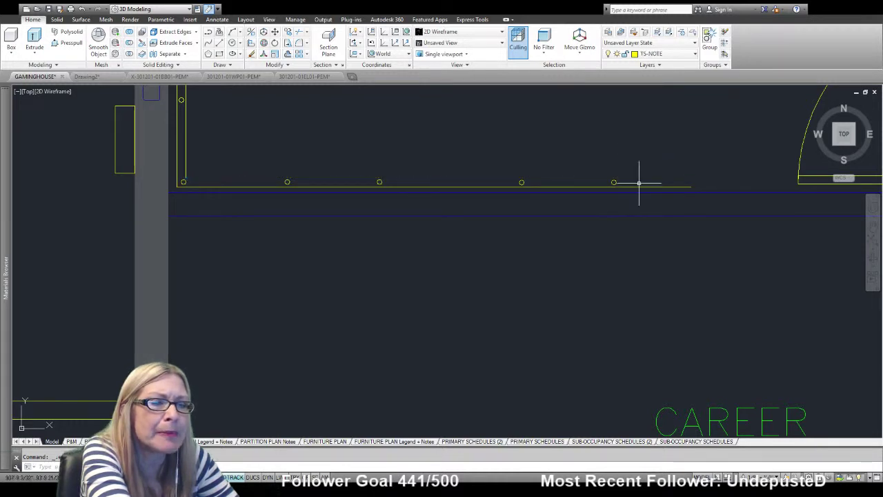
{"action": "scroll", "coordinate": [685, 185], "scroll_direction": "up", "scroll_amount": 4}
{"action": "left_click", "coordinate": [694, 193]}
{"action": "left_click", "coordinate": [674, 195]}
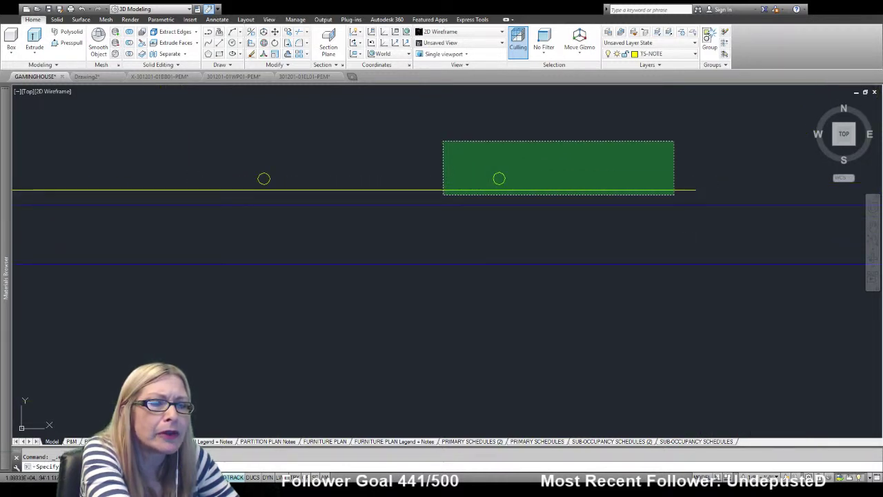
{"action": "left_click", "coordinate": [442, 142]}
{"action": "key", "text": "Return"}
Erase the next rail line section and its two circle symbols along the wall
{"action": "middle_click_drag", "start_coordinate": [779, 158], "coordinate": [803, 192]}
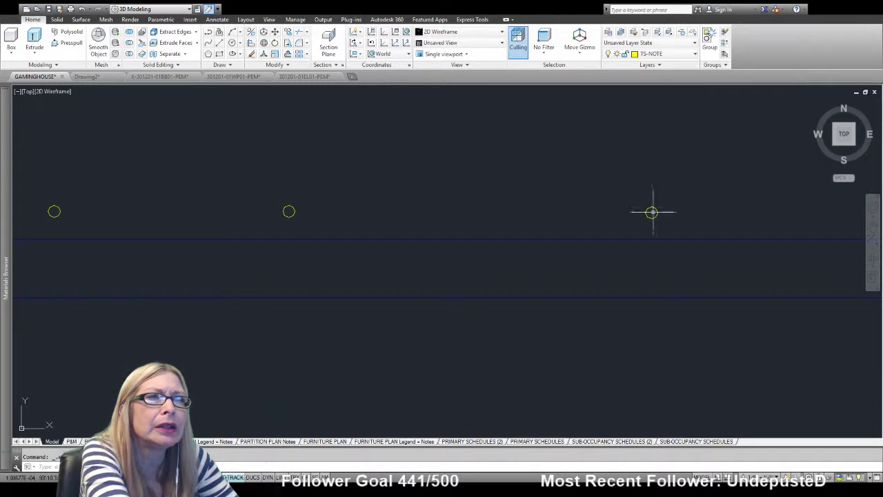
{"action": "left_click", "coordinate": [674, 220]}
{"action": "left_click", "coordinate": [233, 158]}
{"action": "key", "text": "Return"}
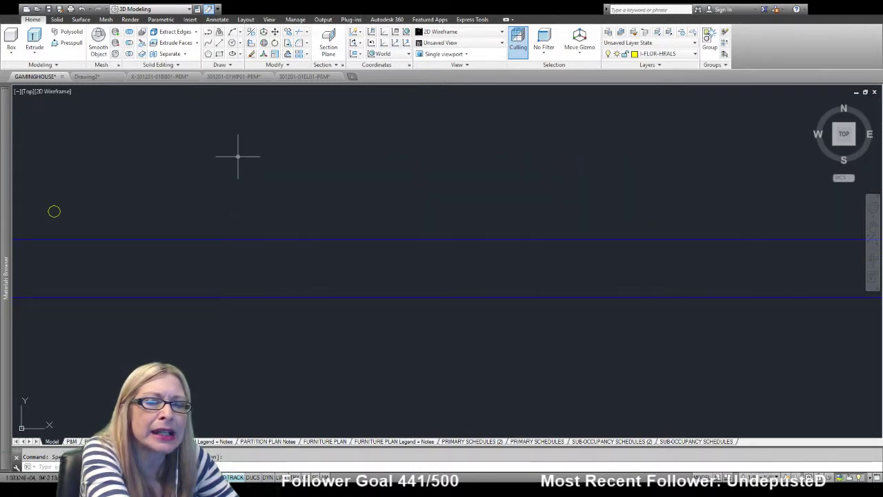
Erase the short rail lines and their circle symbol
{"action": "middle_click_drag", "start_coordinate": [531, 157], "coordinate": [641, 162]}
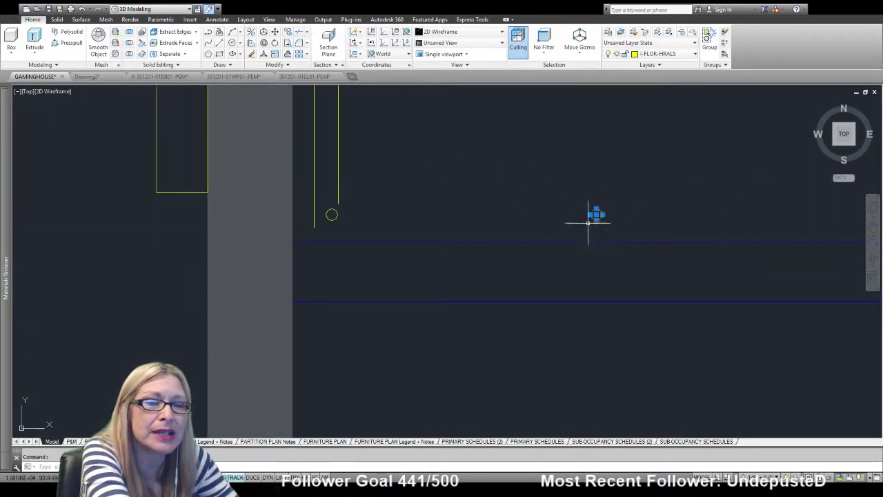
{"action": "left_click", "coordinate": [346, 225]}
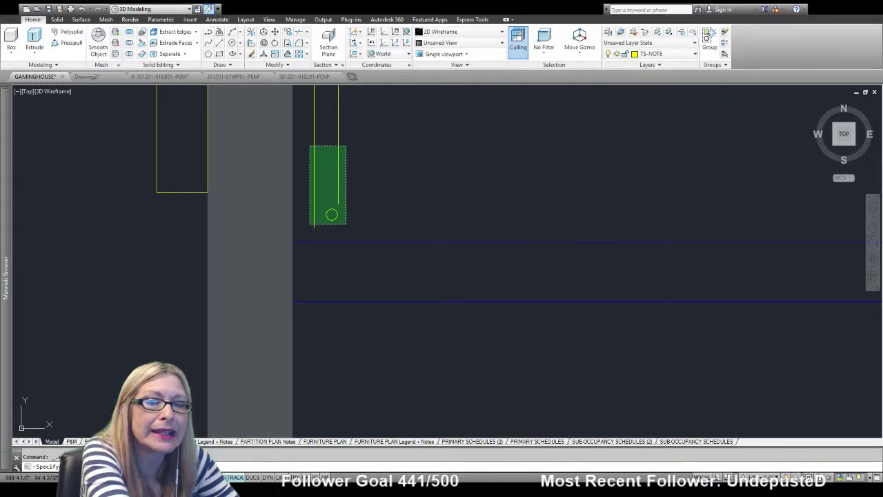
{"action": "left_click", "coordinate": [304, 145]}
{"action": "key", "text": "Return"}
Delete the small circle symbols beside the wall
{"action": "mouse_move", "coordinate": [370, 166]}
{"action": "middle_mouse_down"}
{"action": "mouse_move", "coordinate": [424, 175]}
{"action": "mouse_move", "coordinate": [437, 331]}
{"action": "middle_mouse_up"}
{"action": "scroll", "coordinate": [437, 331], "scroll_direction": "down", "scroll_amount": 2}
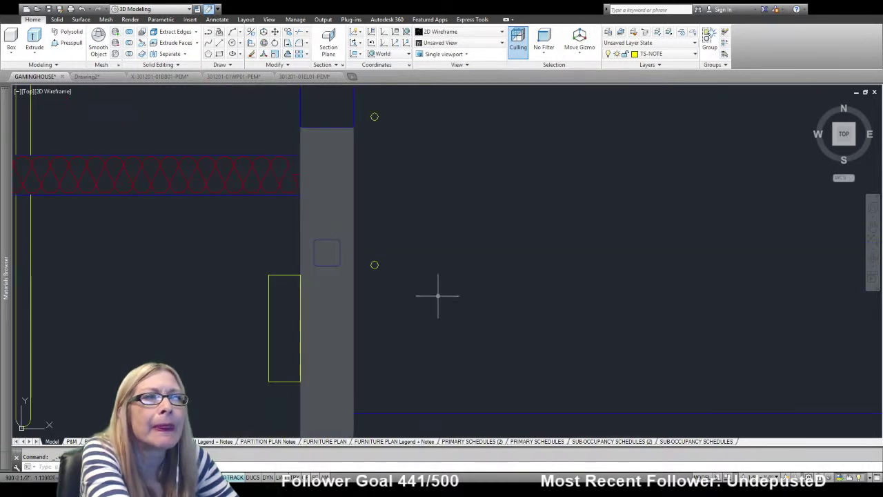
{"action": "left_click", "coordinate": [408, 298]}
{"action": "left_click", "coordinate": [363, 114]}
{"action": "key", "text": "Delete"}
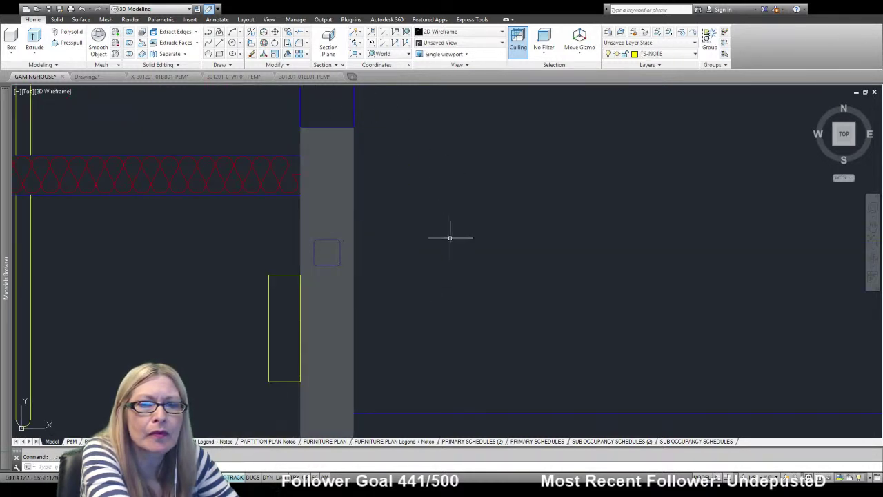
Select the last small circle further along the wall, then zoom out
{"action": "middle_click_drag", "start_coordinate": [451, 237], "coordinate": [438, 415]}
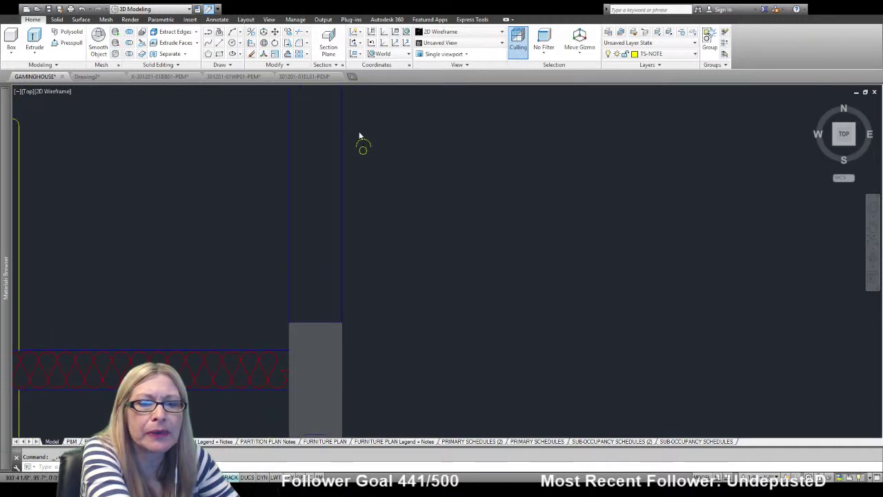
{"action": "scroll", "coordinate": [374, 149], "scroll_direction": "down", "scroll_amount": 2}
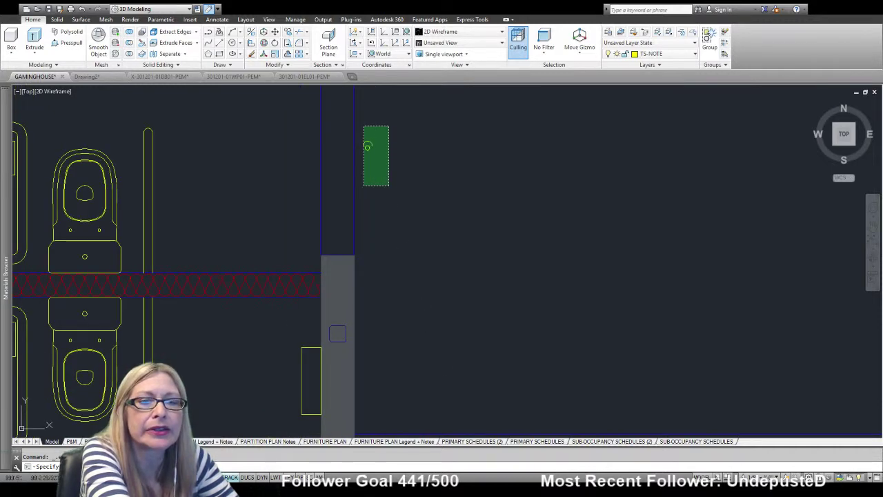
{"action": "left_click", "coordinate": [366, 145]}
{"action": "scroll", "coordinate": [624, 237], "scroll_direction": "down", "scroll_amount": 3}
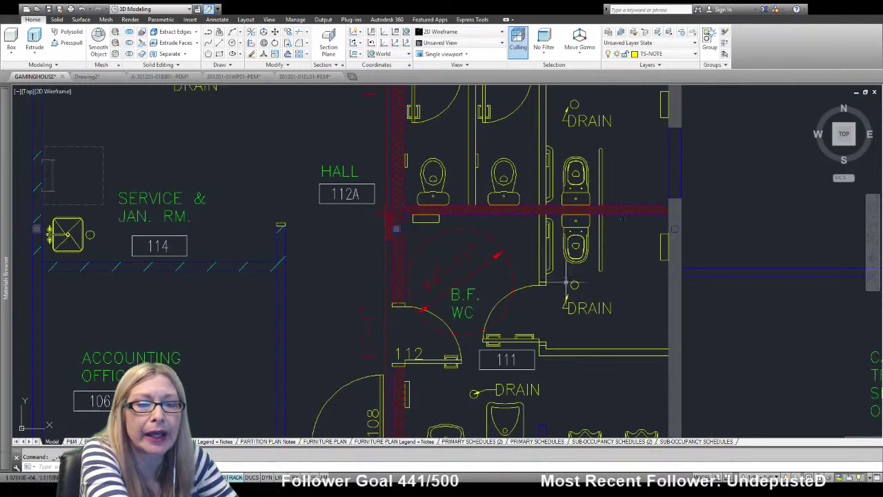